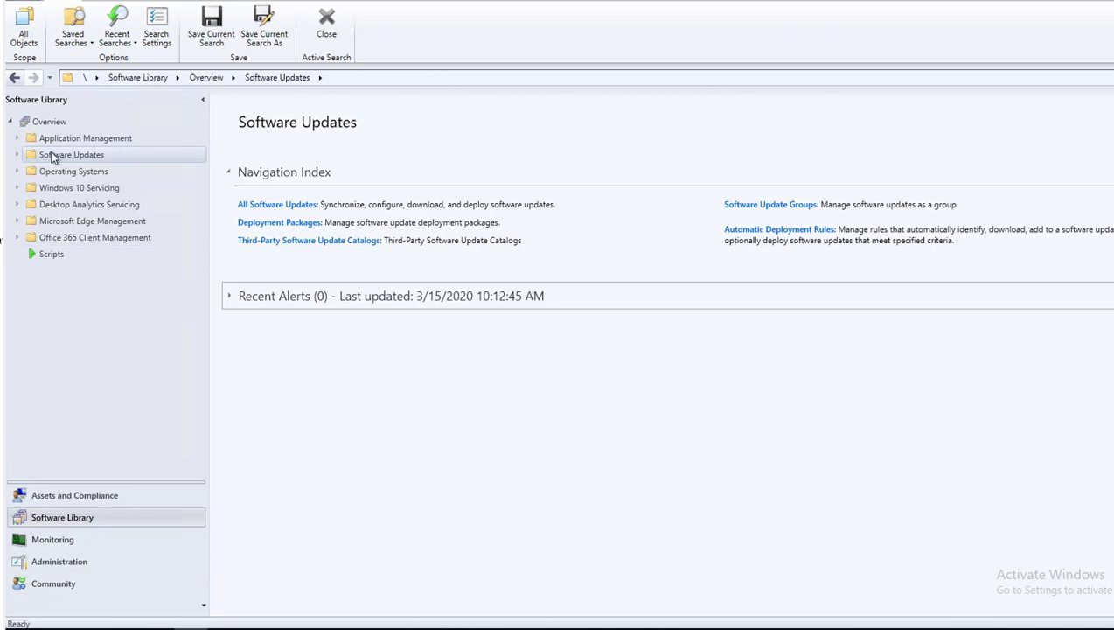
Start a site-wide synchronization of all software updates from the Software Library and confirm it
{"action": "left_click", "coordinate": [16, 156]}
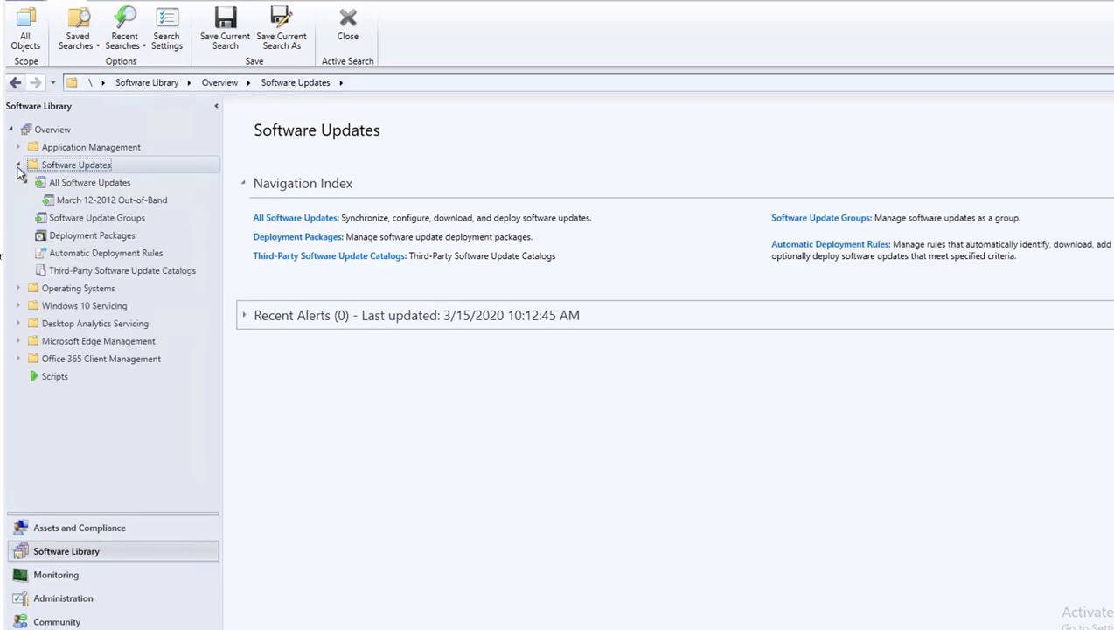
{"action": "left_click", "coordinate": [75, 182]}
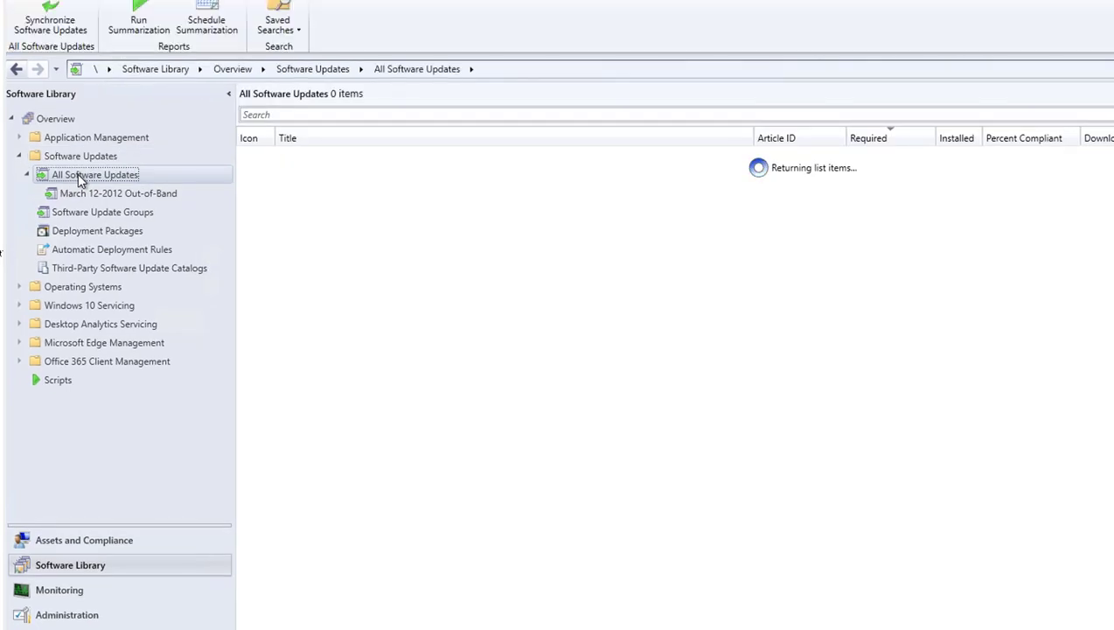
{"action": "right_click", "coordinate": [79, 179]}
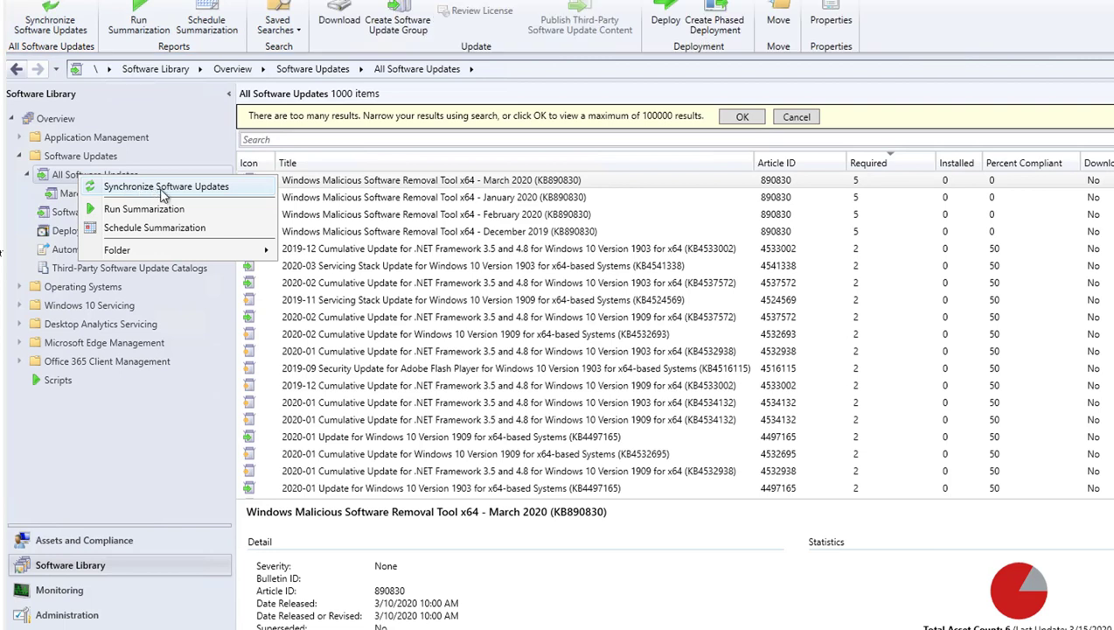
{"action": "left_click", "coordinate": [165, 189]}
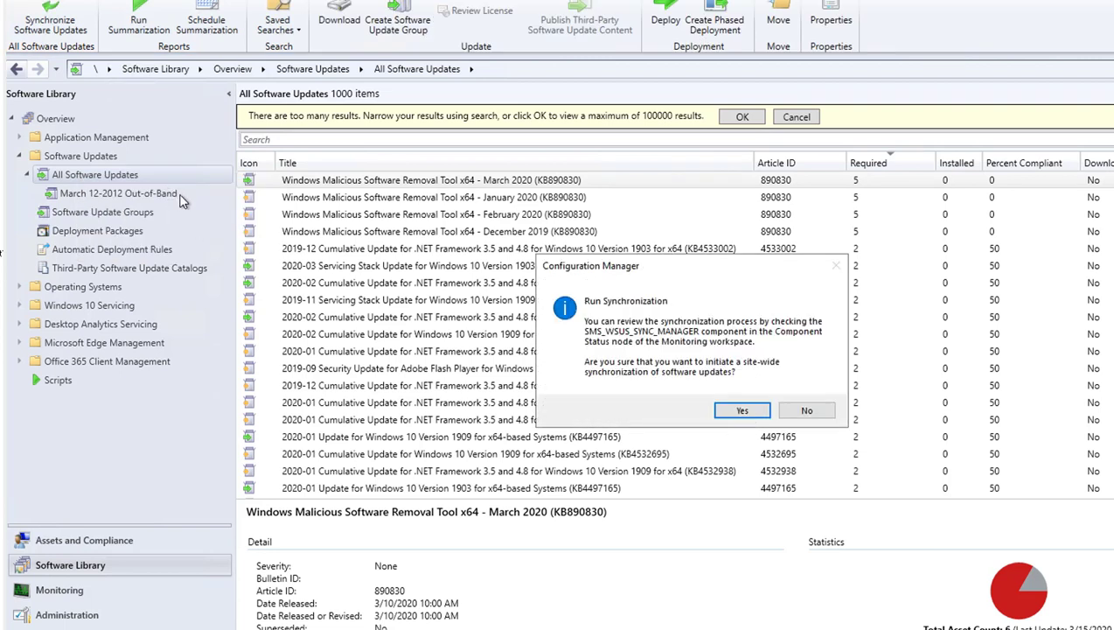
{"action": "left_click", "coordinate": [743, 411]}
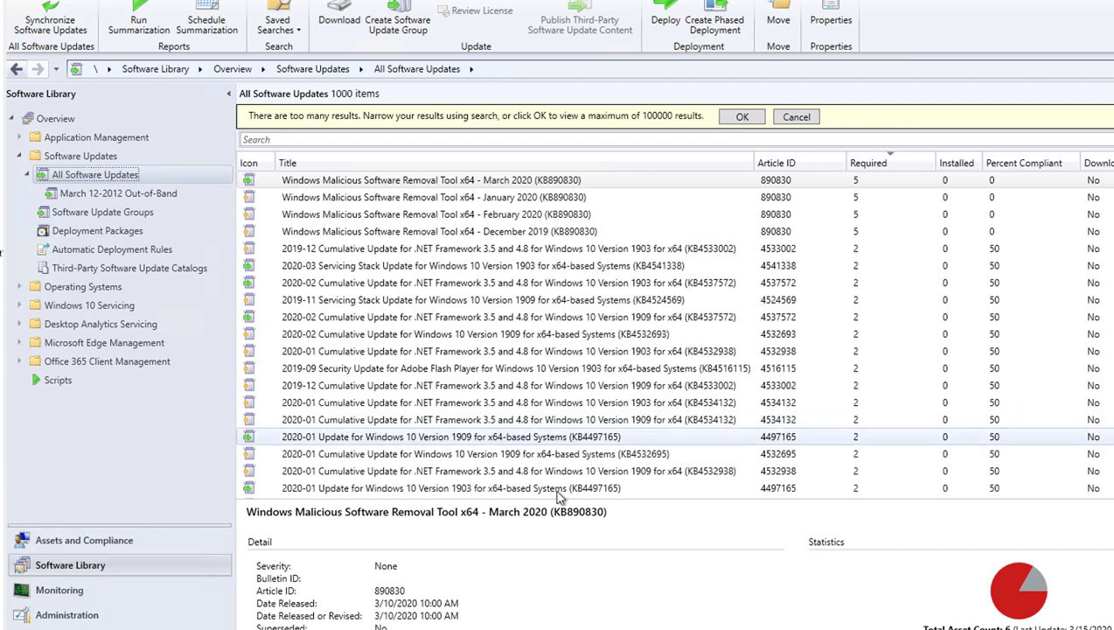
Check the software update point synchronization status in the Monitoring workspace, refreshing it to see the latest attempt
{"action": "left_click", "coordinate": [78, 595]}
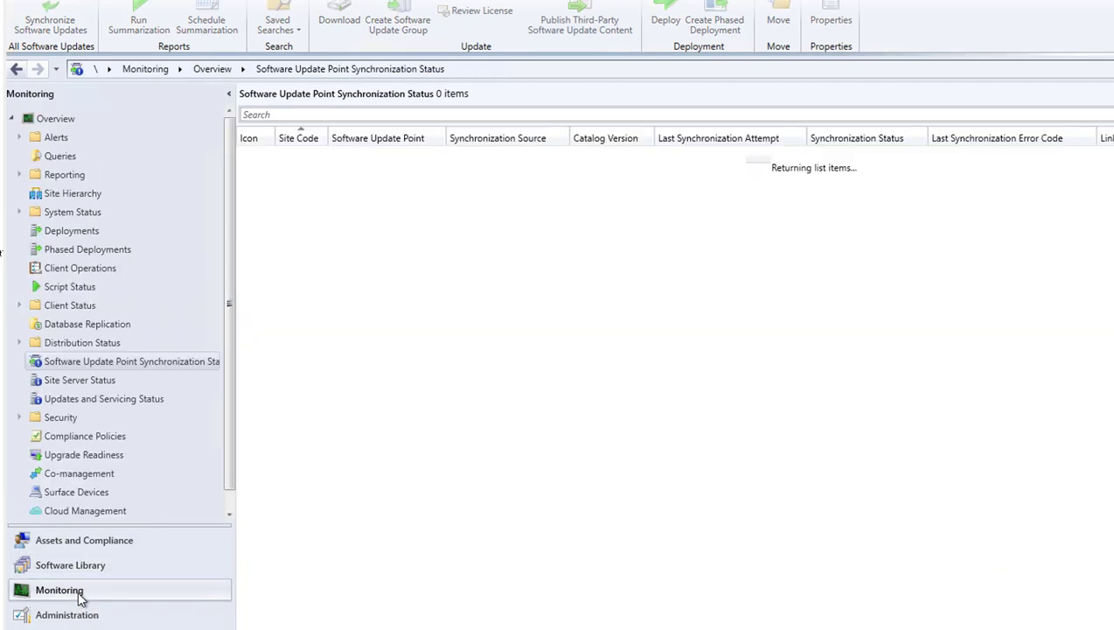
{"action": "left_click", "coordinate": [166, 367]}
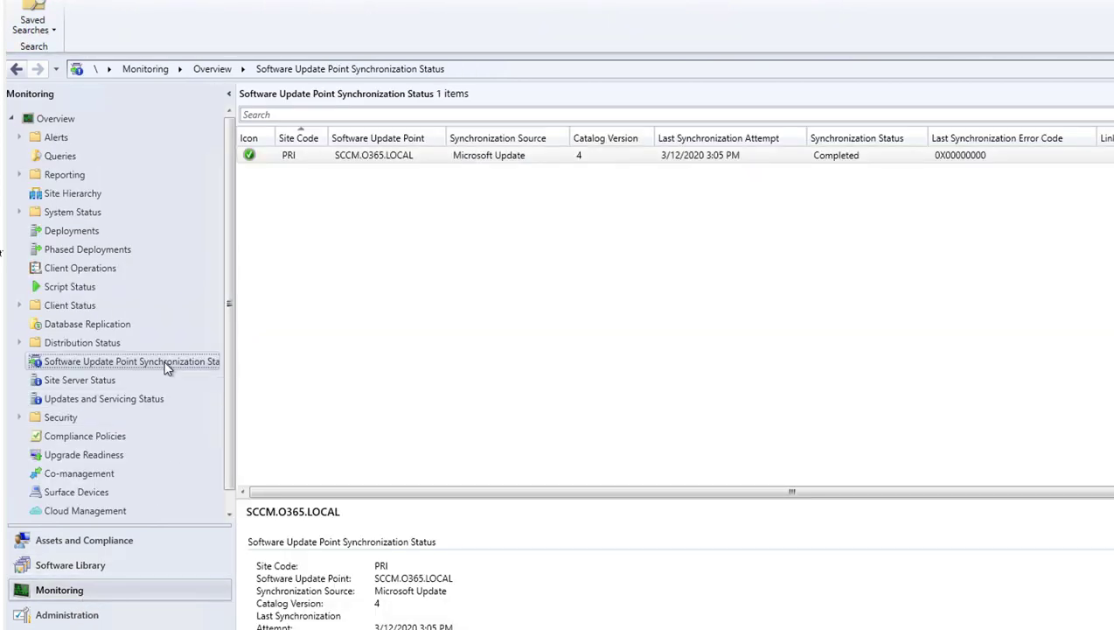
{"action": "left_click", "coordinate": [339, 157]}
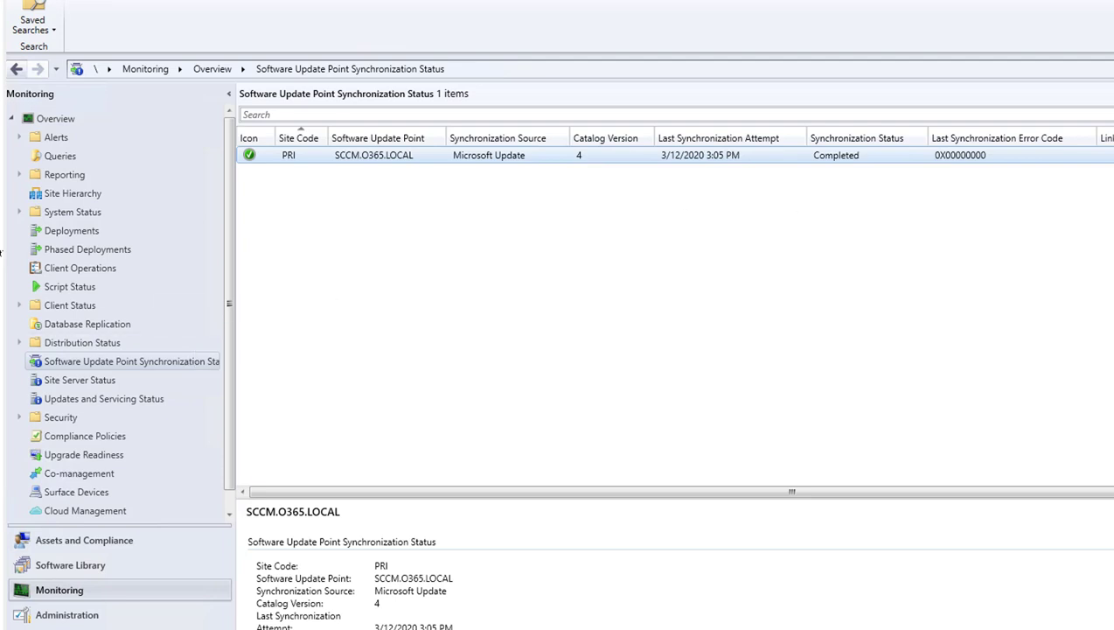
{"action": "key", "text": "F5"}
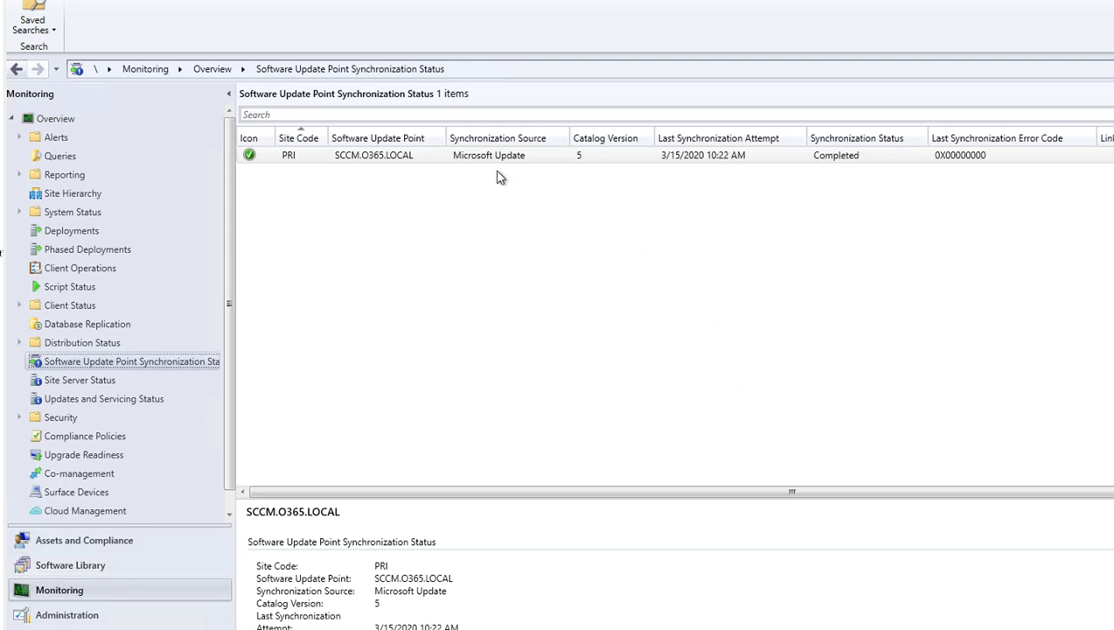
{"action": "left_click", "coordinate": [622, 159]}
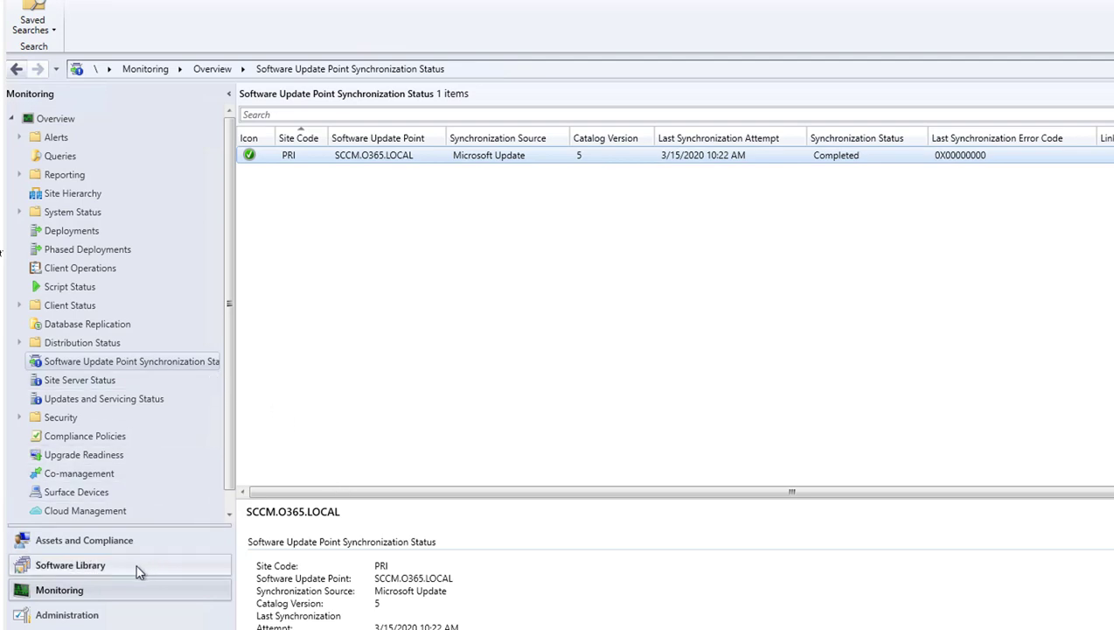
Return to All Software Updates in the Software Library and load the full result list
{"action": "left_click", "coordinate": [91, 566]}
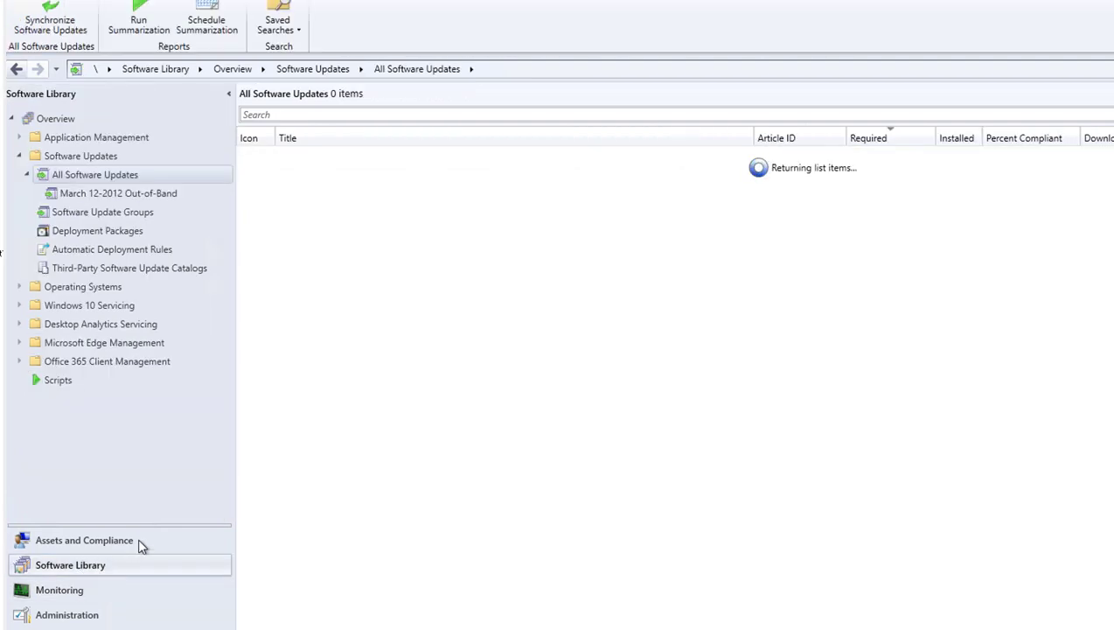
{"action": "left_click", "coordinate": [112, 176]}
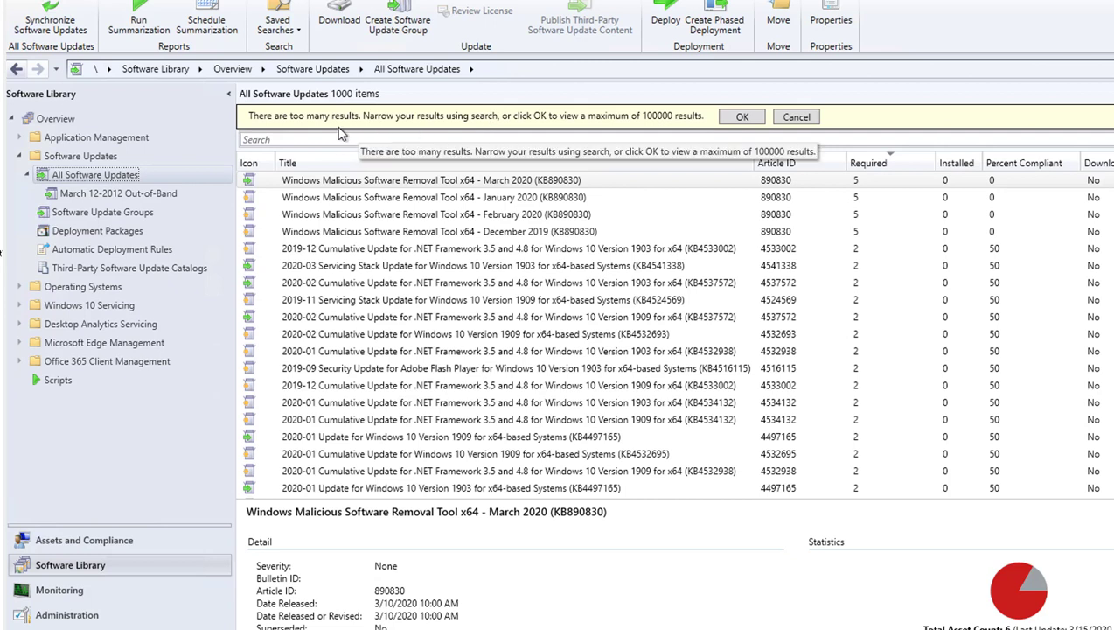
{"action": "left_click", "coordinate": [740, 118]}
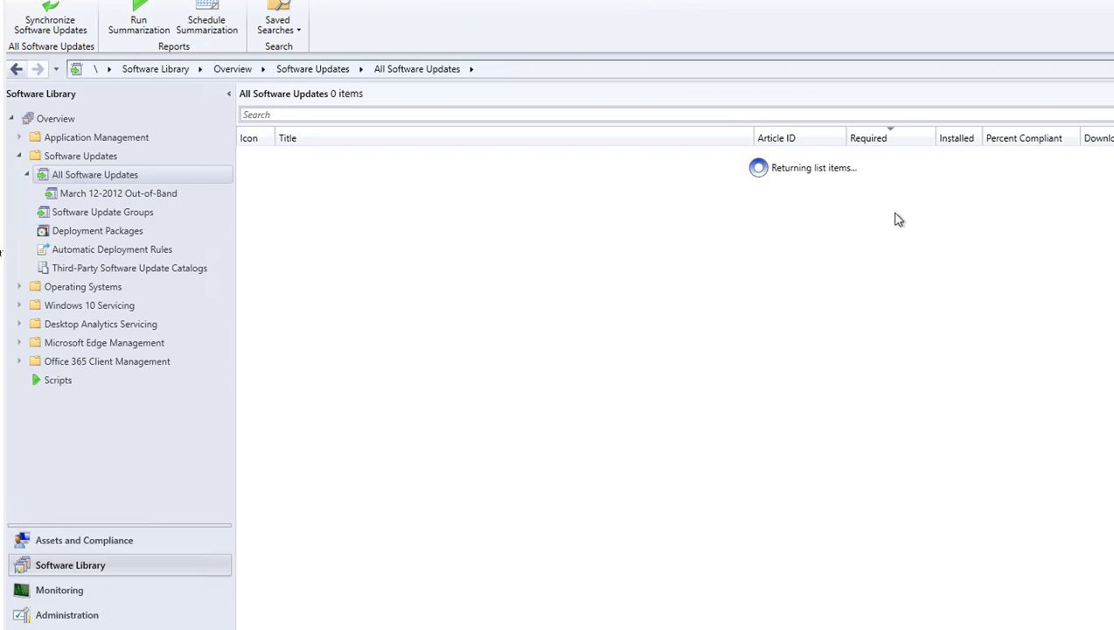
Create a software update group named "2019 March" from all updates required by at least one device, from KB890830 March 2020 through KB4532695
{"action": "left_click", "coordinate": [877, 156]}
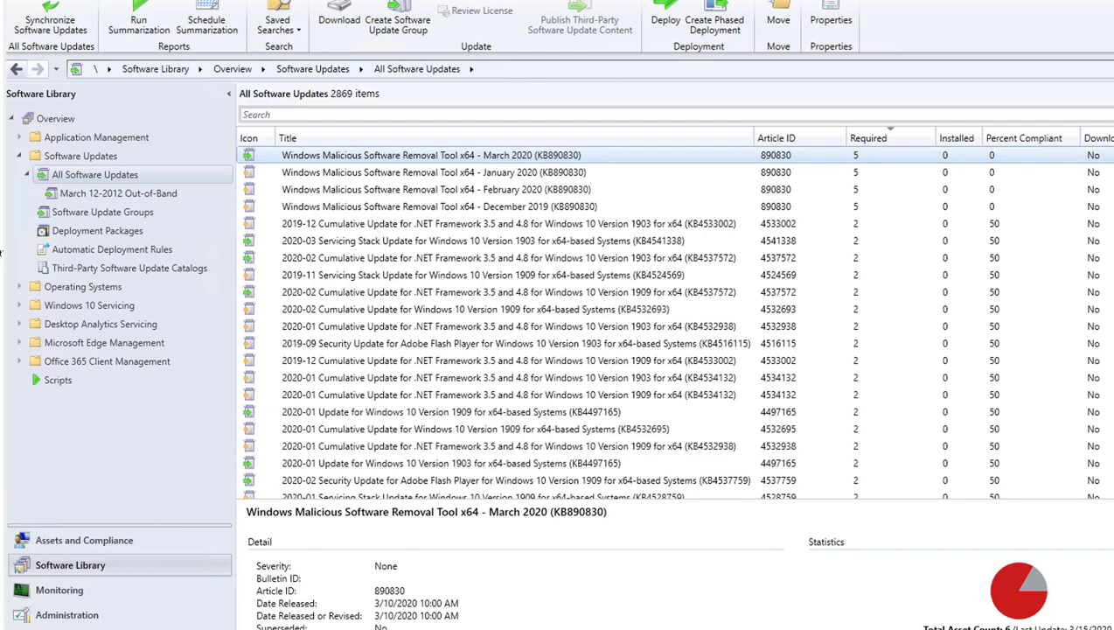
{"action": "scroll", "coordinate": [673, 323], "scroll_direction": "down", "scroll_amount": 4}
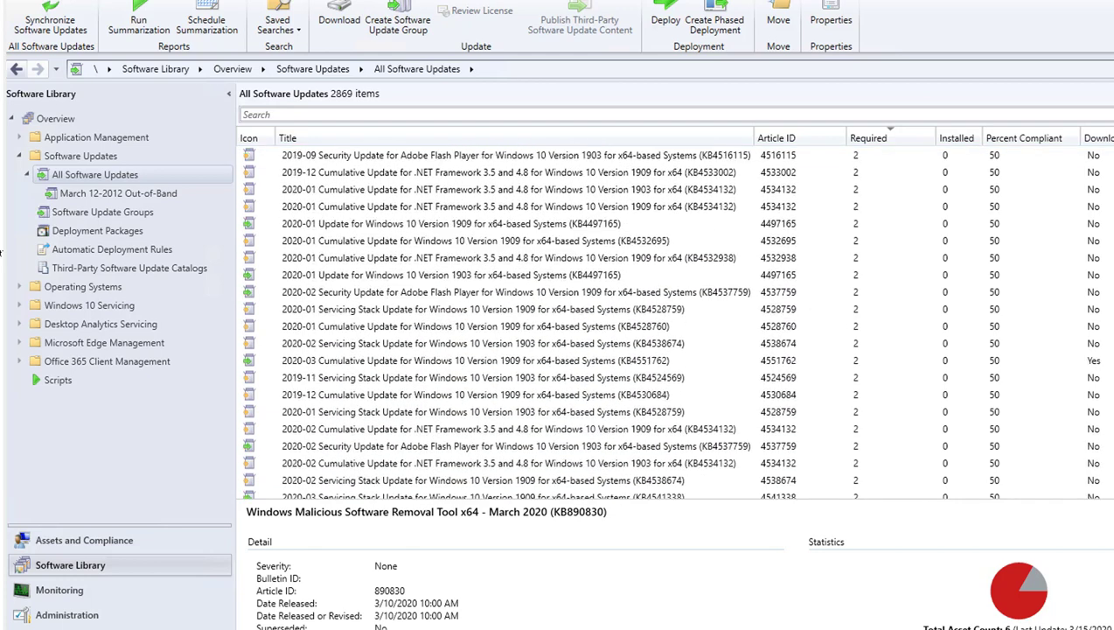
{"action": "scroll", "coordinate": [672, 321], "scroll_direction": "down", "scroll_amount": 4}
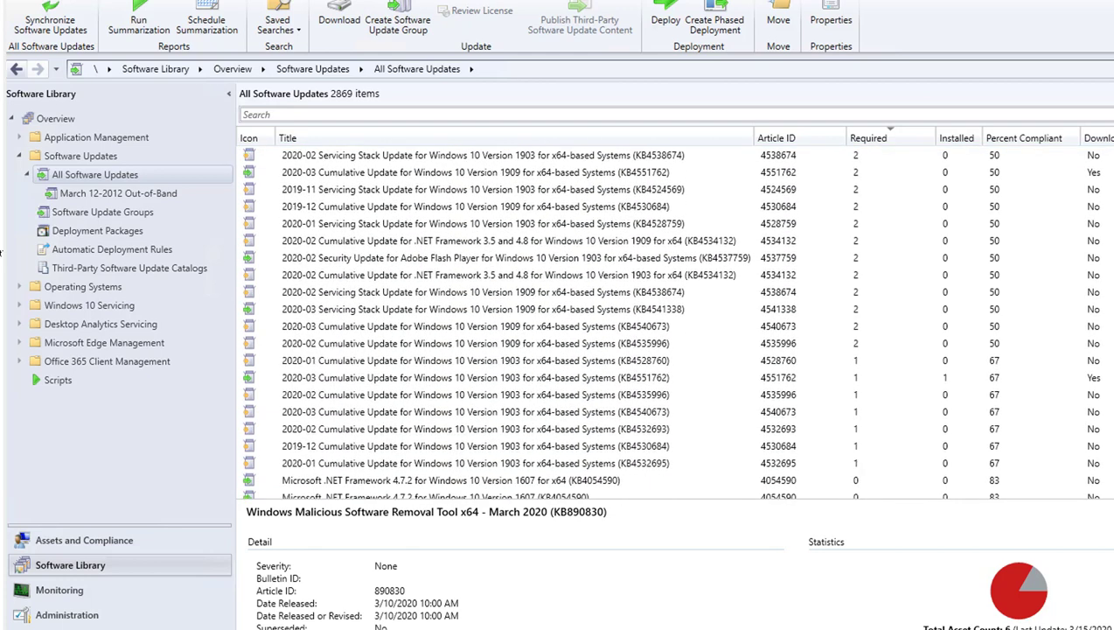
{"action": "left_click", "coordinate": [617, 470], "text": "shift"}
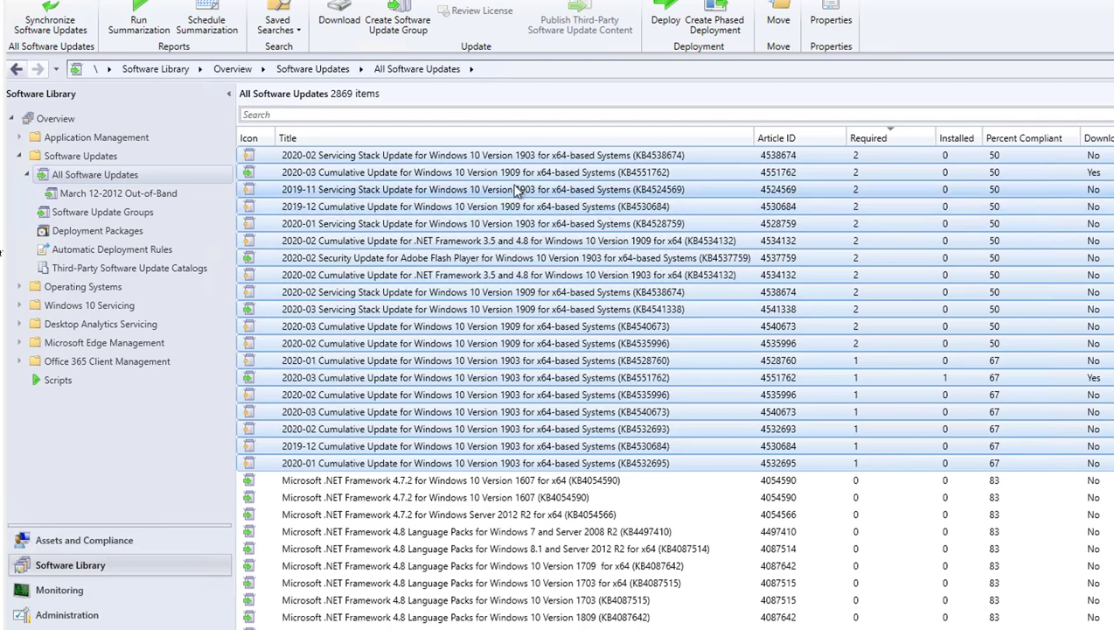
{"action": "right_click", "coordinate": [516, 189]}
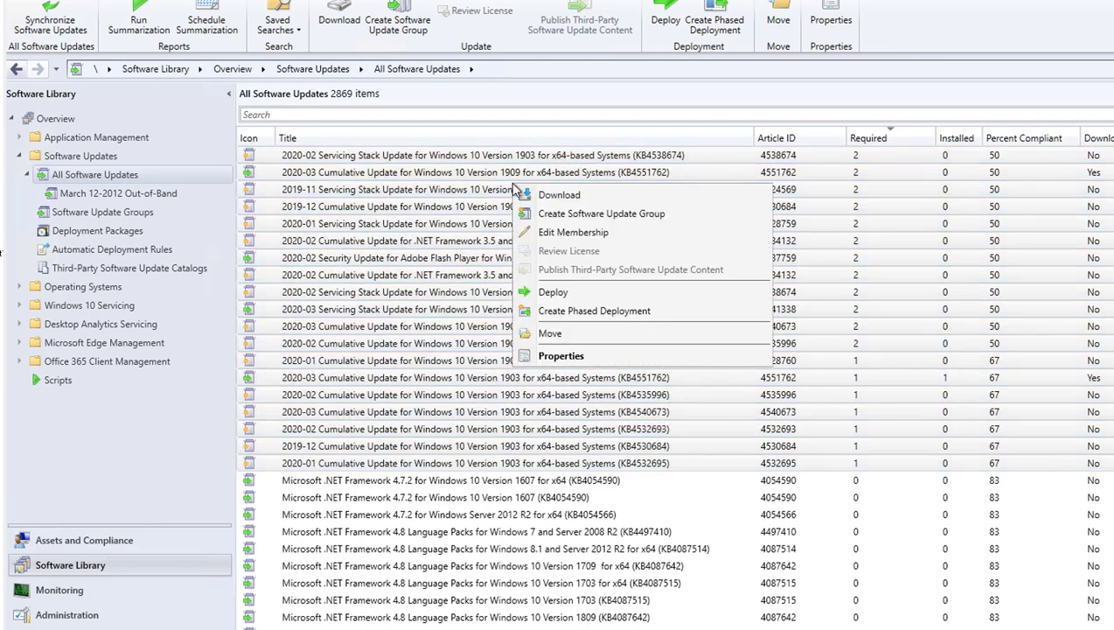
{"action": "left_click", "coordinate": [593, 215]}
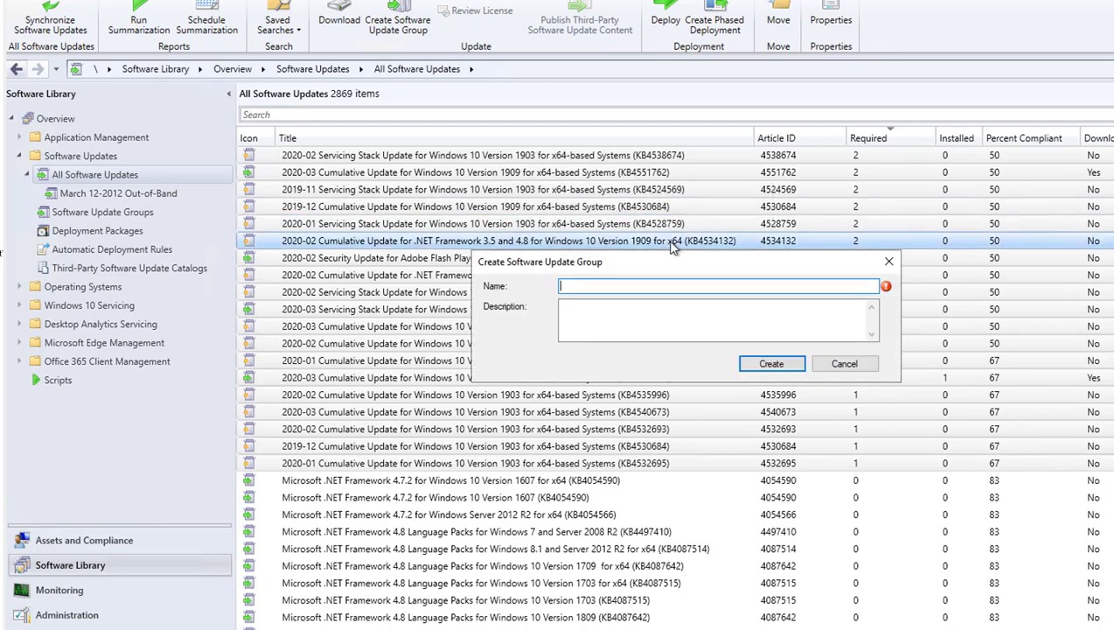
{"action": "type", "text": "2019 March"}
{"action": "left_click", "coordinate": [714, 312]}
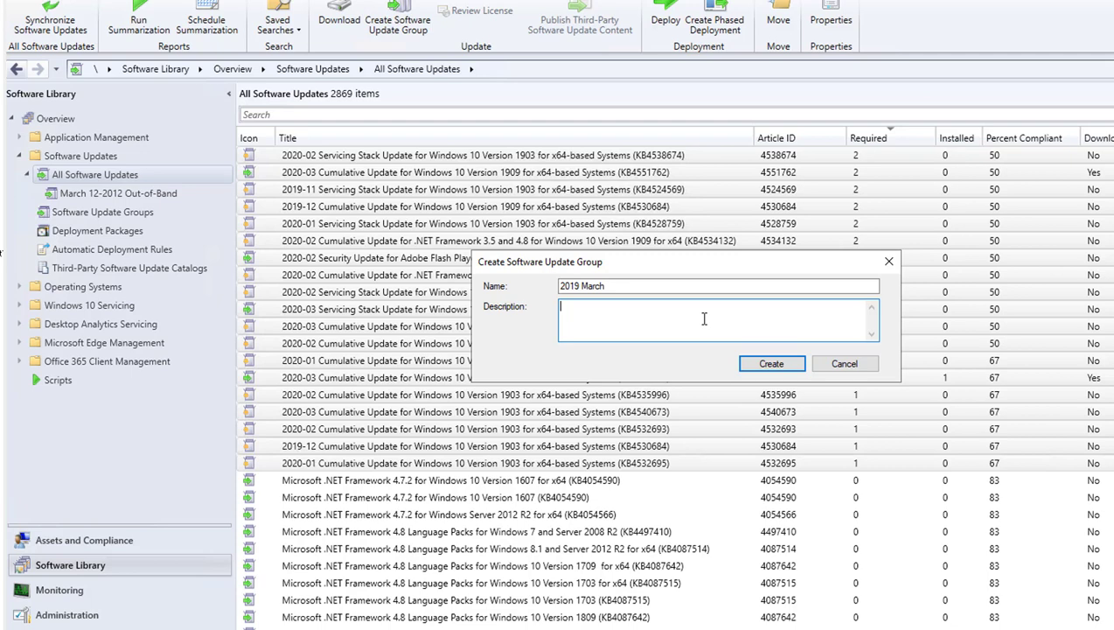
{"action": "left_click", "coordinate": [770, 367]}
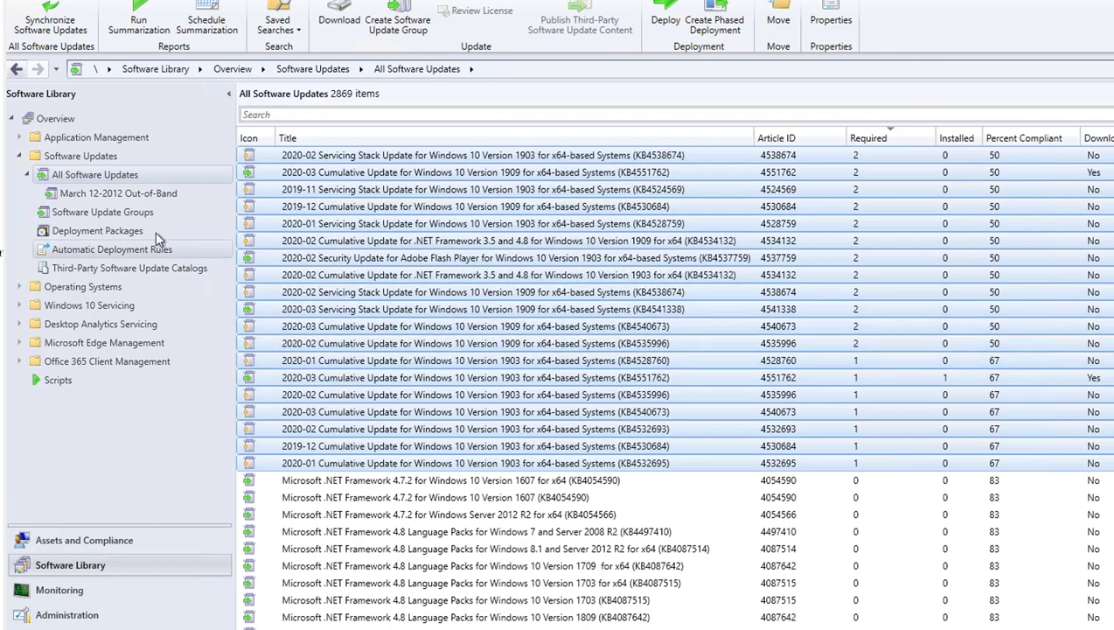
Show the members of the 2019 March software update group and review the updates it contains
{"action": "left_click", "coordinate": [87, 216]}
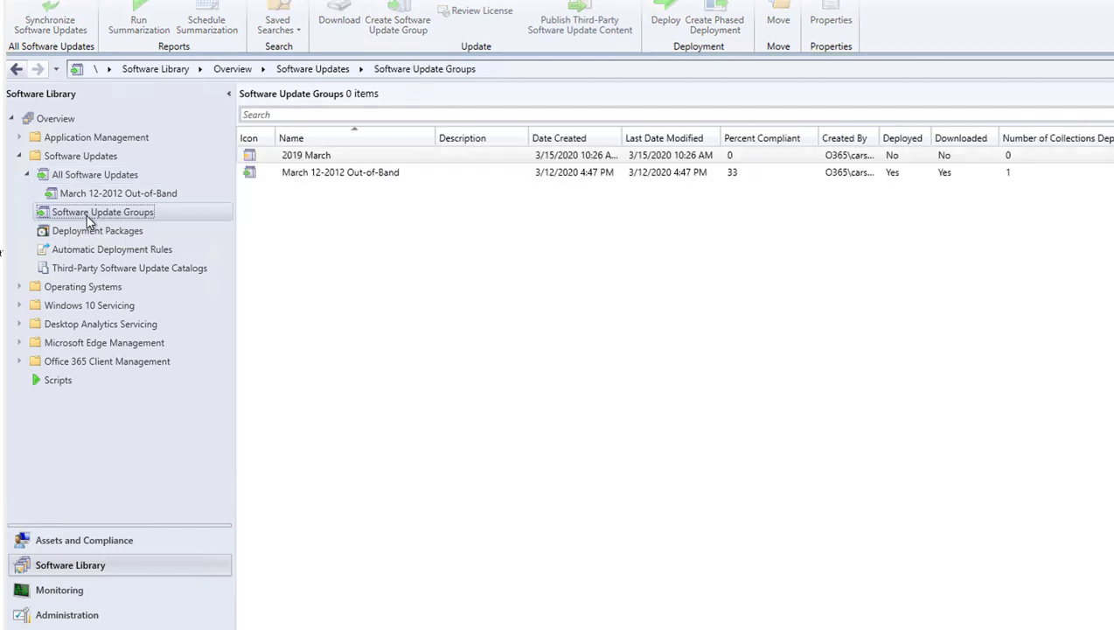
{"action": "left_click", "coordinate": [319, 159]}
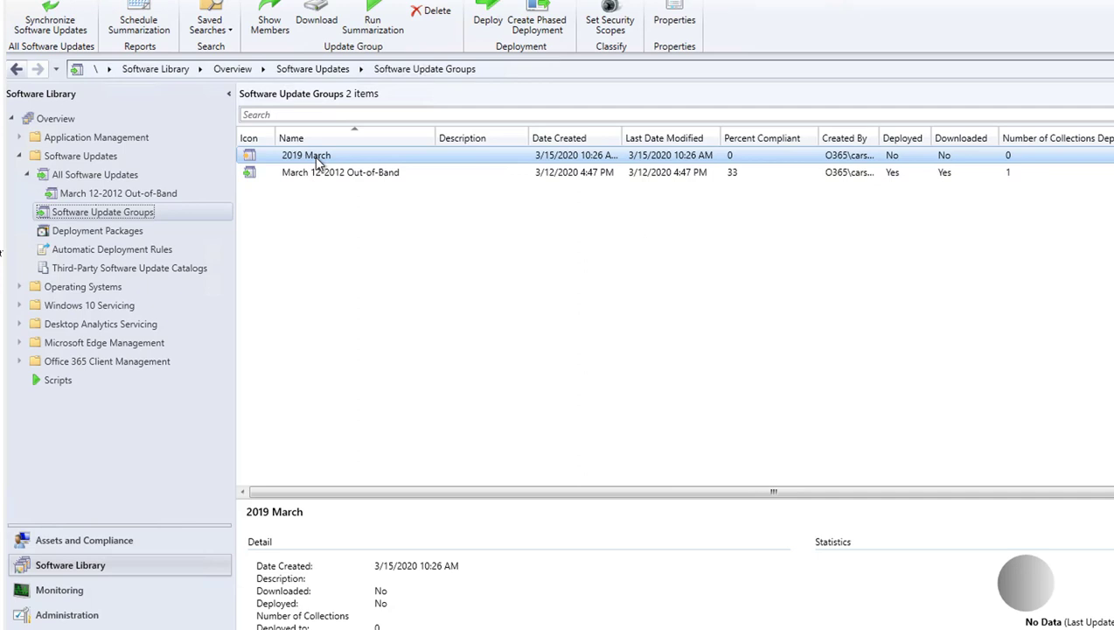
{"action": "right_click", "coordinate": [315, 156]}
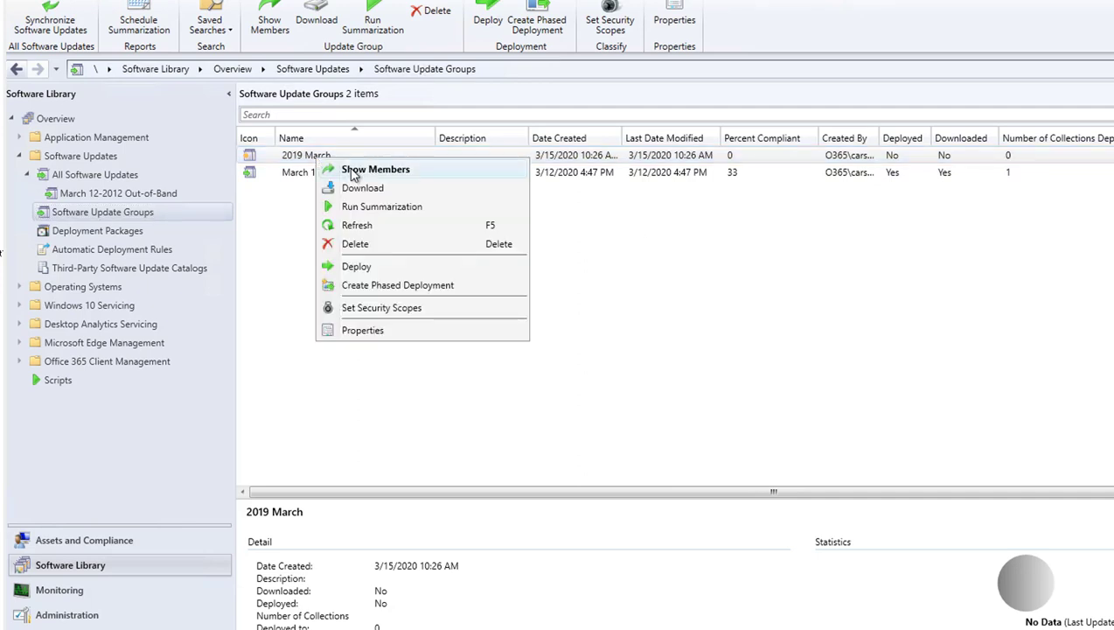
{"action": "key", "text": "Escape"}
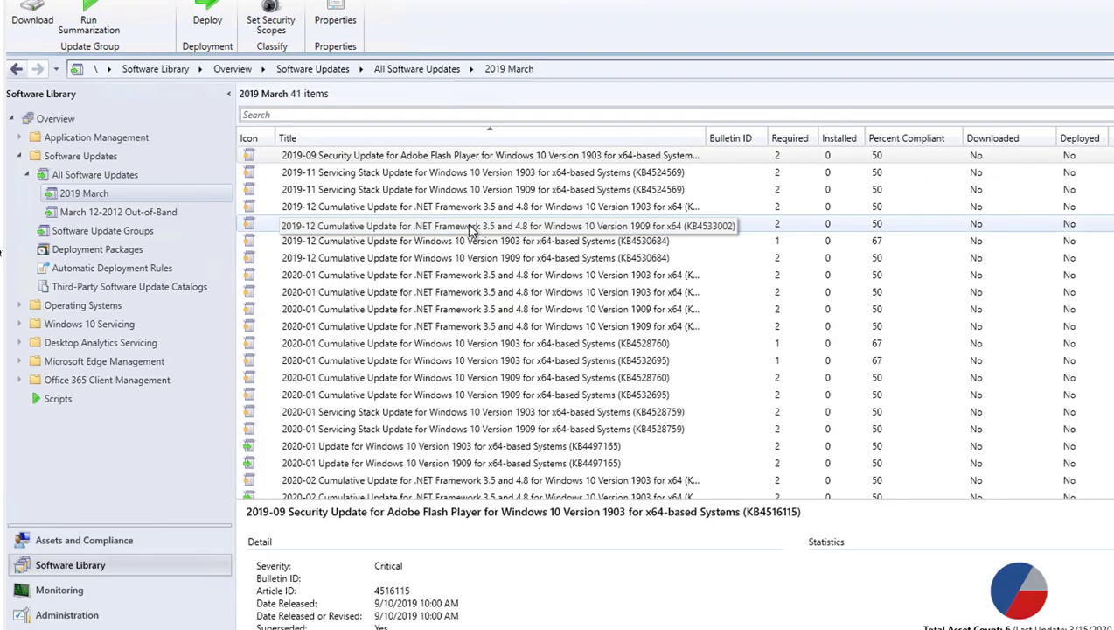
{"action": "scroll", "coordinate": [476, 262], "scroll_direction": "down", "scroll_amount": 5}
{"action": "scroll", "coordinate": [480, 291], "scroll_direction": "down", "scroll_amount": 2}
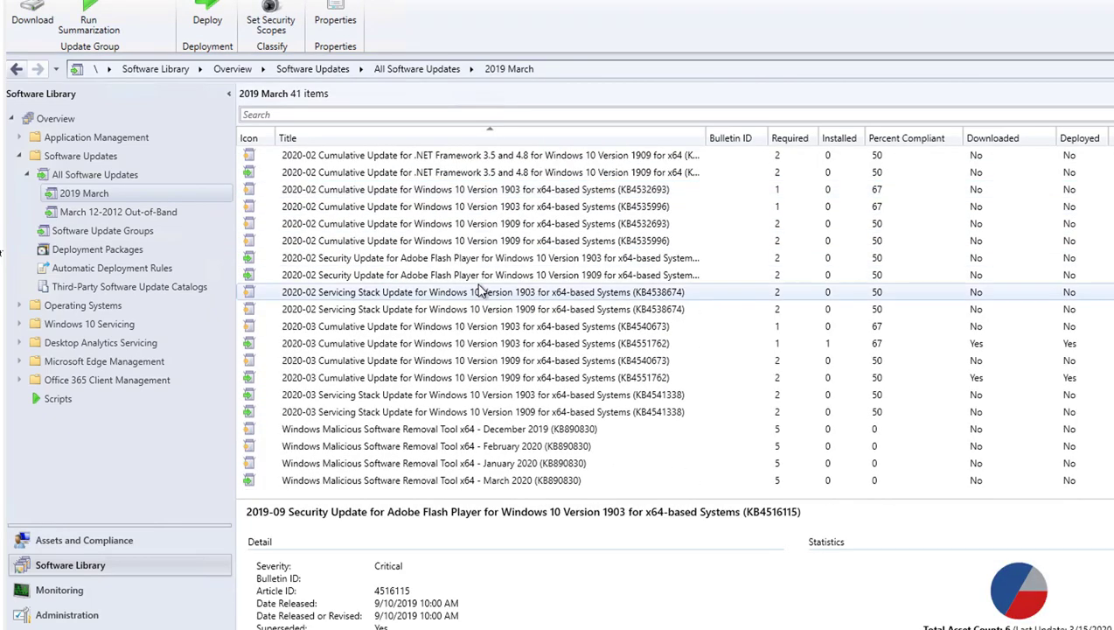
{"action": "scroll", "coordinate": [479, 291], "scroll_direction": "up", "scroll_amount": 3}
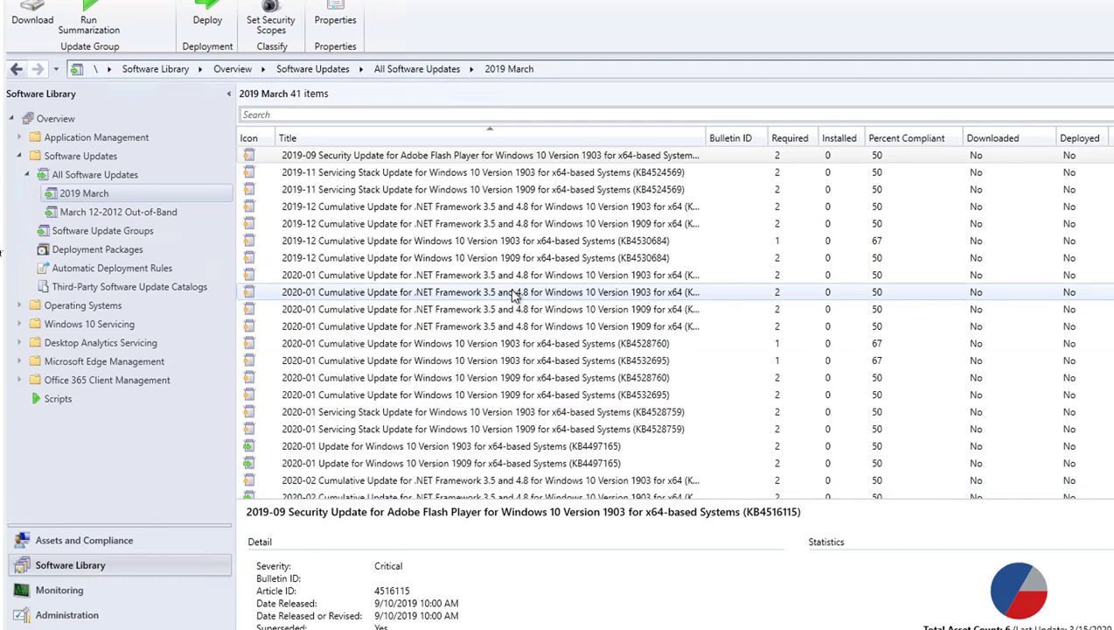
{"action": "scroll", "coordinate": [525, 267], "scroll_direction": "down", "scroll_amount": 3}
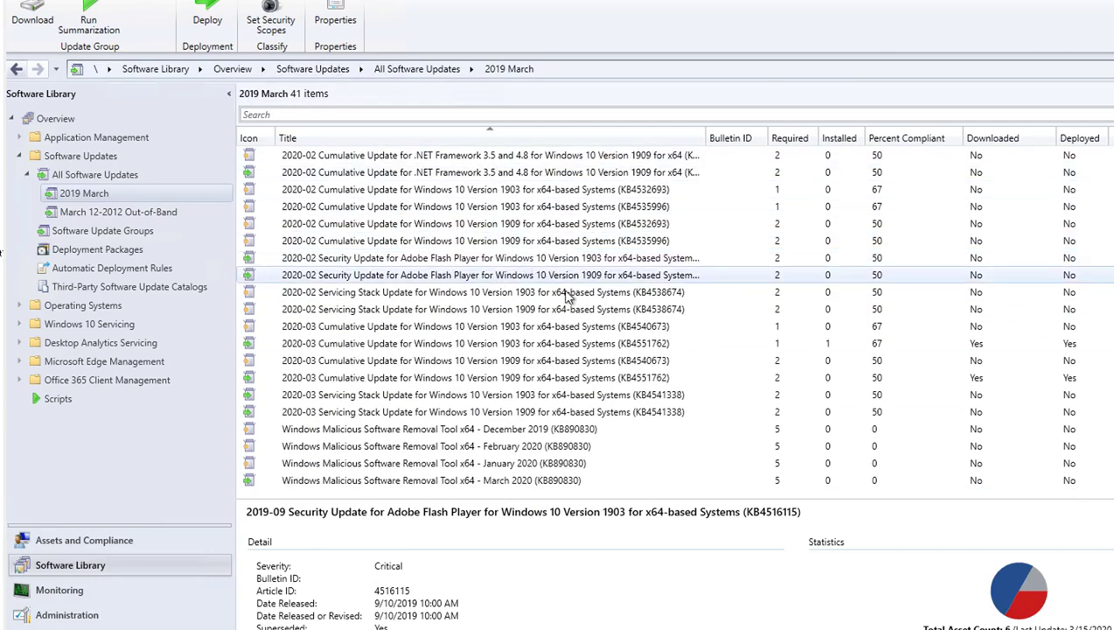
Start downloading the 2019 March update group's content into a new deployment package named "2019 March"
{"action": "left_click", "coordinate": [144, 232]}
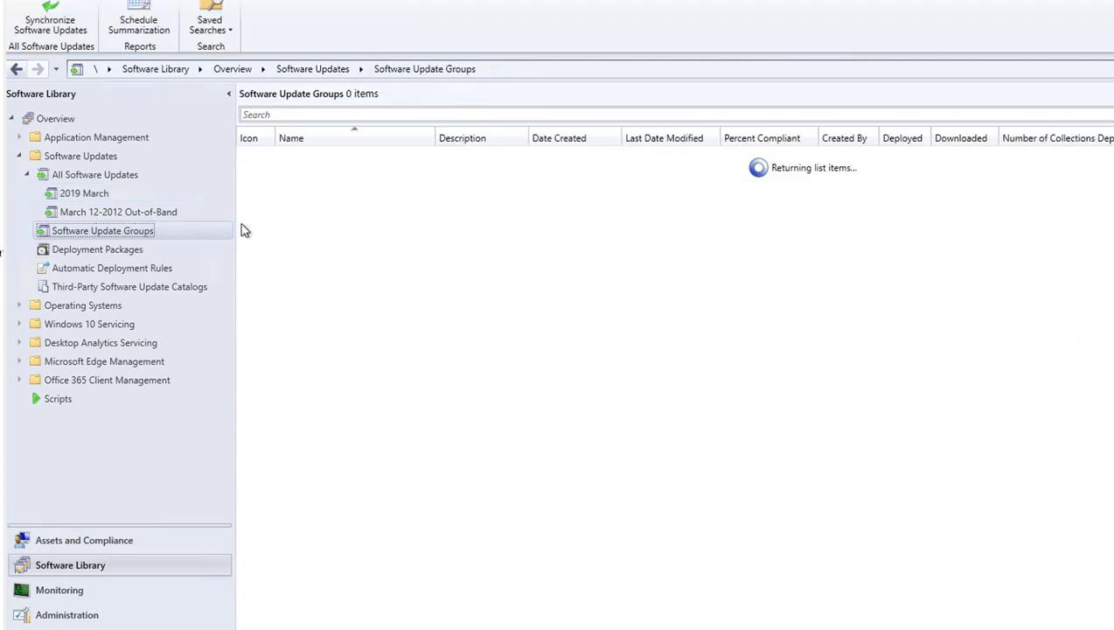
{"action": "left_click", "coordinate": [338, 156]}
{"action": "right_click", "coordinate": [319, 155]}
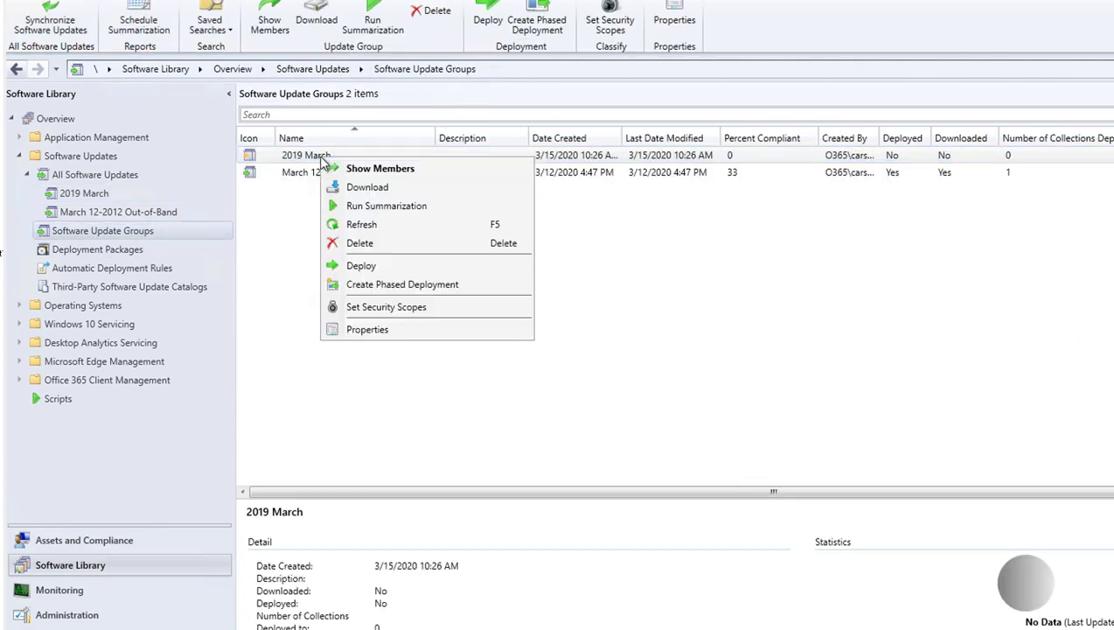
{"action": "left_click", "coordinate": [367, 187]}
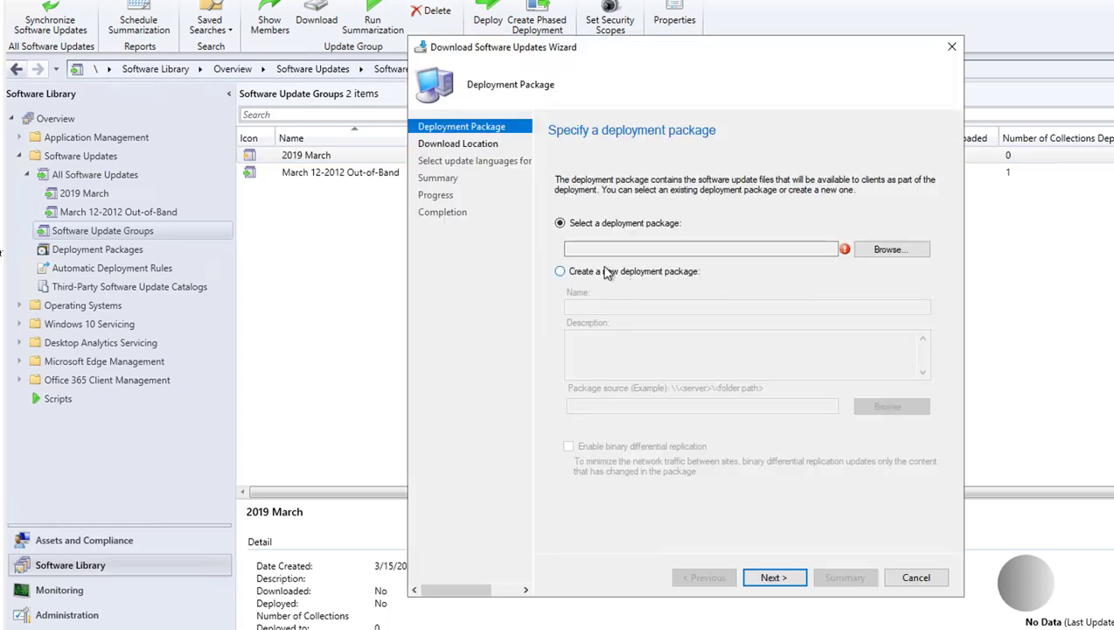
{"action": "left_click", "coordinate": [602, 274]}
{"action": "left_click", "coordinate": [603, 308]}
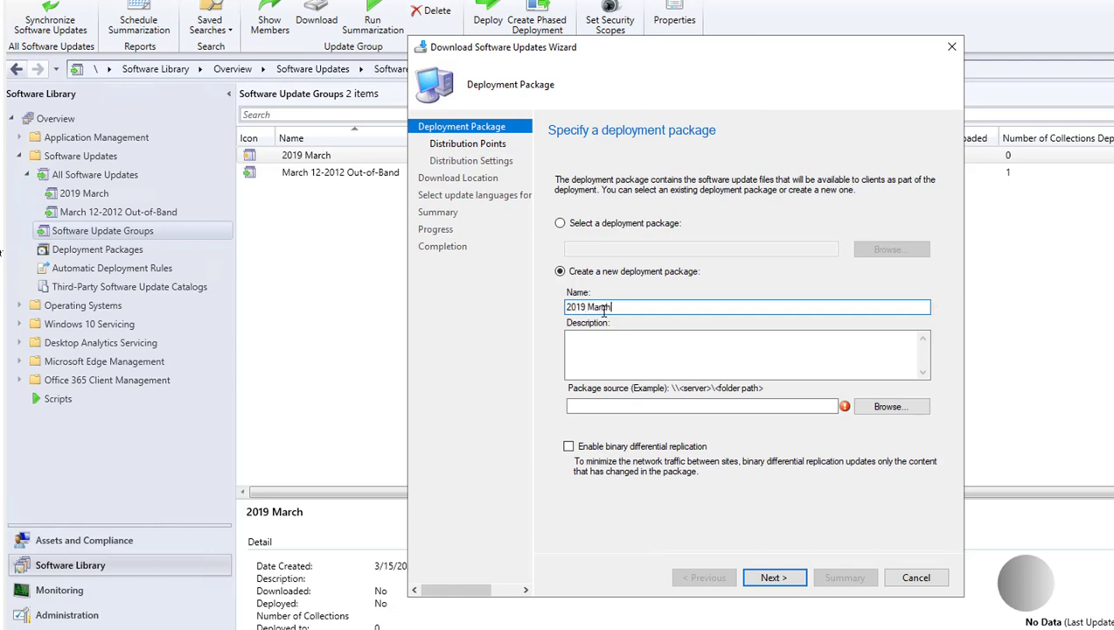
{"action": "type", "text": "2019 March"}
Switch to File Explorer by running the recent network path to SCCMSource\Imaging\MDTSETTINGPackage on dc01
{"action": "left_click", "coordinate": [640, 406]}
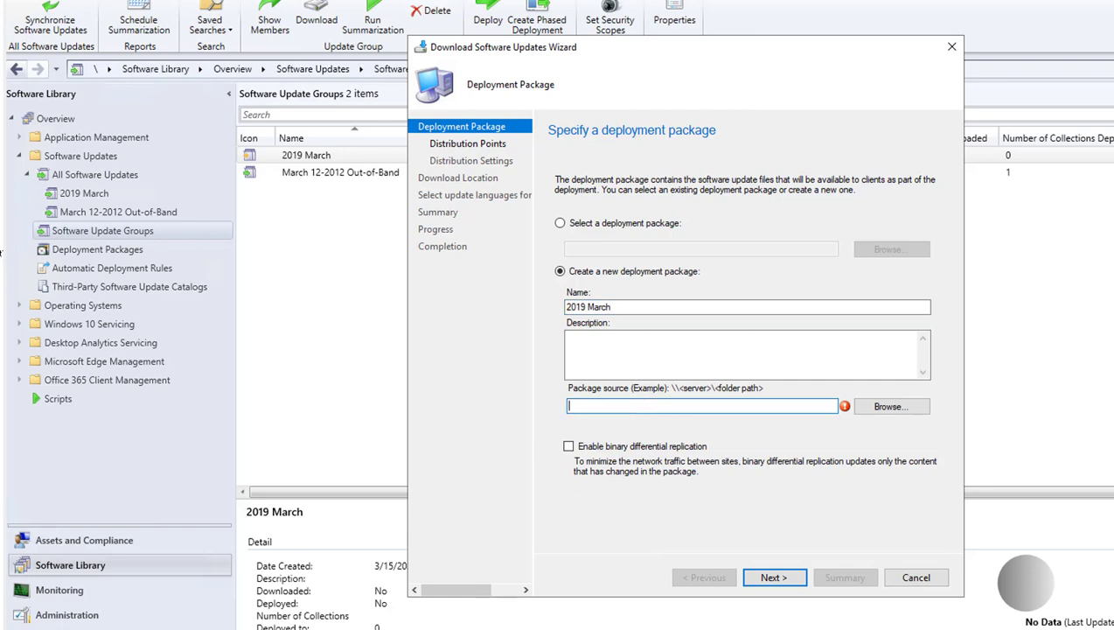
{"action": "mouse_move", "coordinate": [259, 629]}
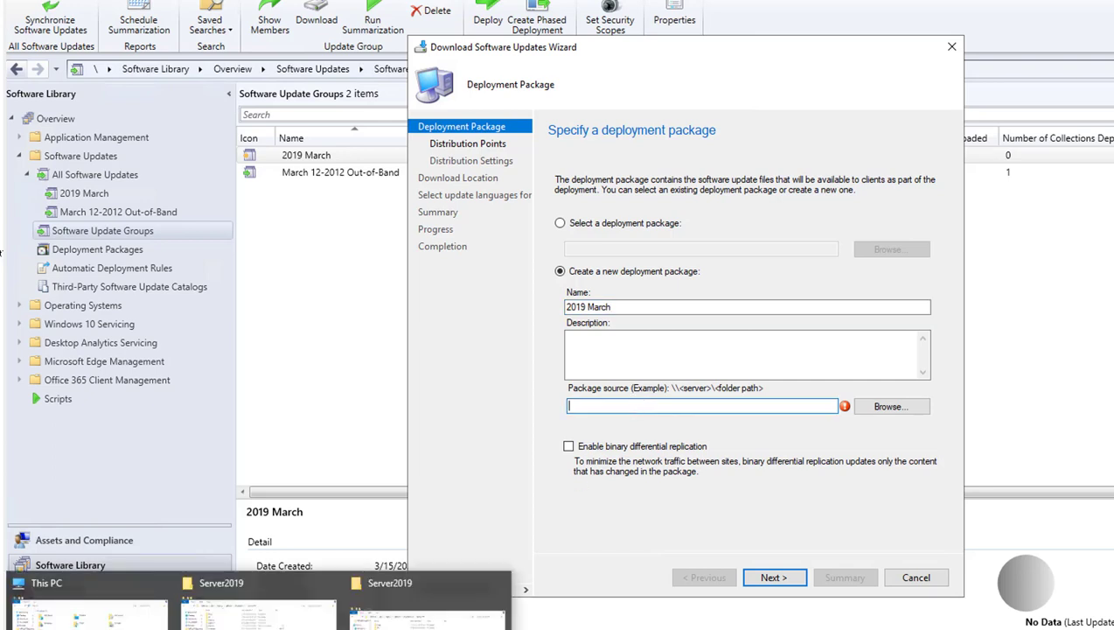
{"action": "right_click", "coordinate": [33, 628]}
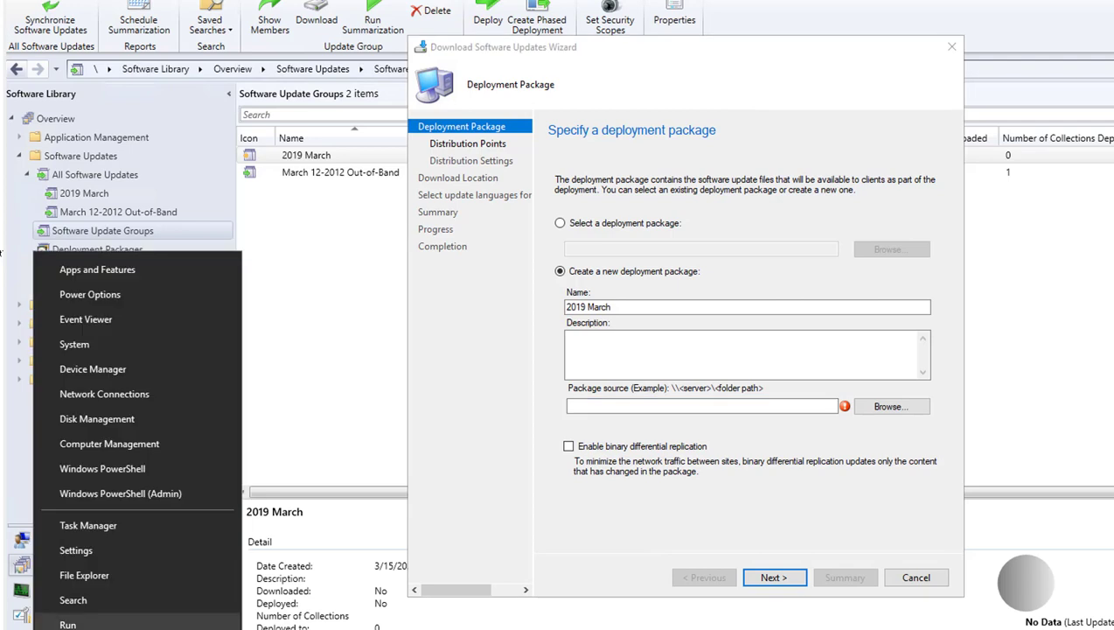
{"action": "left_click", "coordinate": [68, 624]}
{"action": "left_click", "coordinate": [310, 609]}
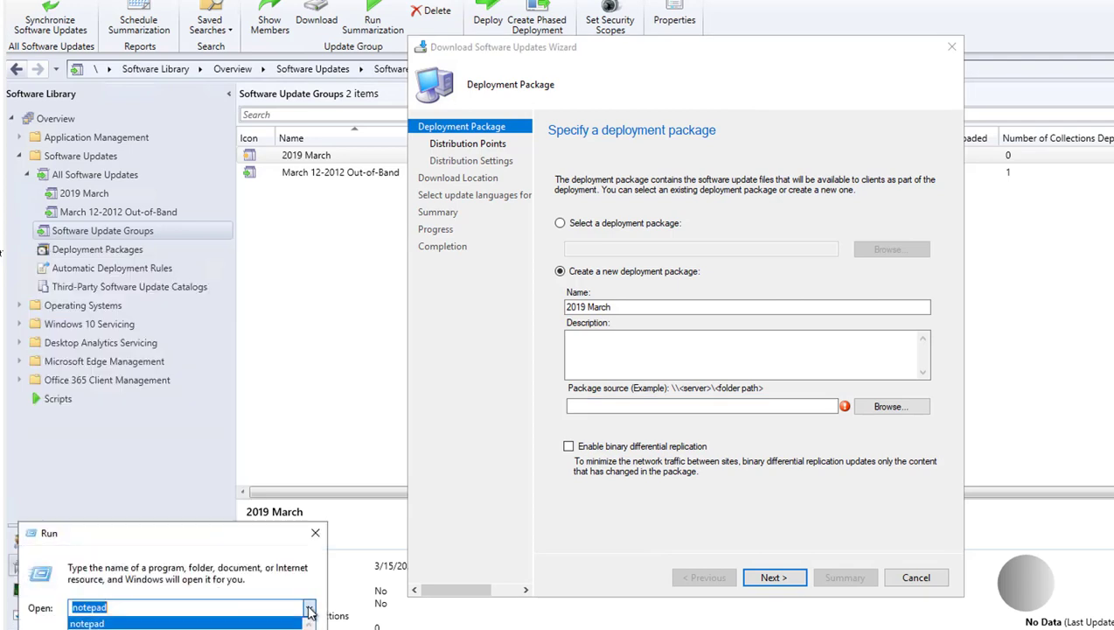
{"action": "left_click", "coordinate": [262, 629]}
{"action": "key", "text": "Return"}
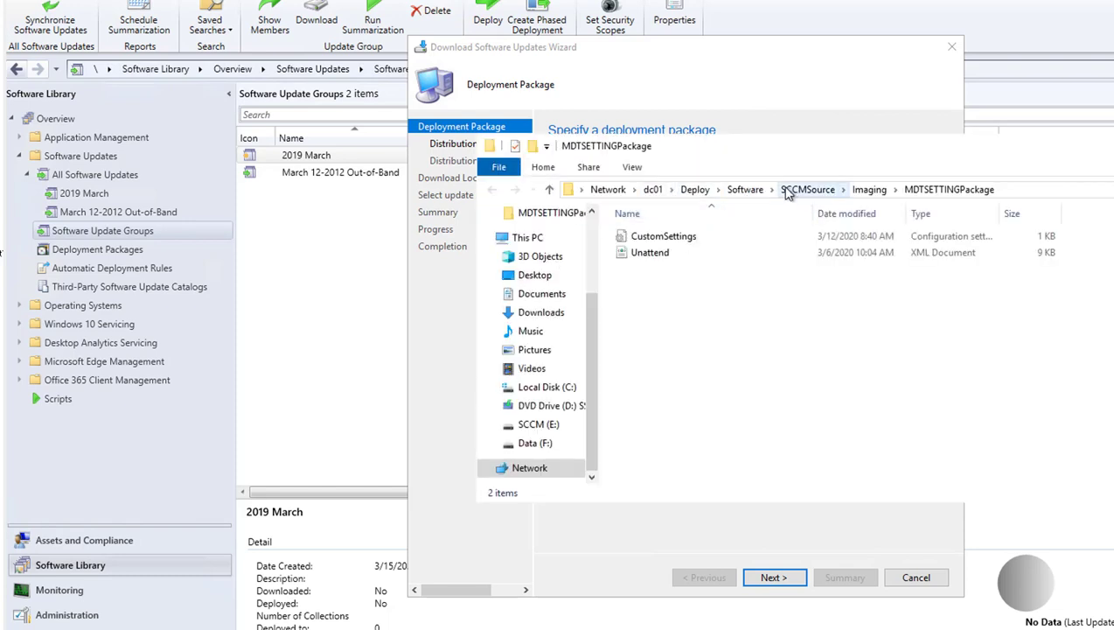
Go up to the SCCMSource folder and open its Updates subfolder
{"action": "left_click", "coordinate": [806, 189]}
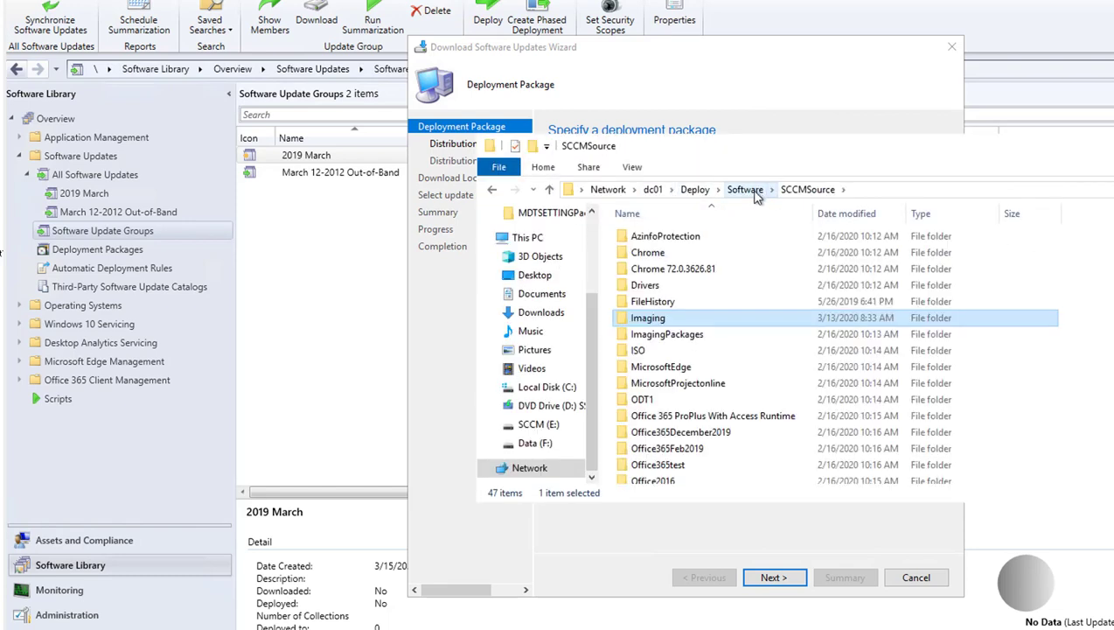
{"action": "scroll", "coordinate": [693, 378], "scroll_direction": "down", "scroll_amount": 5}
{"action": "left_click", "coordinate": [691, 376]}
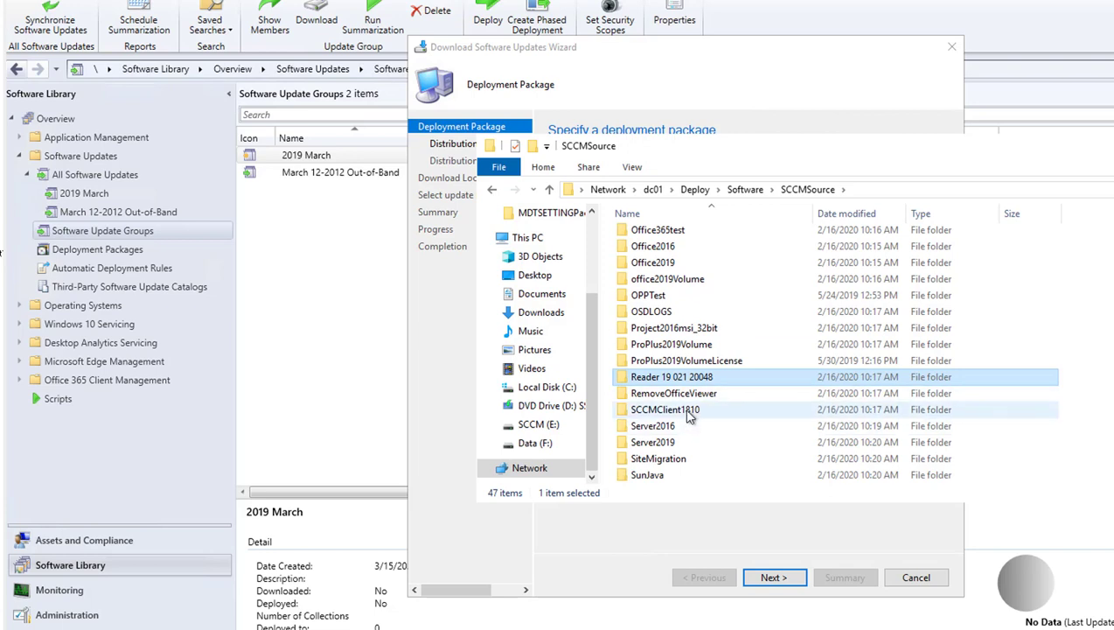
{"action": "scroll", "coordinate": [690, 418], "scroll_direction": "down", "scroll_amount": 5}
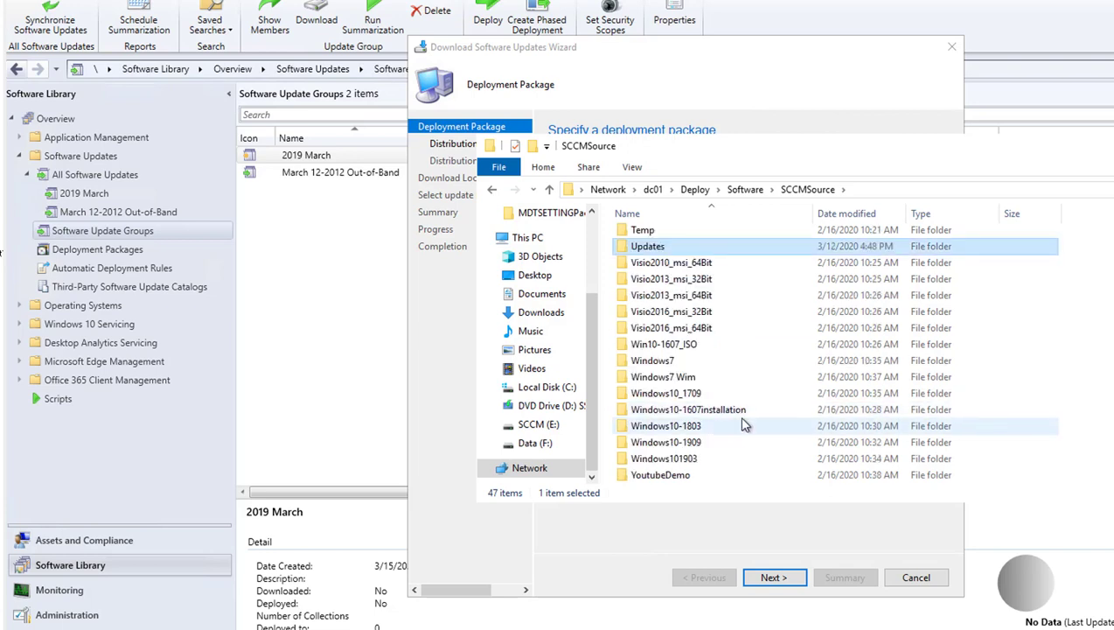
{"action": "double_click", "coordinate": [669, 248]}
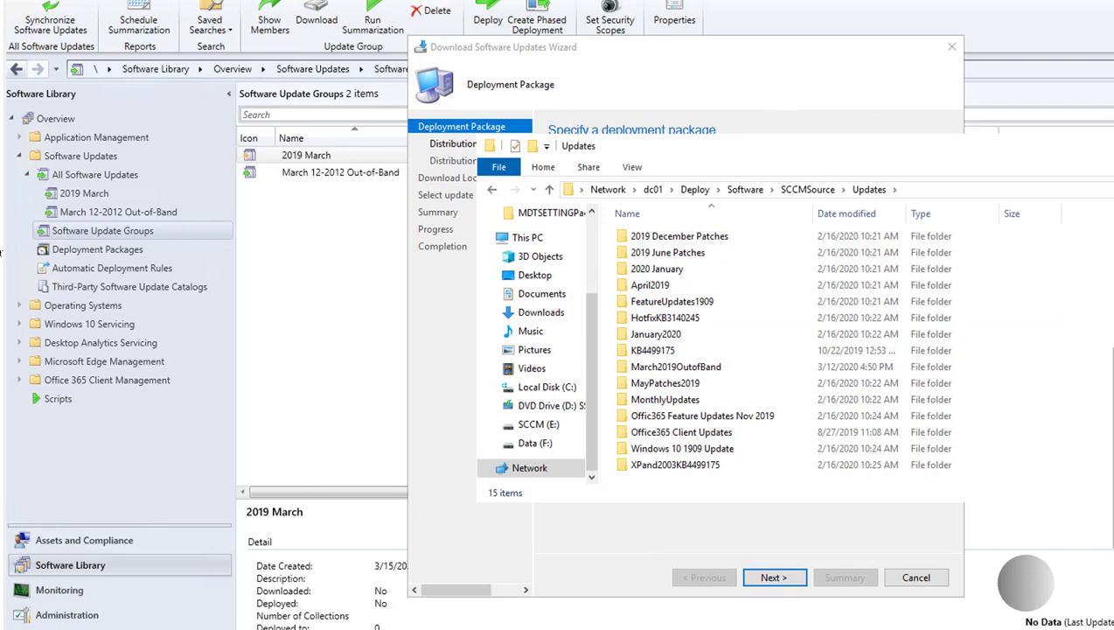
Create a new folder named "2020 March" in the Updates folder
{"action": "left_click", "coordinate": [1056, 513]}
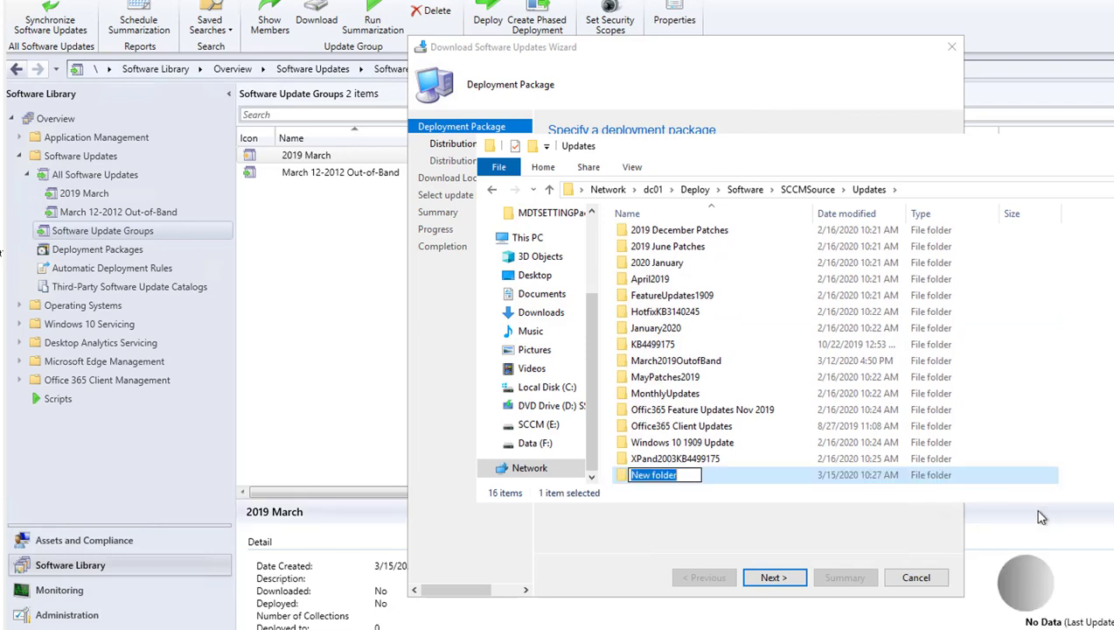
{"action": "type", "text": "2019"}
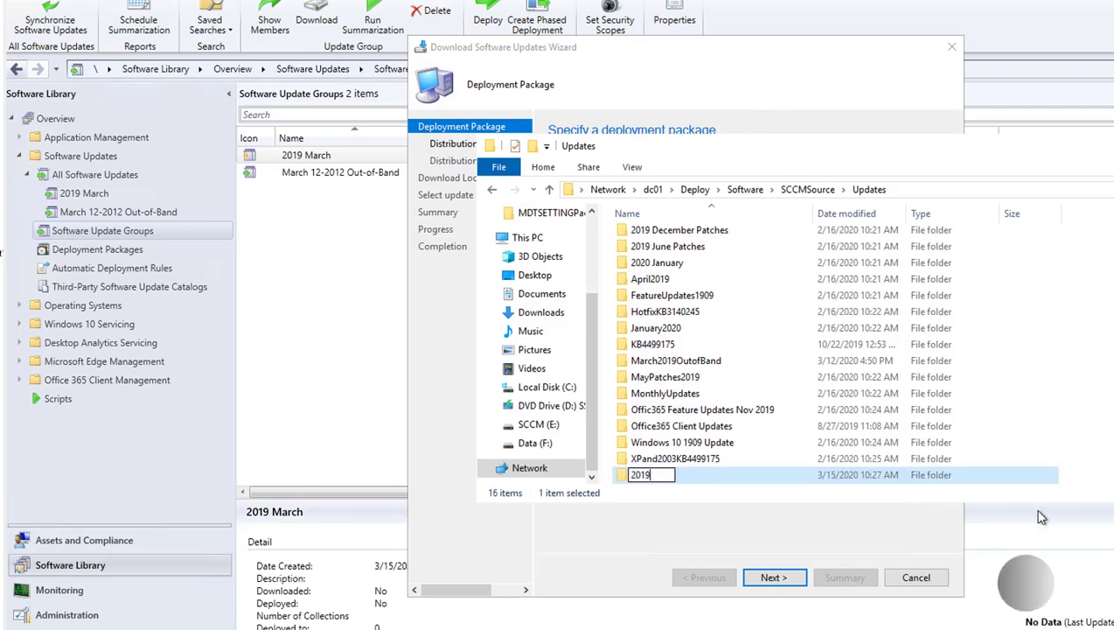
{"action": "key", "text": "BackSpace"}
{"action": "type", "text": "20 March"}
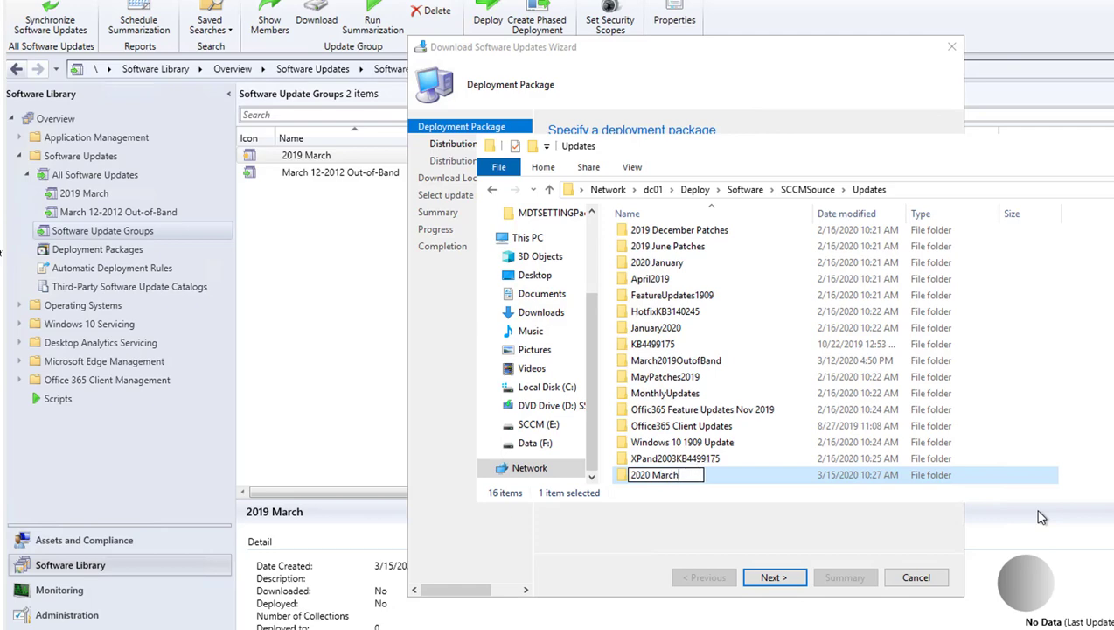
{"action": "left_click", "coordinate": [771, 584]}
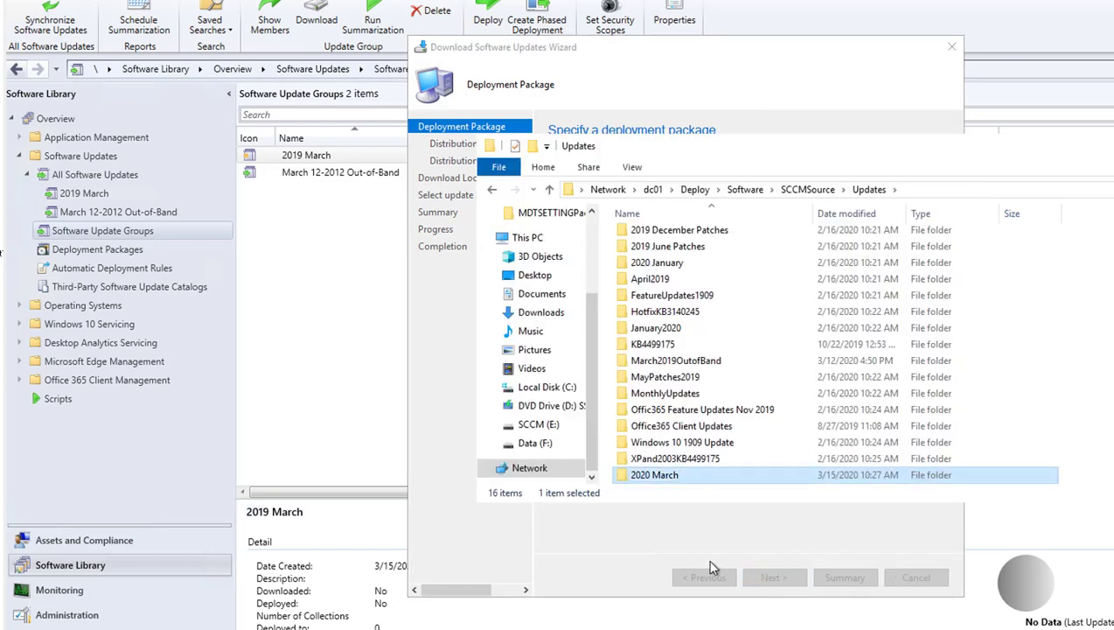
Open the 2020 March folder and copy its full network path
{"action": "double_click", "coordinate": [695, 476]}
{"action": "left_click", "coordinate": [994, 194]}
{"action": "key", "text": "ctrl+c"}
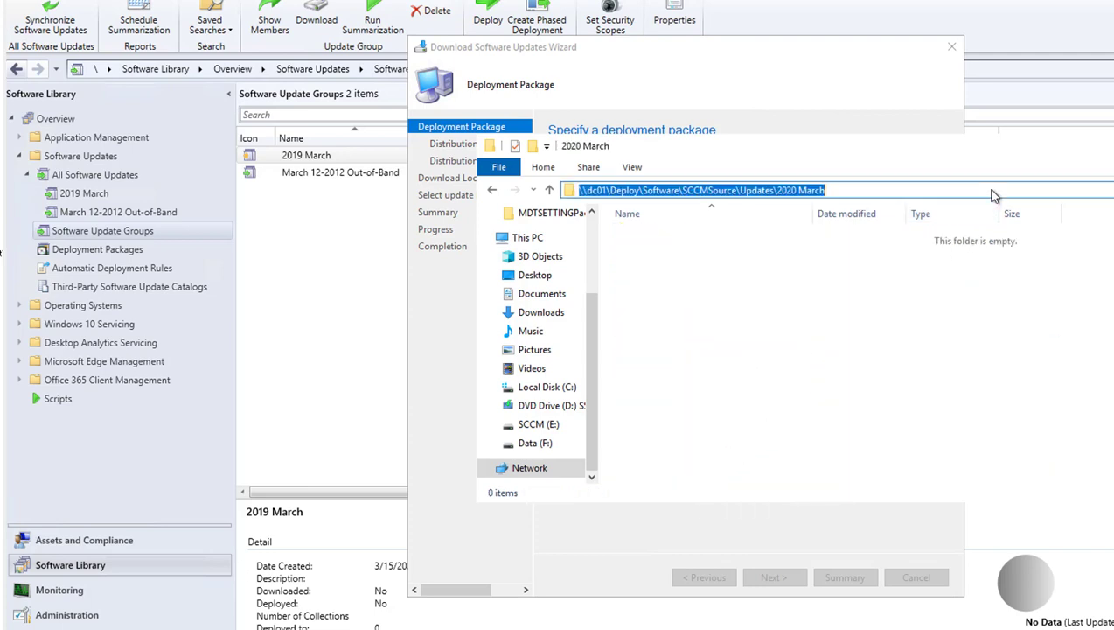
Return to the Download Software Updates Wizard and cancel the download set up for the 2019 March package
{"action": "left_click", "coordinate": [871, 55]}
{"action": "left_click", "coordinate": [781, 385]}
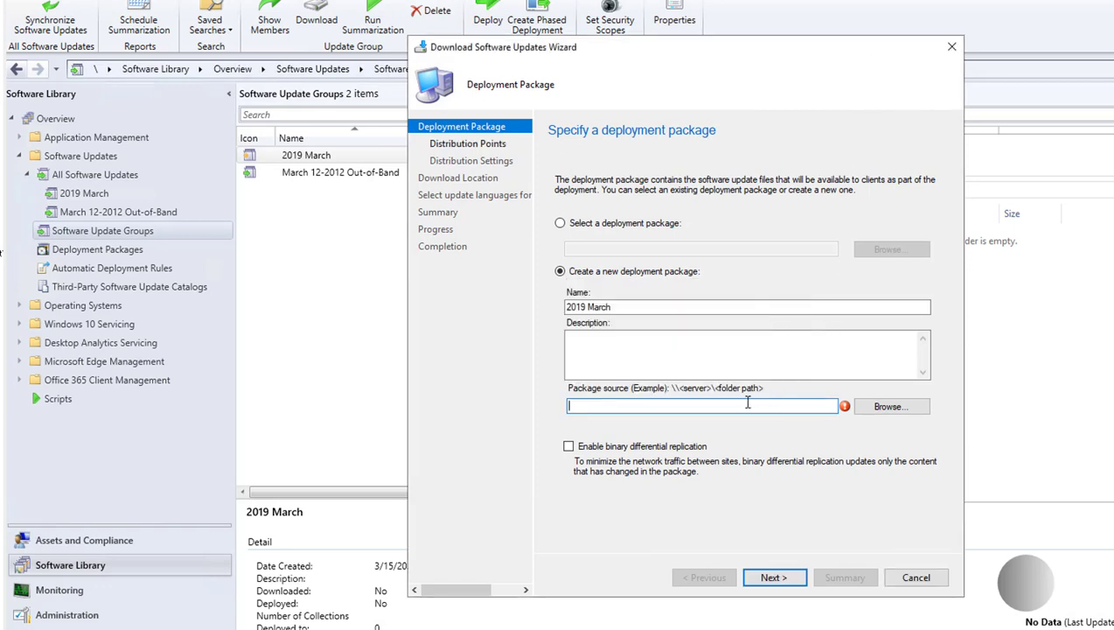
{"action": "left_click", "coordinate": [575, 307]}
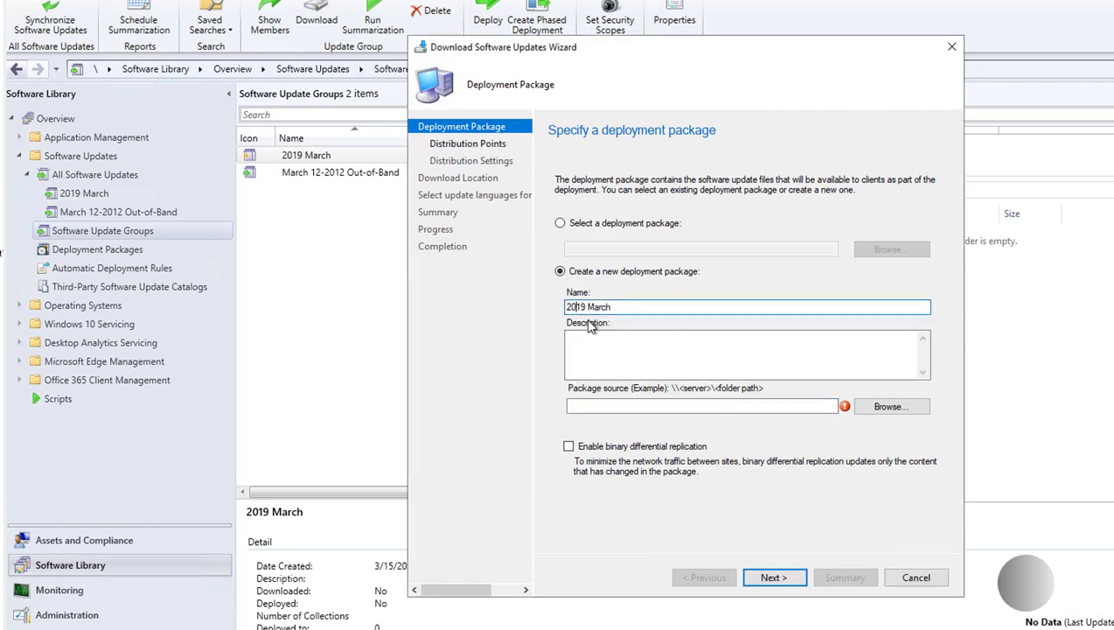
{"action": "left_click", "coordinate": [918, 577]}
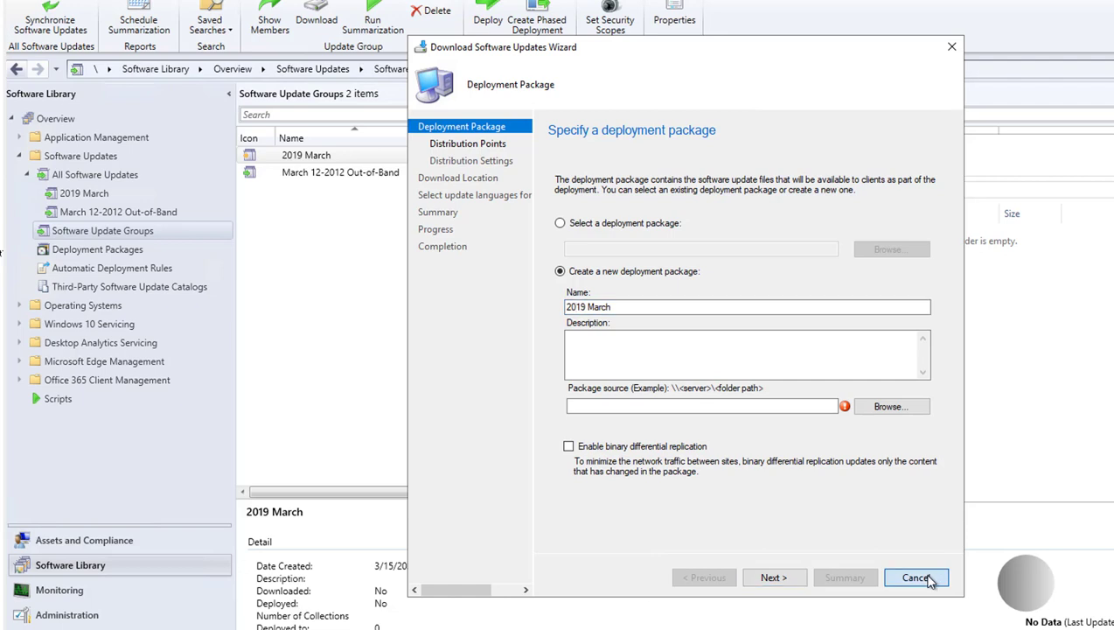
{"action": "left_click", "coordinate": [717, 382]}
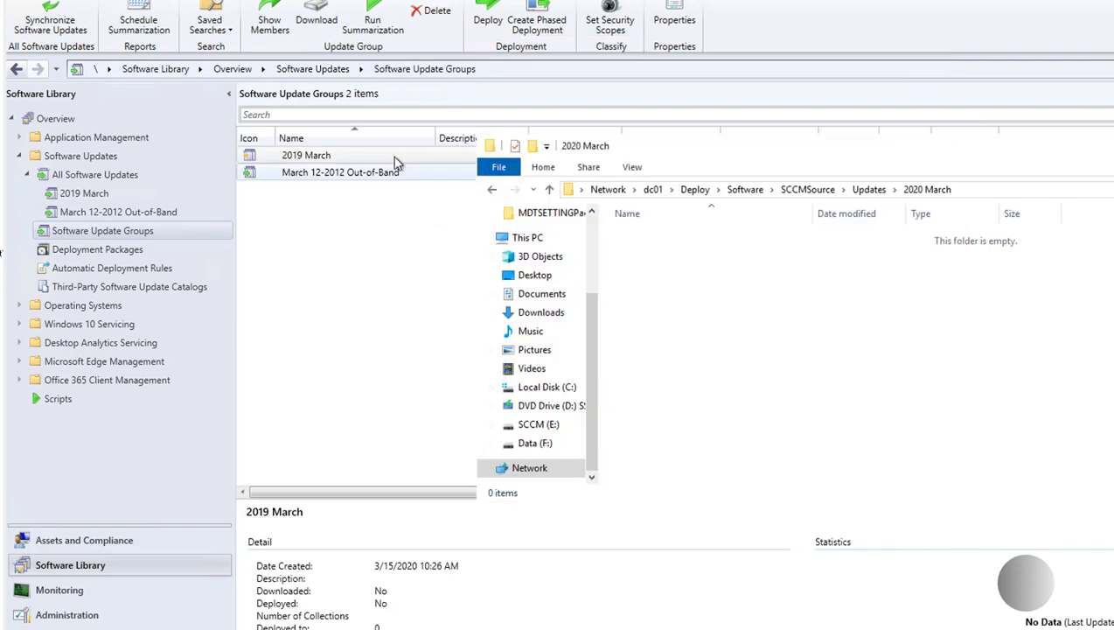
Rename the 2019 March software update group as "2020 March"
{"action": "left_click", "coordinate": [309, 155]}
{"action": "right_click", "coordinate": [312, 159]}
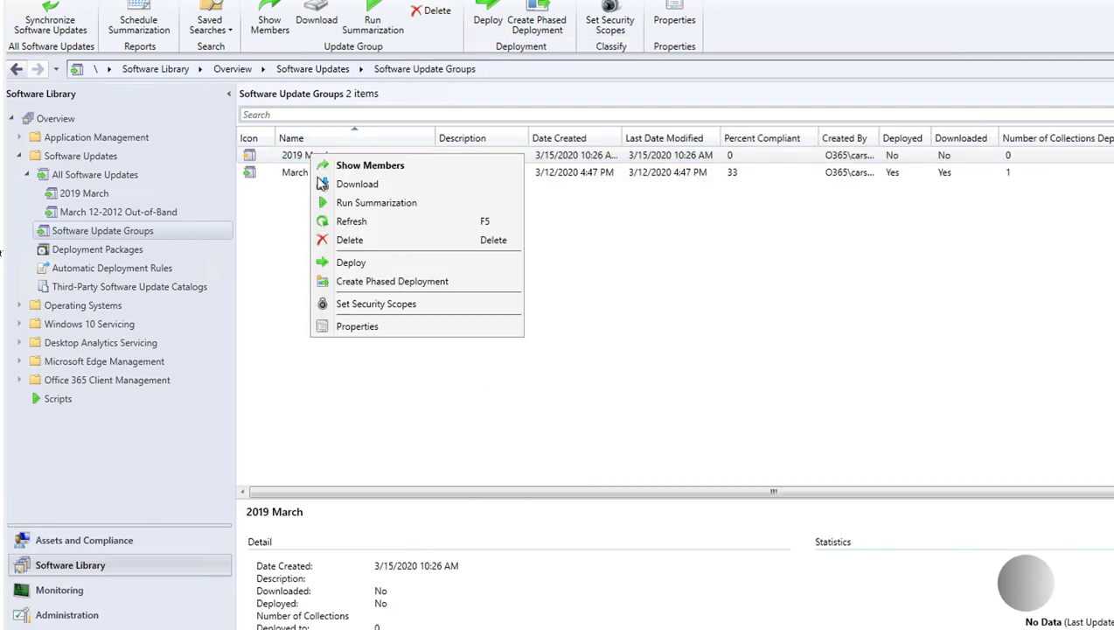
{"action": "left_click", "coordinate": [379, 329]}
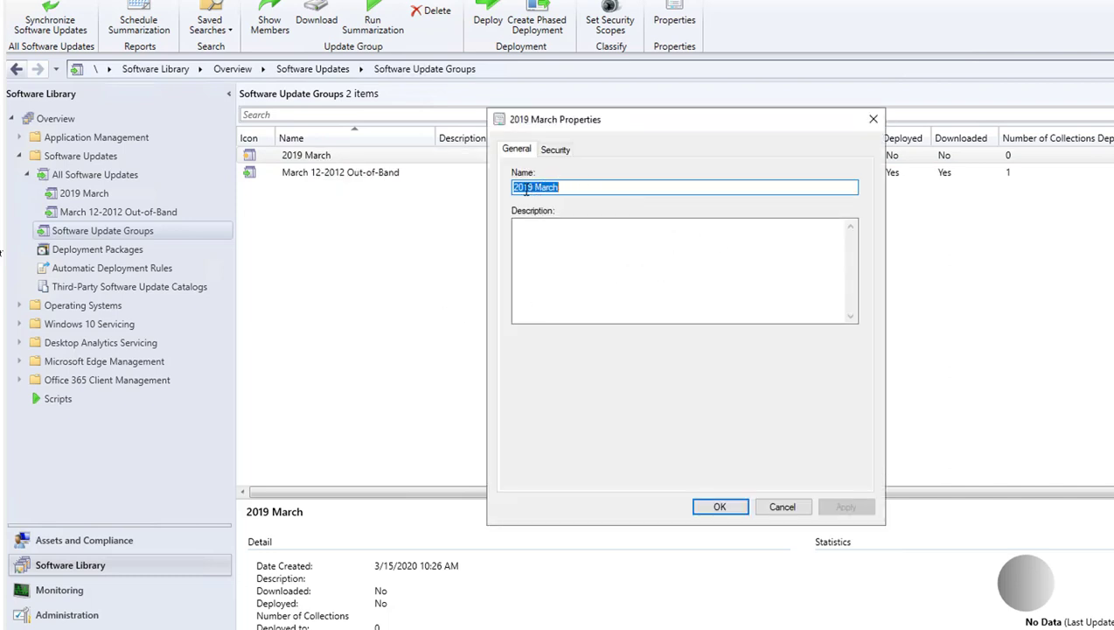
{"action": "left_click", "coordinate": [527, 189]}
{"action": "key", "text": "BackSpace"}
{"action": "key", "text": "BackSpace"}
{"action": "type", "text": "20"}
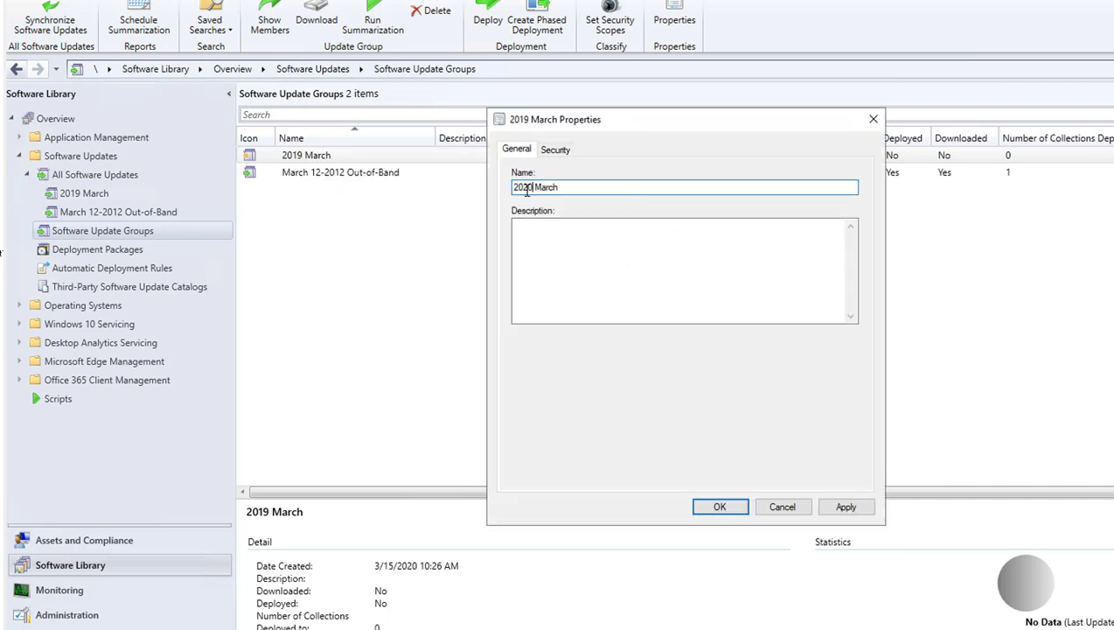
{"action": "left_click", "coordinate": [714, 507]}
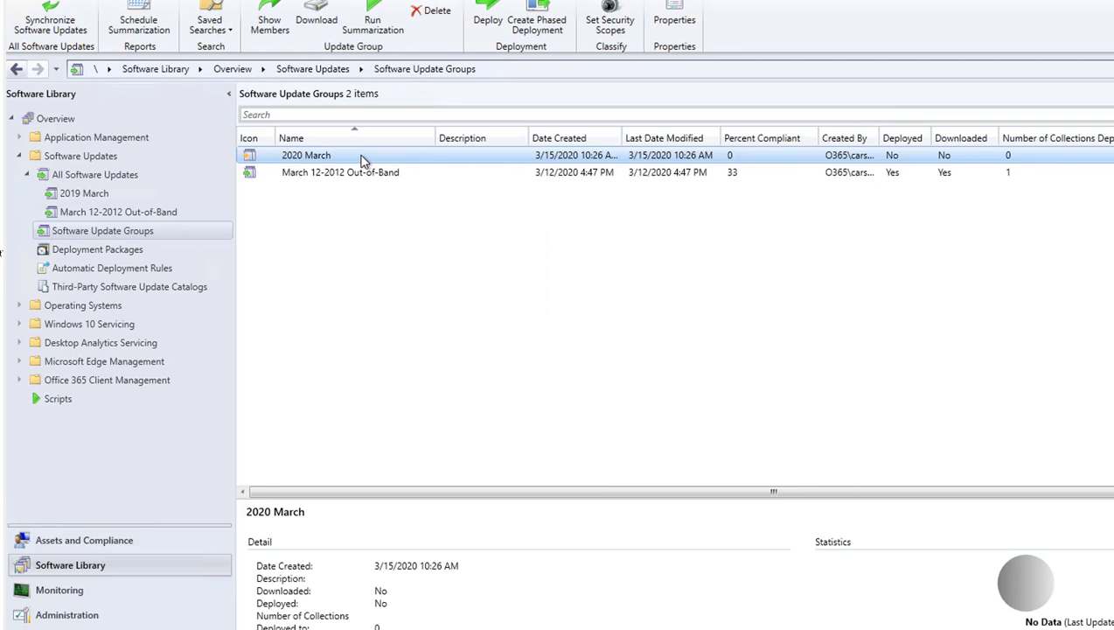
Start downloading the 2020 March group into a new deployment package named "2020 March" with source \\dc01\Deploy\Software\SCCMSource\Updates\2020 March
{"action": "right_click", "coordinate": [363, 160]}
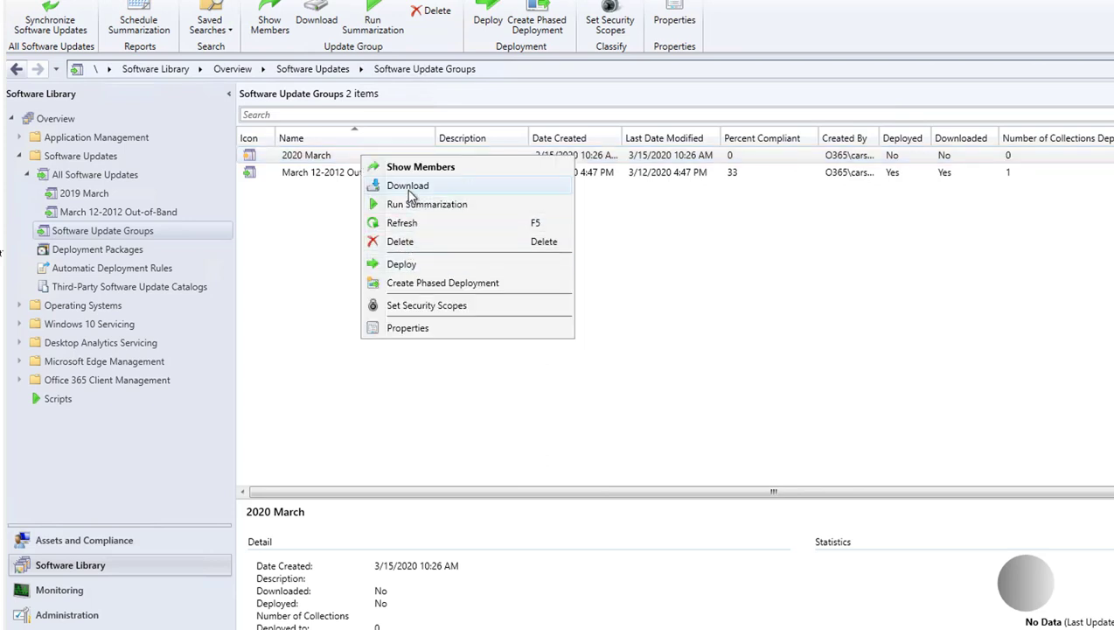
{"action": "left_click", "coordinate": [407, 186]}
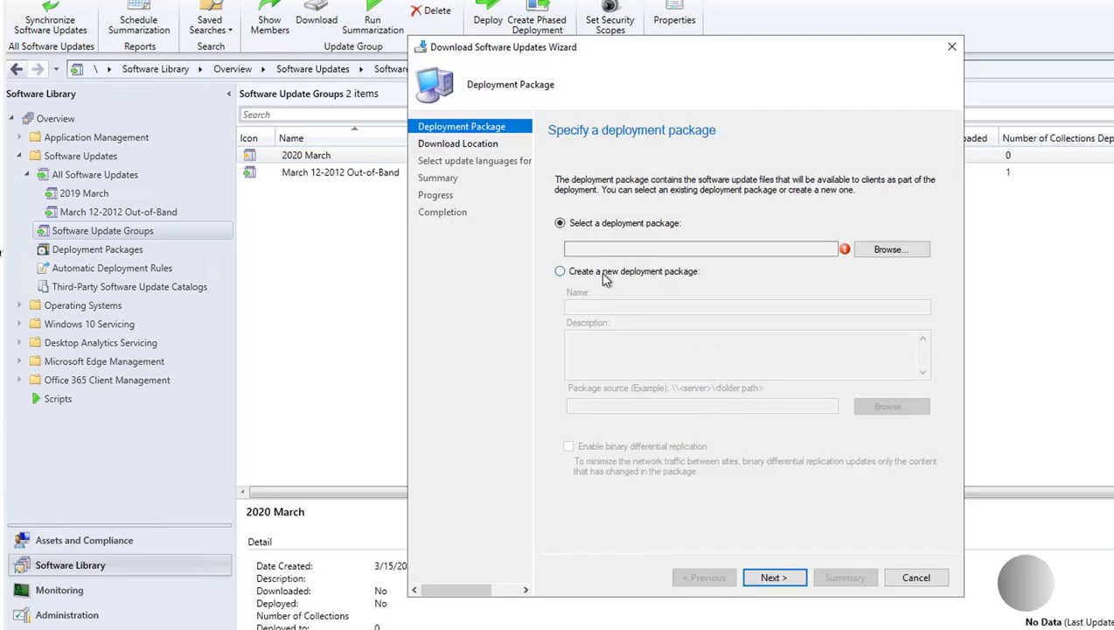
{"action": "left_click", "coordinate": [608, 271]}
{"action": "left_click", "coordinate": [600, 306]}
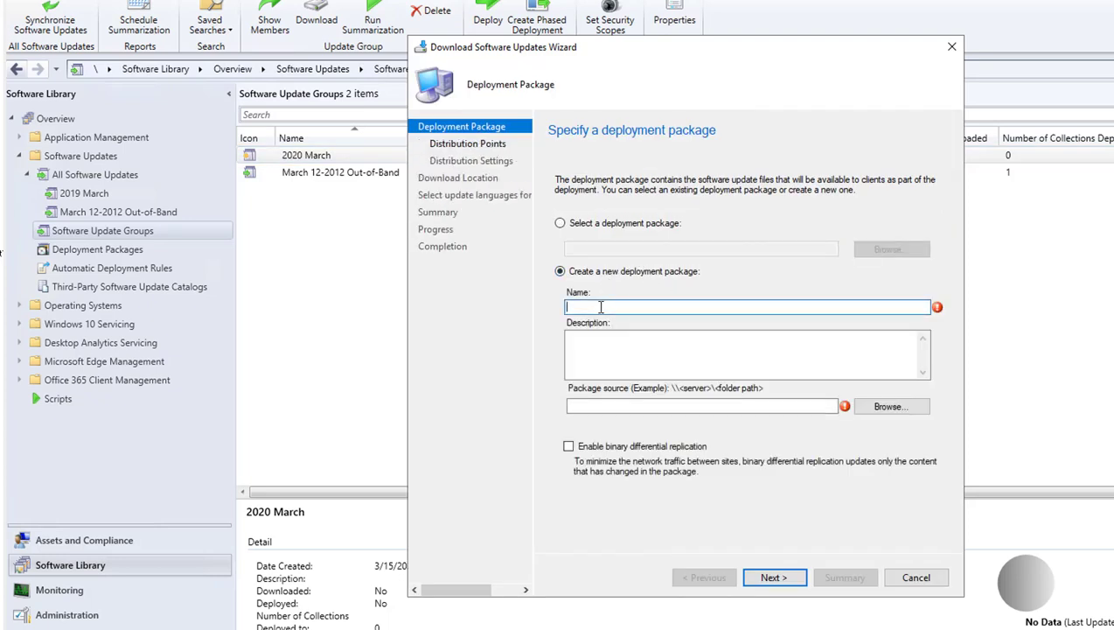
{"action": "type", "text": "2020 March"}
{"action": "left_click", "coordinate": [612, 407]}
{"action": "key", "text": "ctrl+v"}
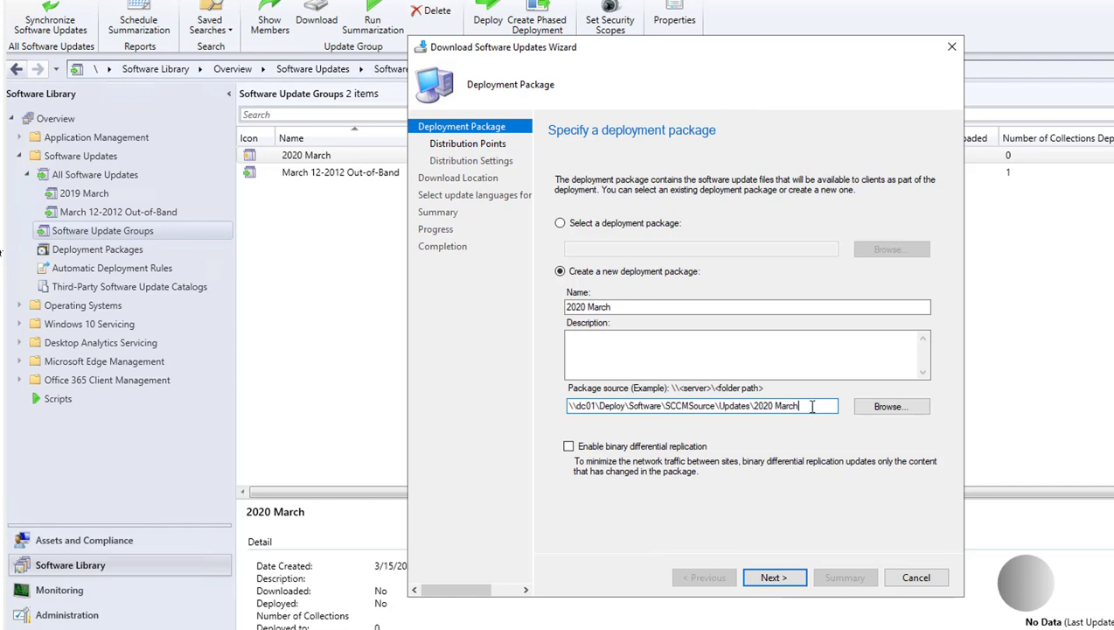
{"action": "left_click_drag", "start_coordinate": [811, 406], "coordinate": [189, 290]}
{"action": "left_click", "coordinate": [775, 580]}
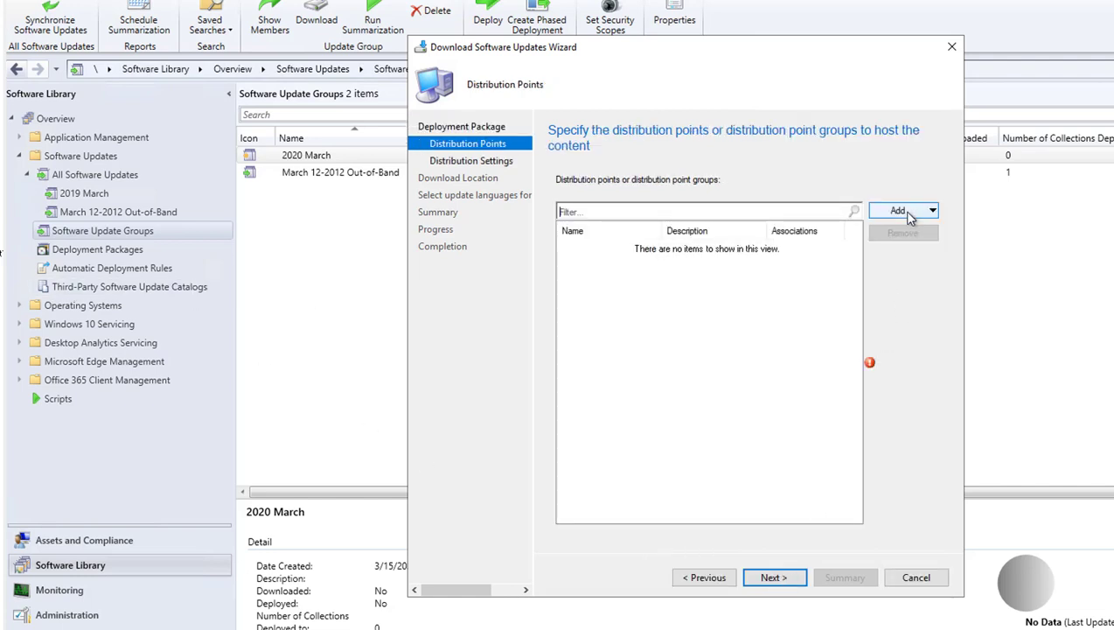
Add SCCM.O365.LOCAL as the package's distribution point and continue to the distribution settings
{"action": "left_click", "coordinate": [909, 216]}
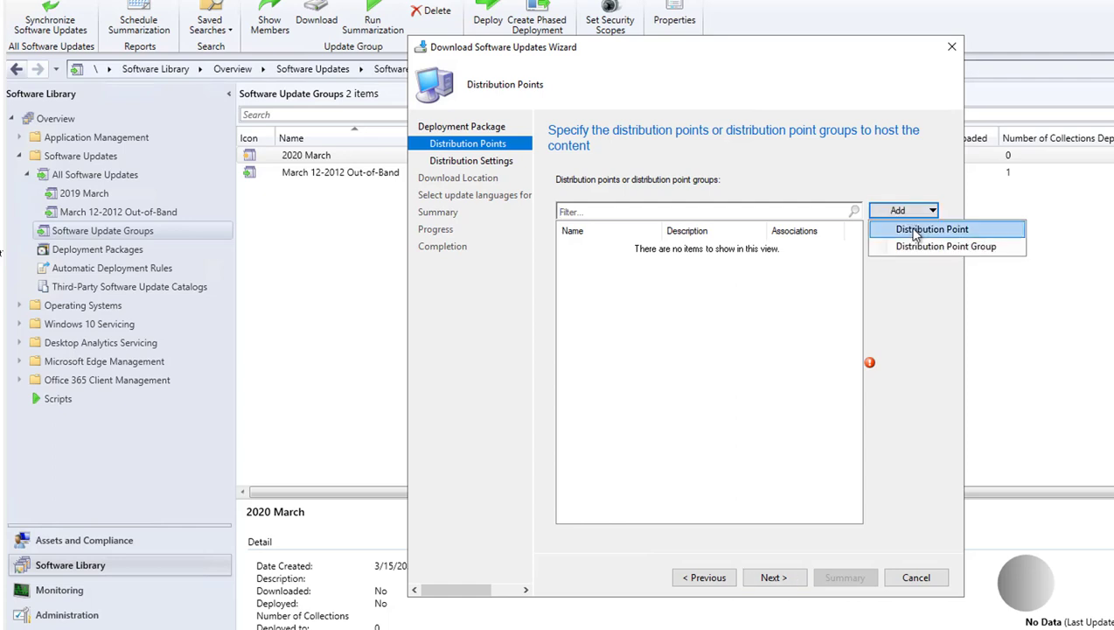
{"action": "left_click", "coordinate": [912, 229]}
{"action": "left_click", "coordinate": [479, 262]}
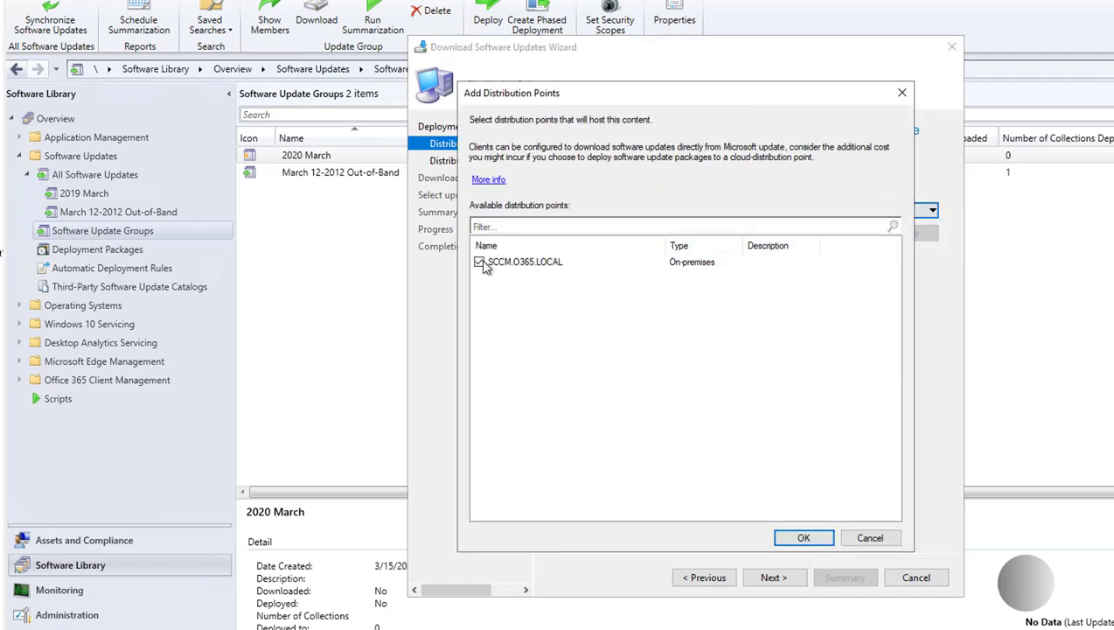
{"action": "left_click", "coordinate": [803, 538]}
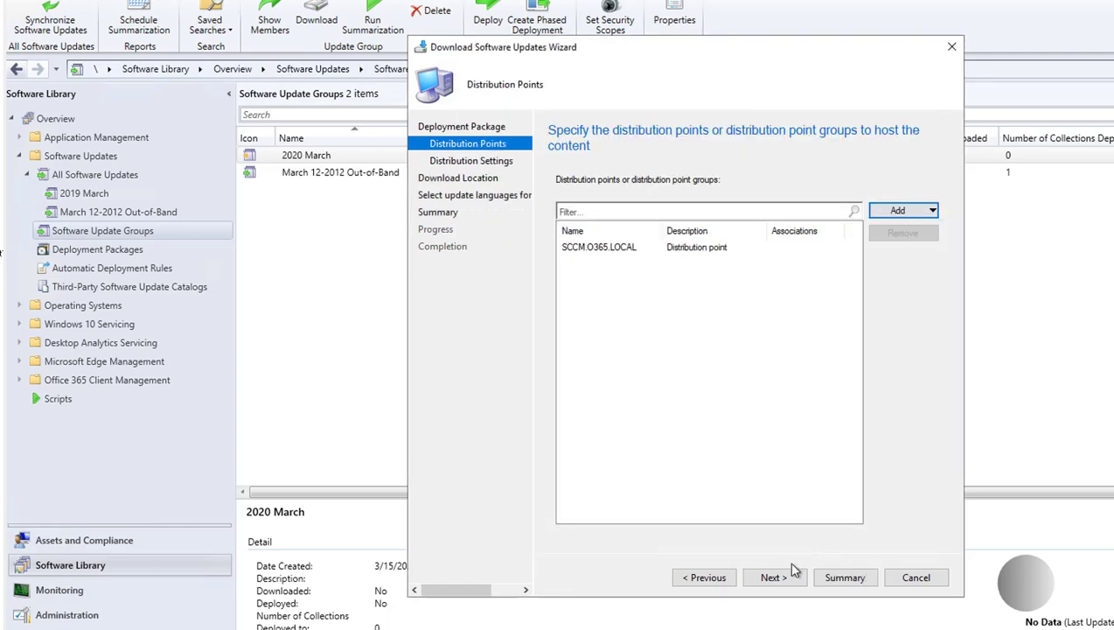
{"action": "left_click", "coordinate": [774, 578]}
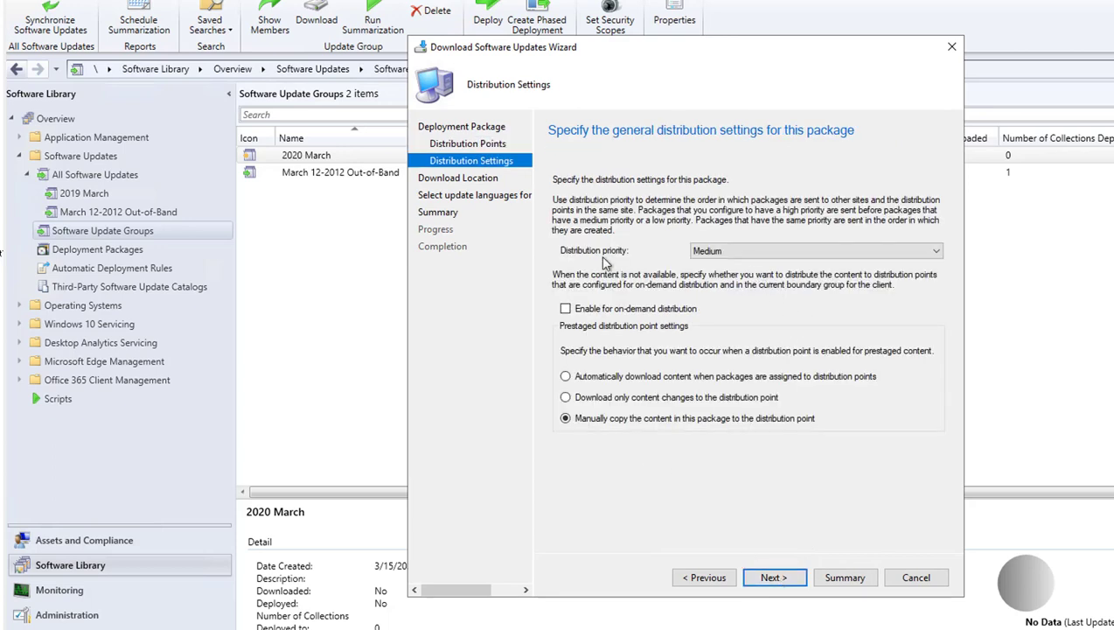
Review the available distribution priorities for the package and keep Medium
{"action": "left_click", "coordinate": [726, 254]}
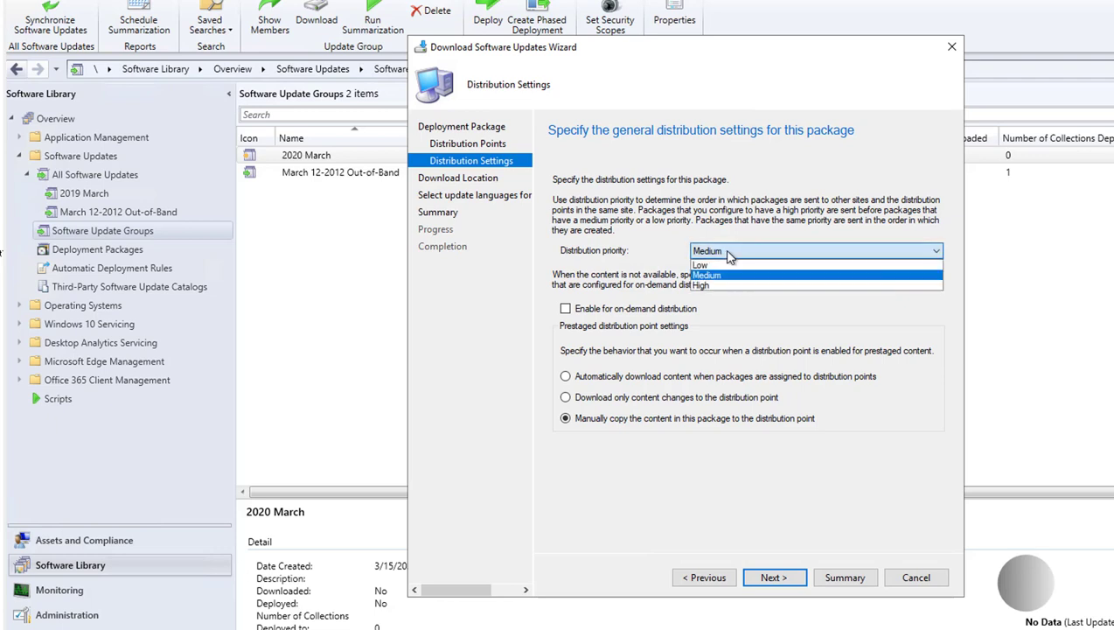
{"action": "left_click", "coordinate": [728, 253]}
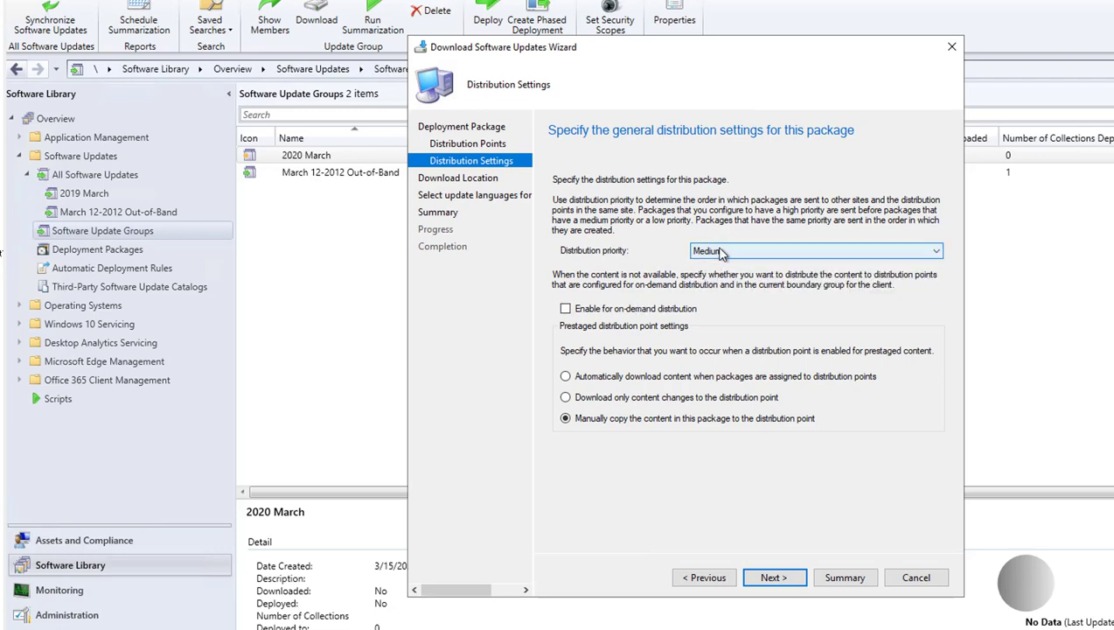
{"action": "left_click", "coordinate": [694, 251]}
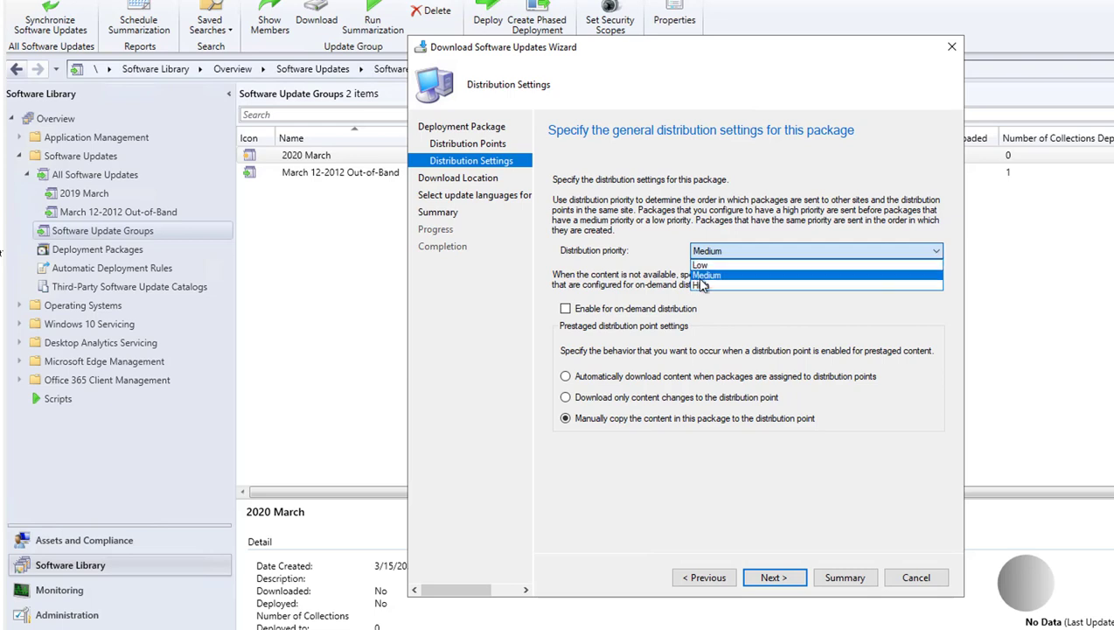
{"action": "left_click", "coordinate": [654, 267]}
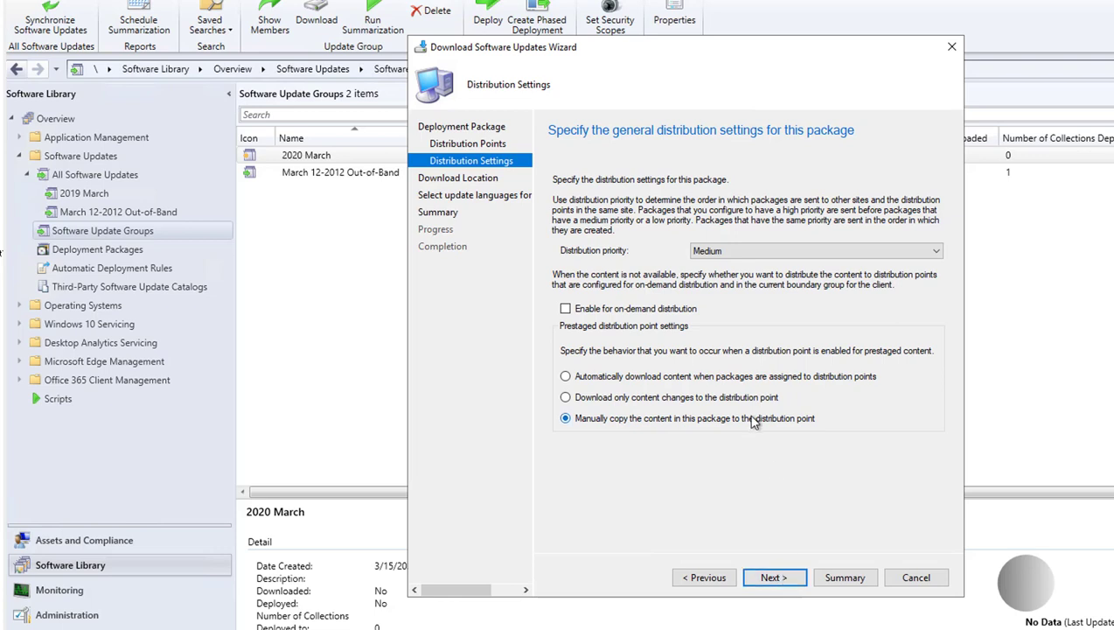
Keep manual content copying, the Internet download source and the listed update languages, review the summary, and start downloading the updates
{"action": "left_click", "coordinate": [773, 579]}
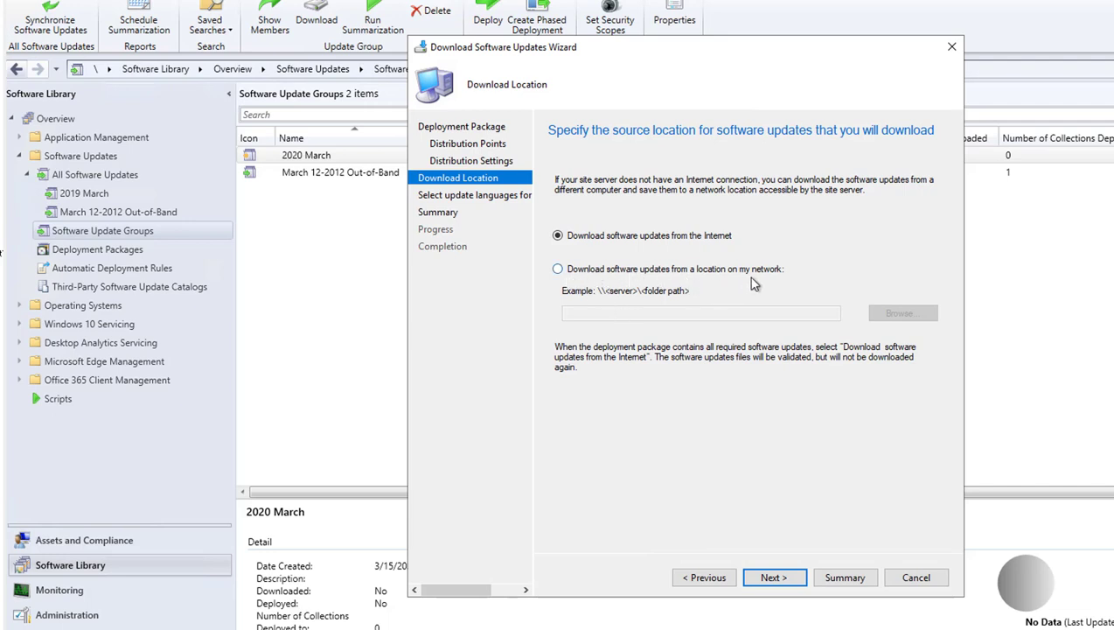
{"action": "left_click", "coordinate": [774, 578]}
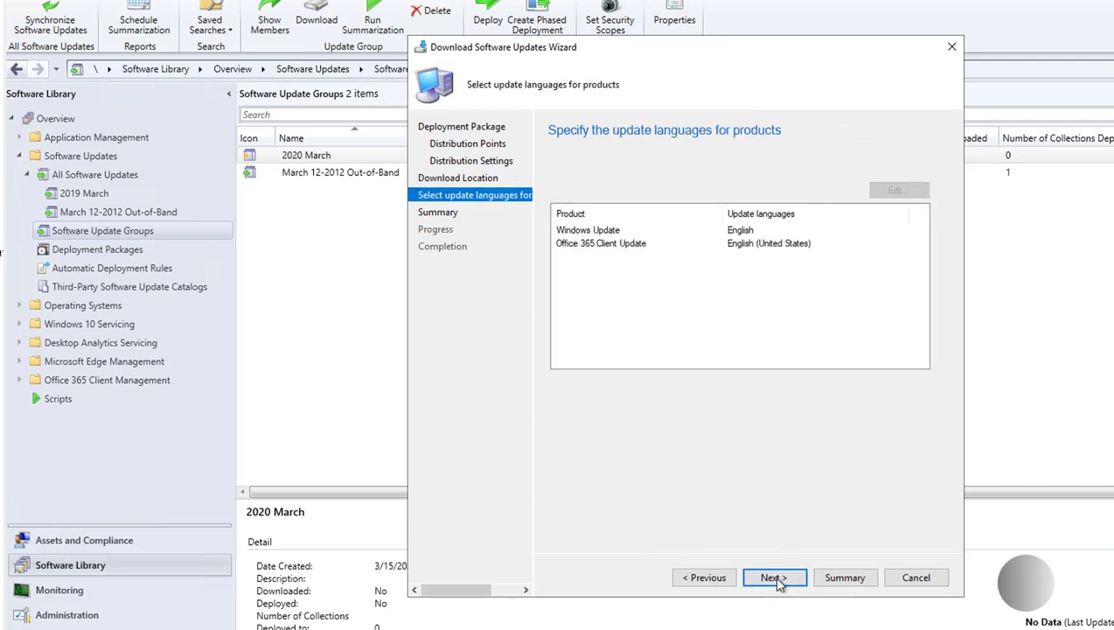
{"action": "left_click", "coordinate": [775, 578]}
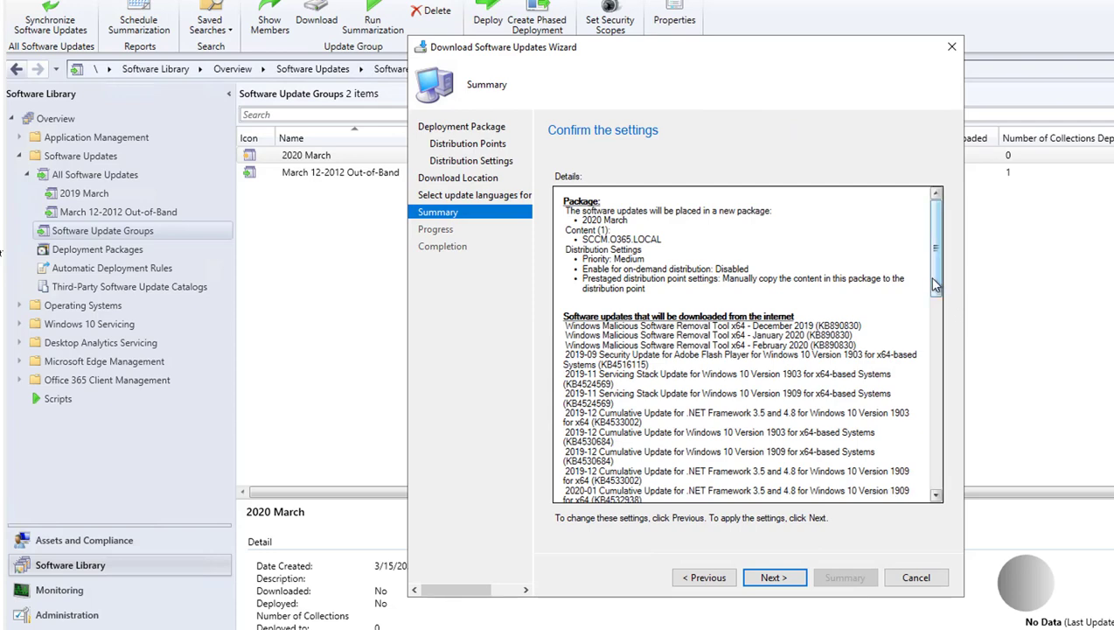
{"action": "scroll", "coordinate": [938, 341], "scroll_direction": "down", "scroll_amount": 10}
{"action": "left_click", "coordinate": [773, 577]}
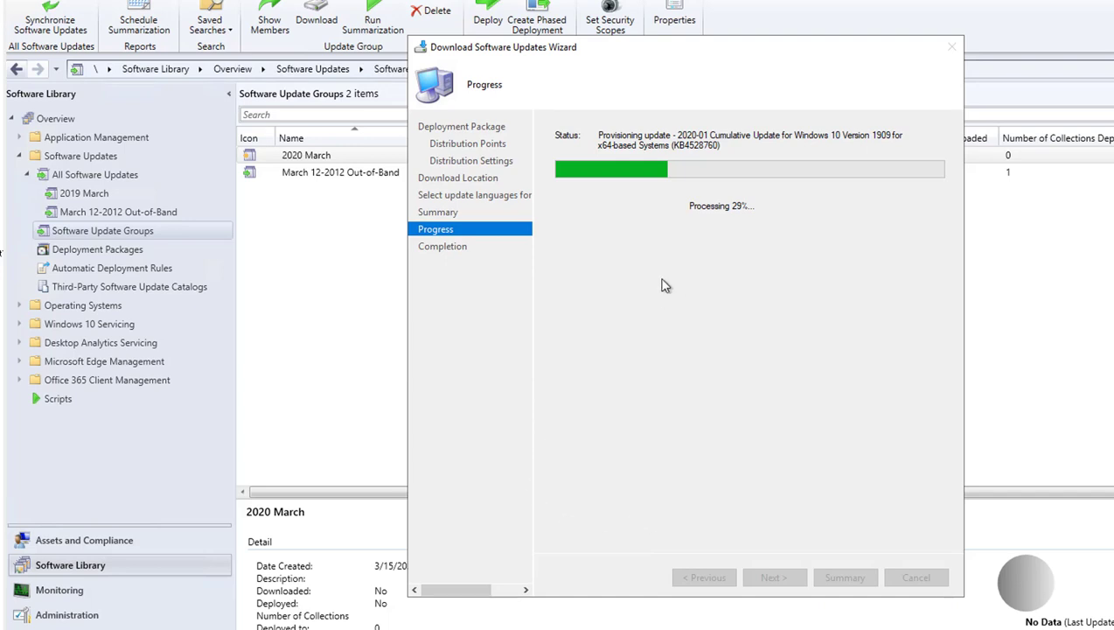
Examine the Enterprise - Users, Pilot - IT Departs and Pilot Super Users device collections in the Patch Deployment folder
{"action": "left_click", "coordinate": [74, 542]}
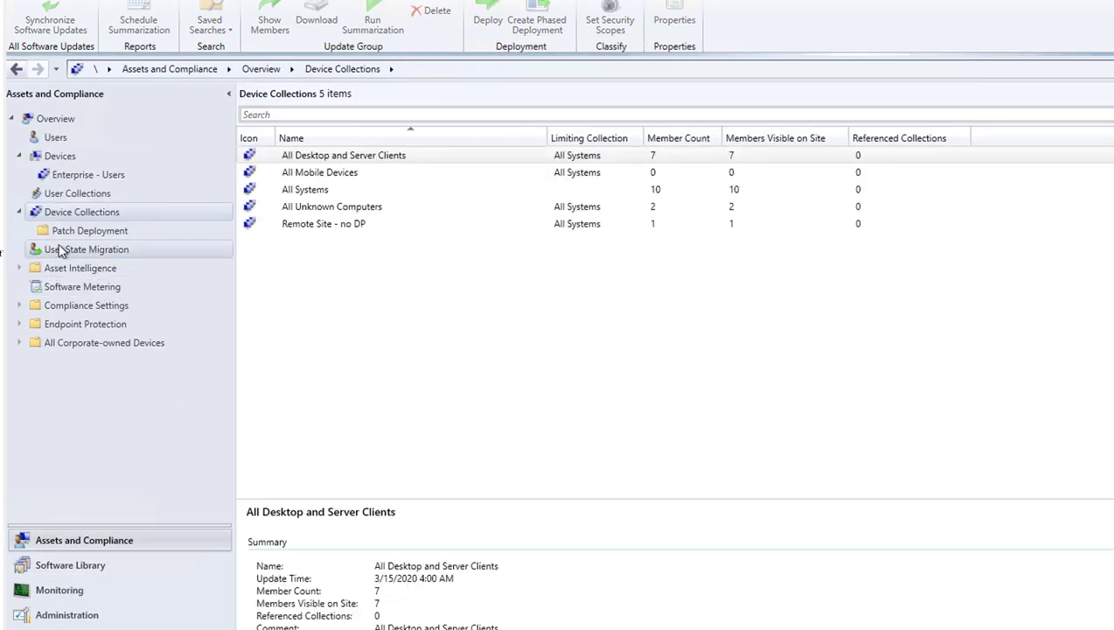
{"action": "left_click", "coordinate": [68, 215]}
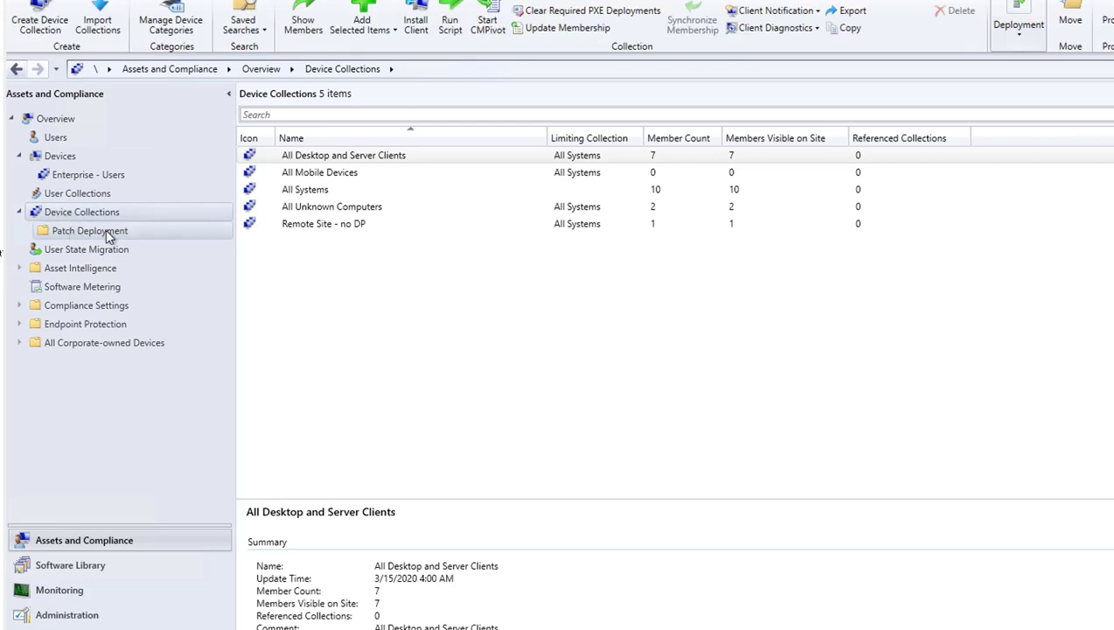
{"action": "left_click", "coordinate": [102, 230]}
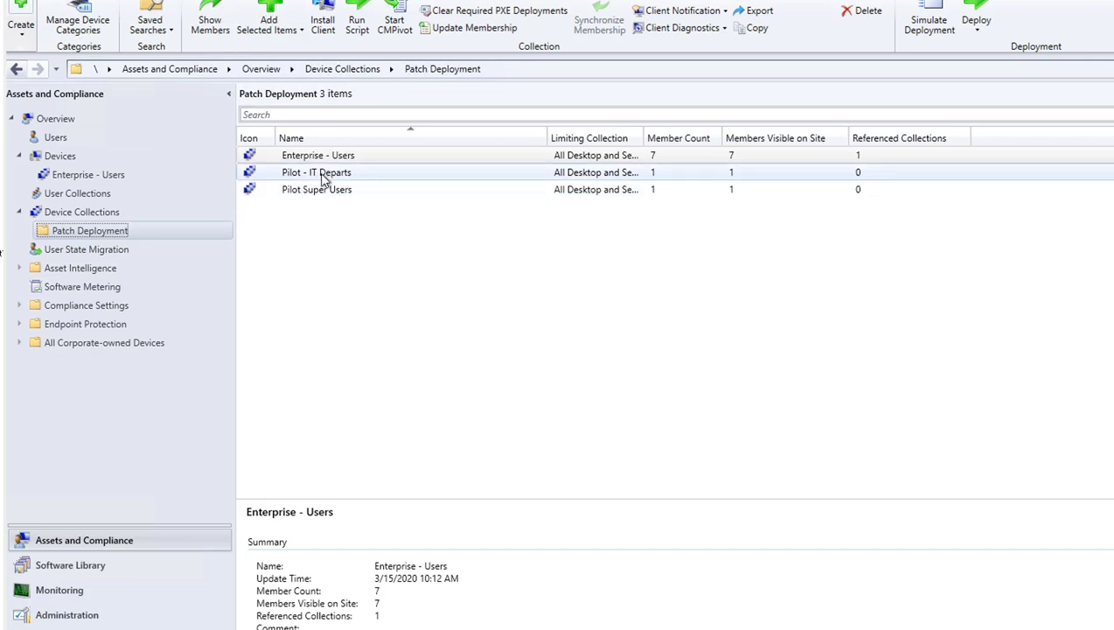
{"action": "left_click", "coordinate": [325, 175]}
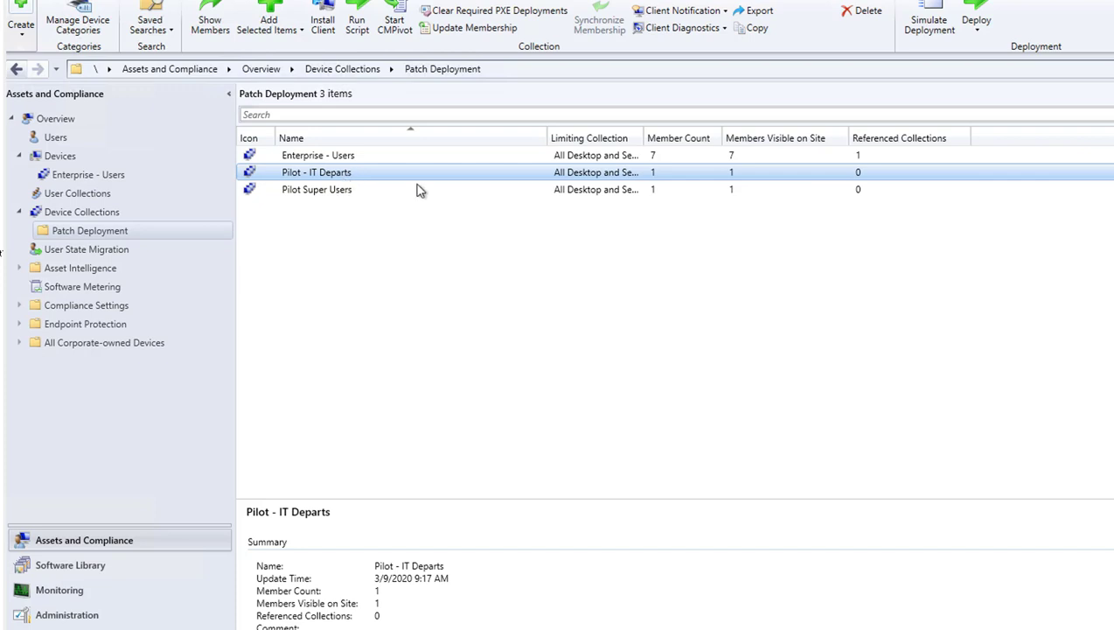
{"action": "left_click", "coordinate": [330, 194]}
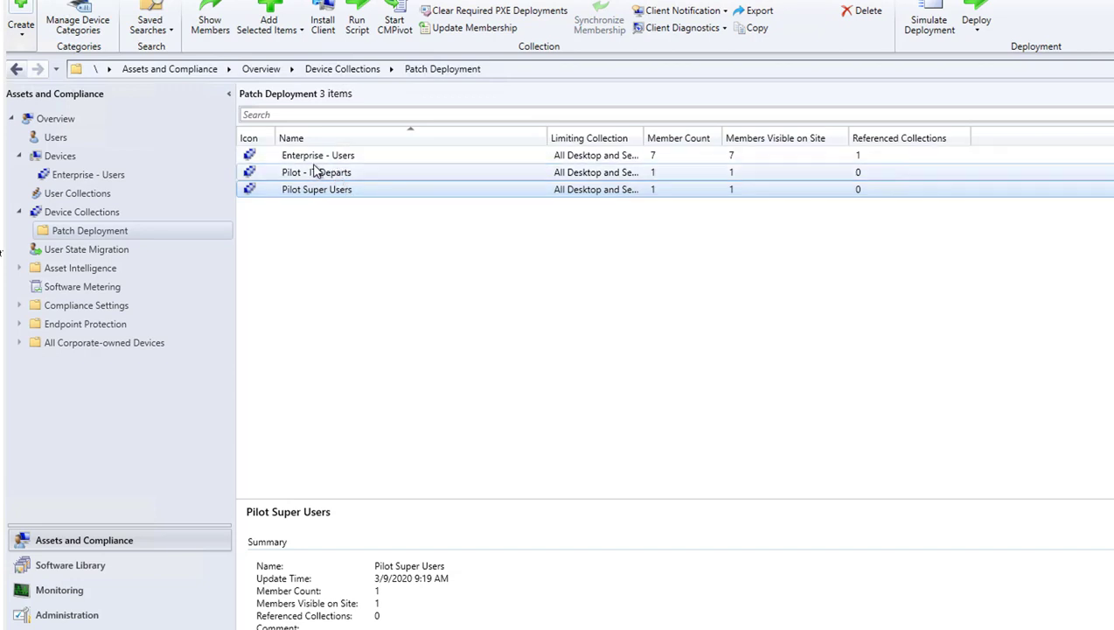
{"action": "left_click", "coordinate": [328, 156]}
{"action": "left_click", "coordinate": [326, 189]}
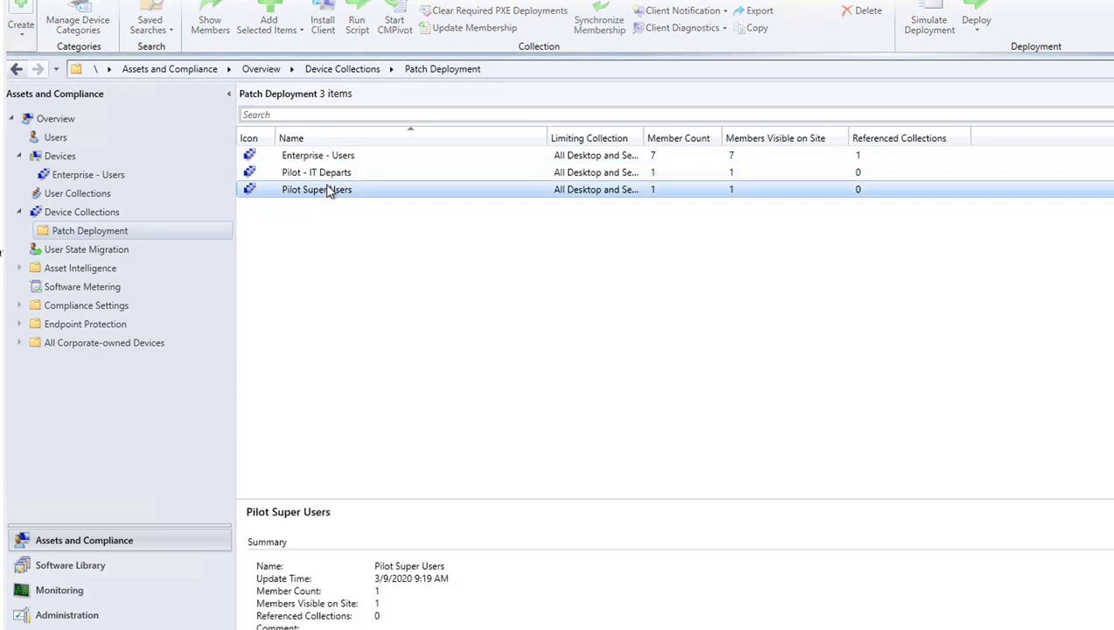
{"action": "left_click", "coordinate": [330, 175]}
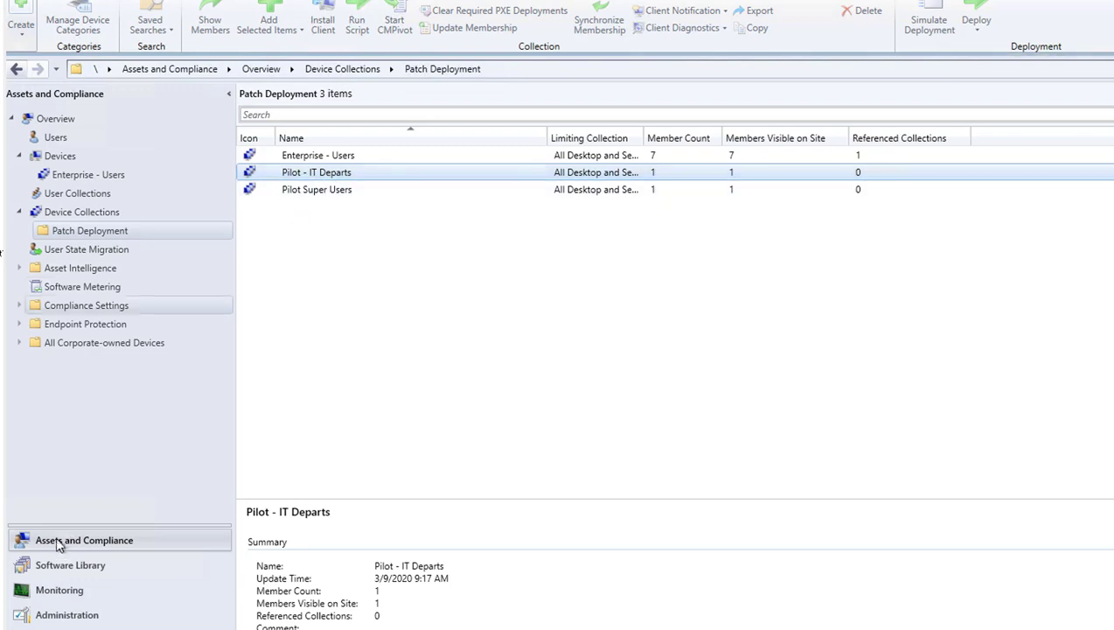
Return to the software update download, review its full completion details for the 2020 March package, and close the wizard
{"action": "left_click", "coordinate": [98, 564]}
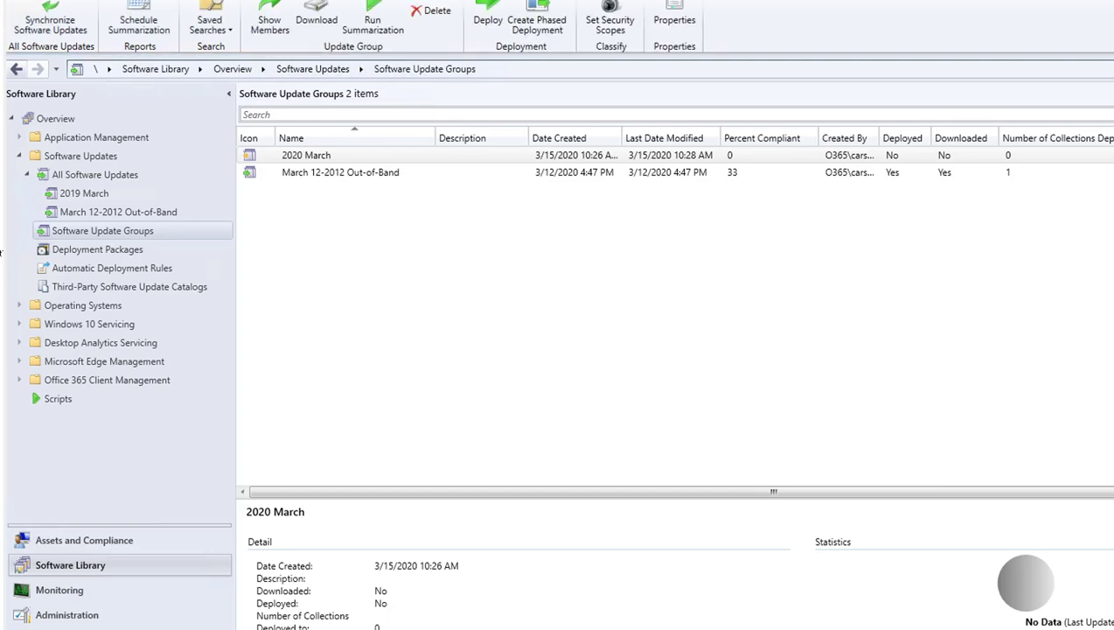
{"action": "mouse_move", "coordinate": [215, 628]}
{"action": "left_click", "coordinate": [300, 612]}
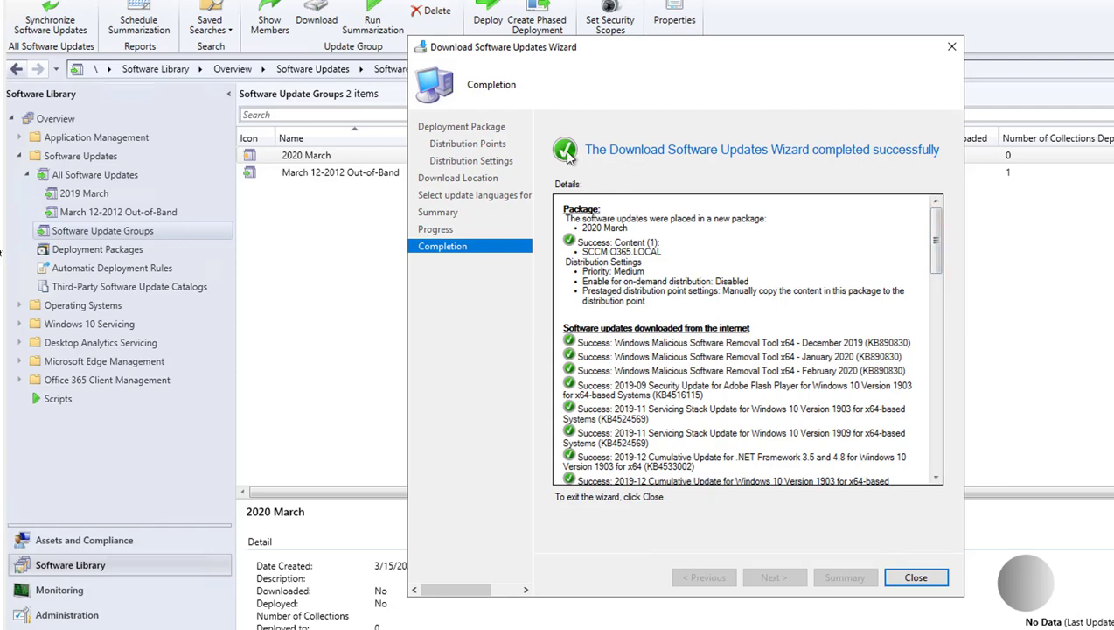
{"action": "left_click_drag", "start_coordinate": [939, 273], "coordinate": [934, 497]}
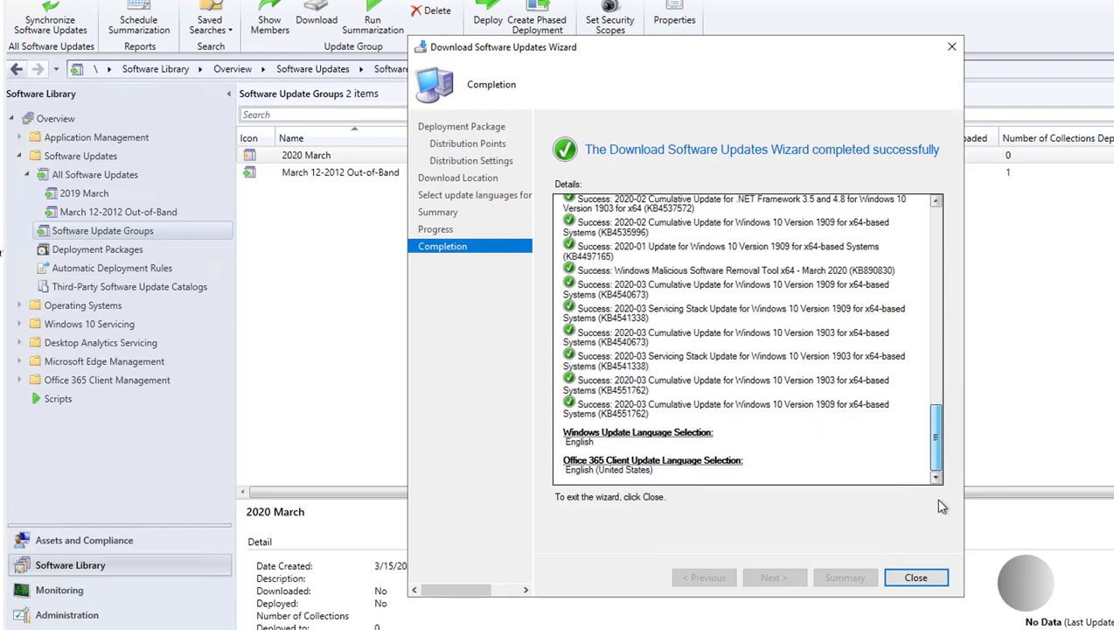
{"action": "left_click", "coordinate": [915, 579]}
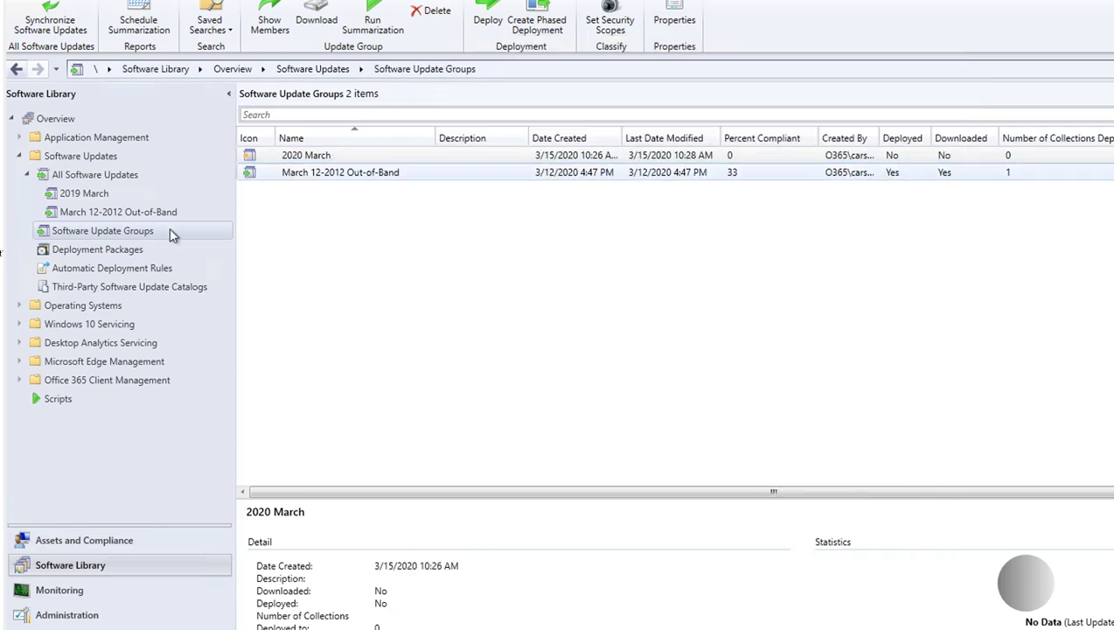
Show the members of the 2020 March software update group and check each update's downloaded and deployed status
{"action": "left_click", "coordinate": [338, 157]}
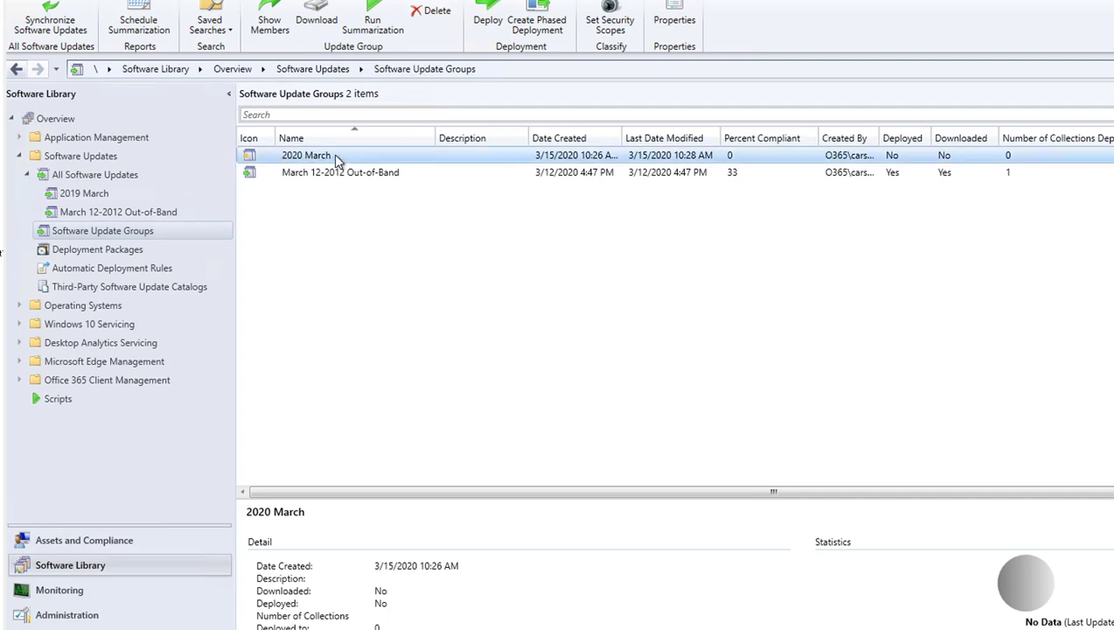
{"action": "right_click", "coordinate": [337, 159]}
{"action": "left_click", "coordinate": [385, 168]}
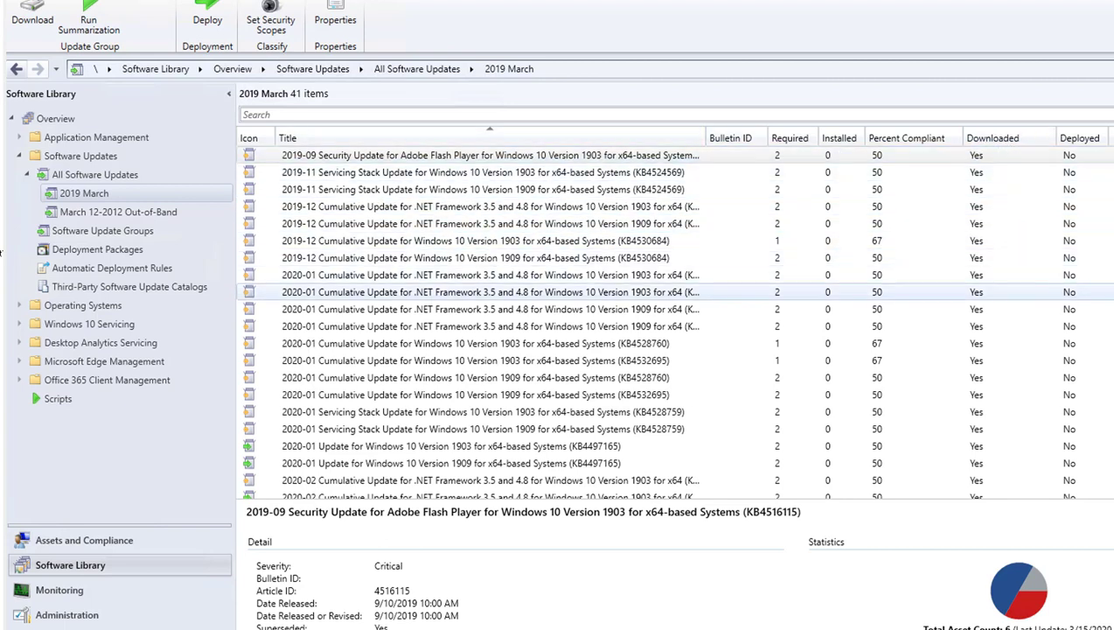
{"action": "scroll", "coordinate": [472, 241], "scroll_direction": "down", "scroll_amount": 4}
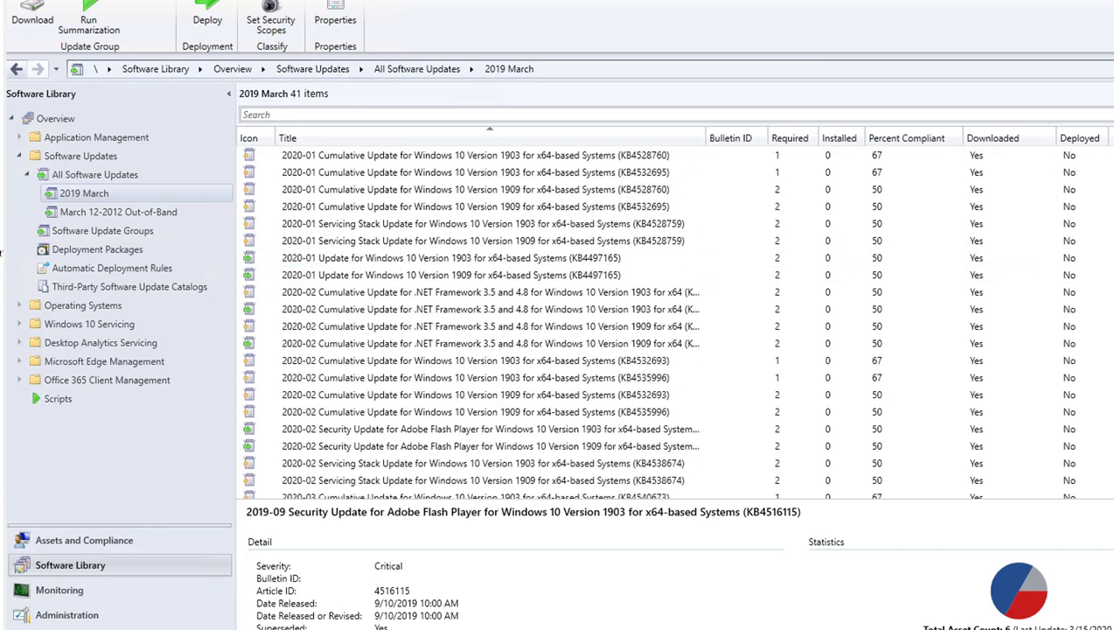
{"action": "scroll", "coordinate": [472, 315], "scroll_direction": "down", "scroll_amount": 3}
{"action": "scroll", "coordinate": [673, 314], "scroll_direction": "up", "scroll_amount": 7}
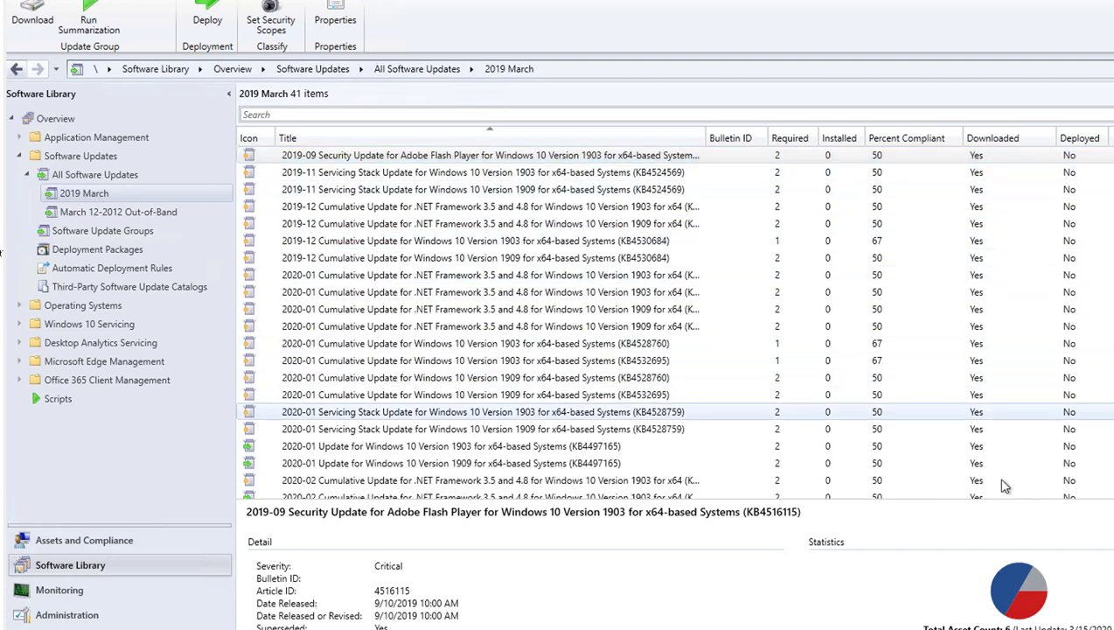
{"action": "scroll", "coordinate": [1100, 182], "scroll_direction": "down", "scroll_amount": 1}
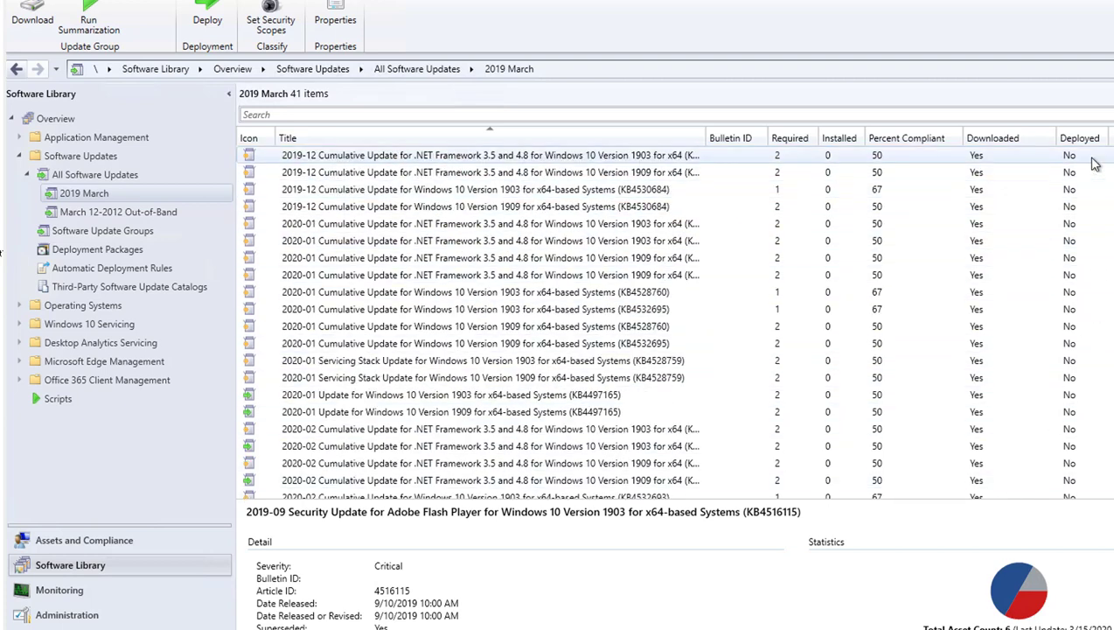
{"action": "scroll", "coordinate": [1095, 165], "scroll_direction": "down", "scroll_amount": 6}
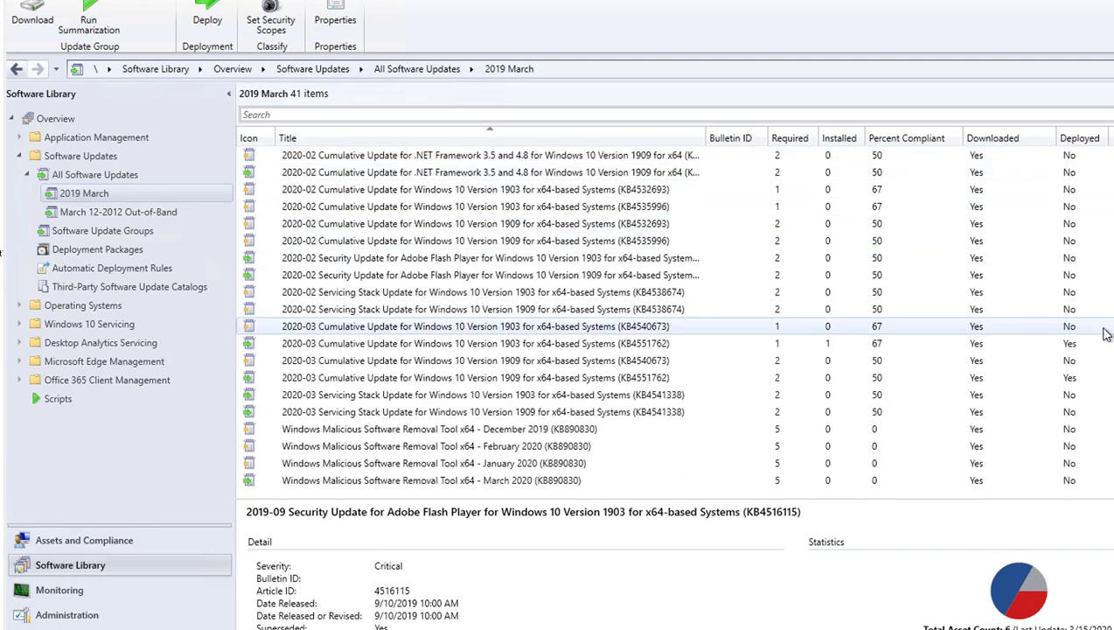
{"action": "scroll", "coordinate": [1095, 292], "scroll_direction": "up", "scroll_amount": 4}
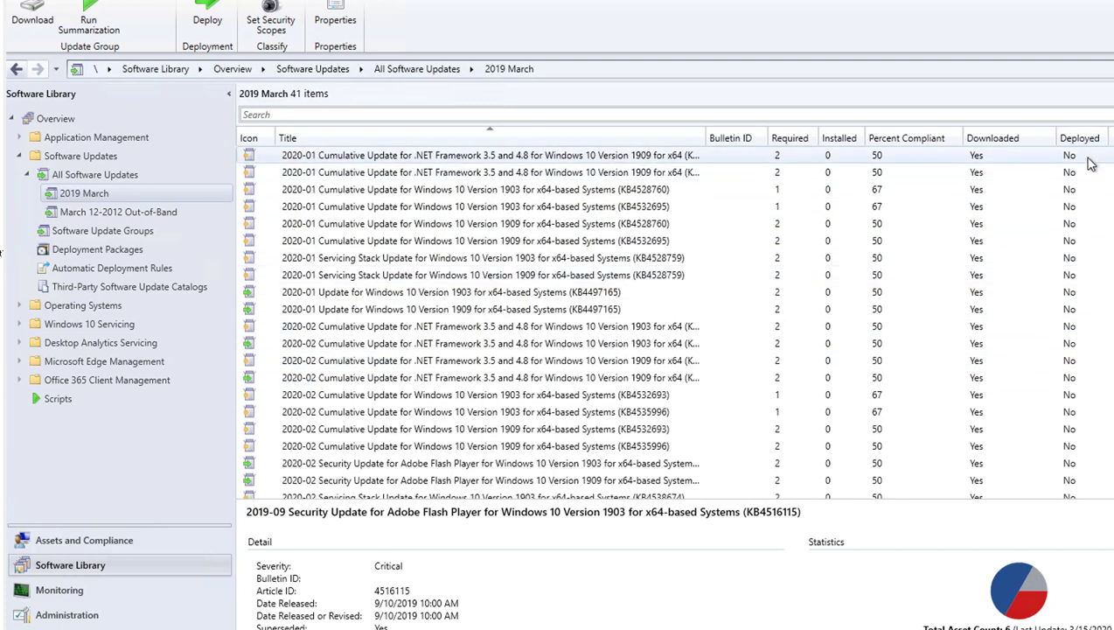
{"action": "scroll", "coordinate": [1090, 163], "scroll_direction": "up", "scroll_amount": 3}
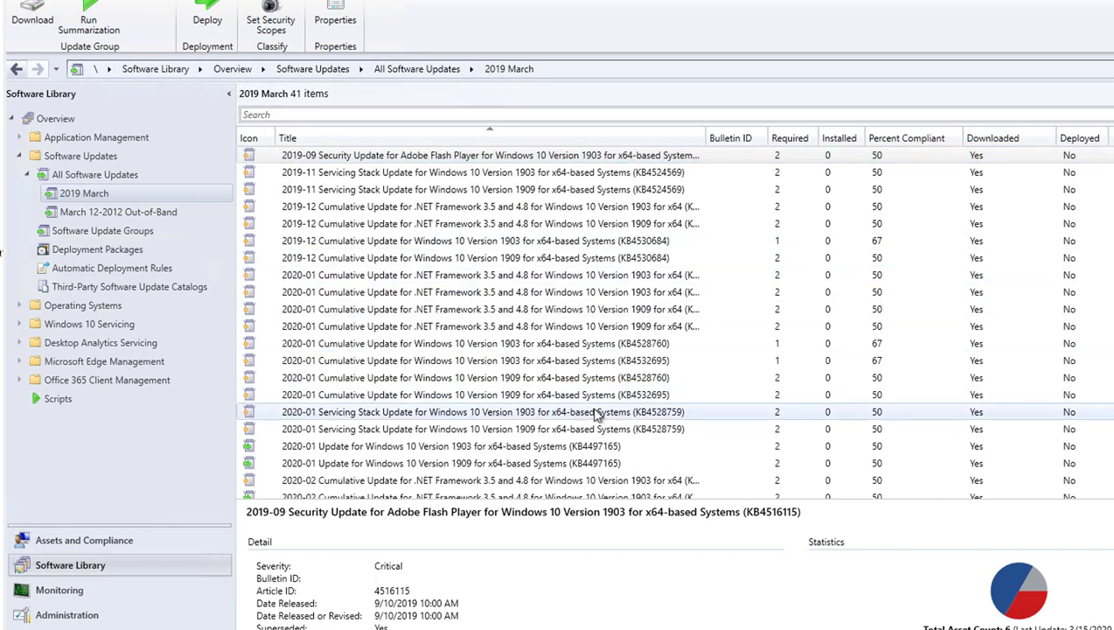
Start a deployment of the 2020 March software update group and name it "2020 March - IT"
{"action": "left_click", "coordinate": [133, 233]}
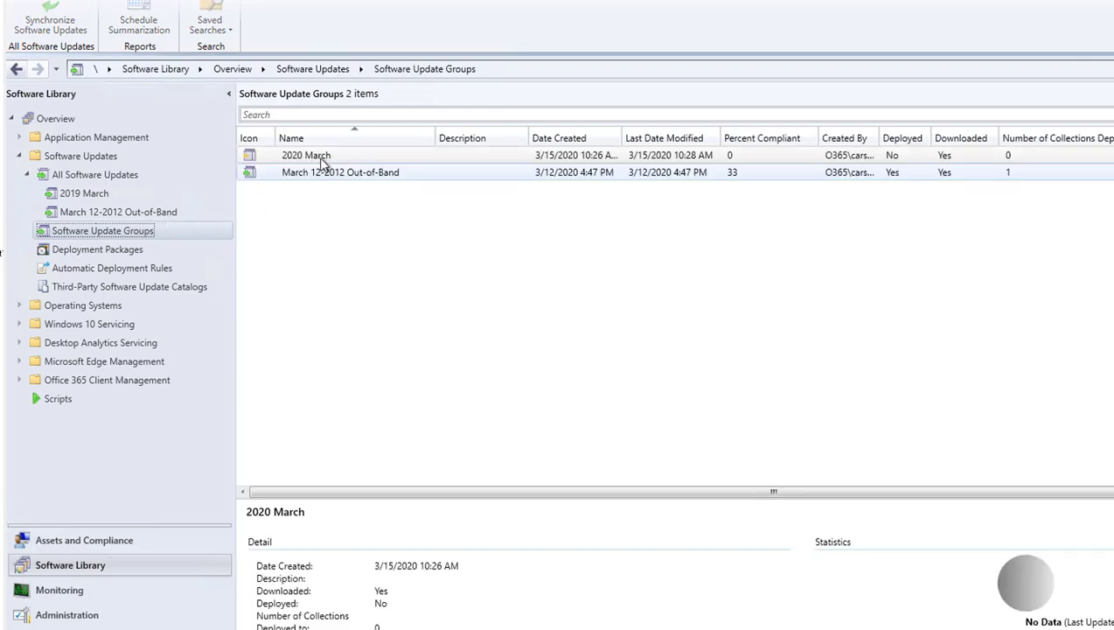
{"action": "left_click", "coordinate": [324, 164]}
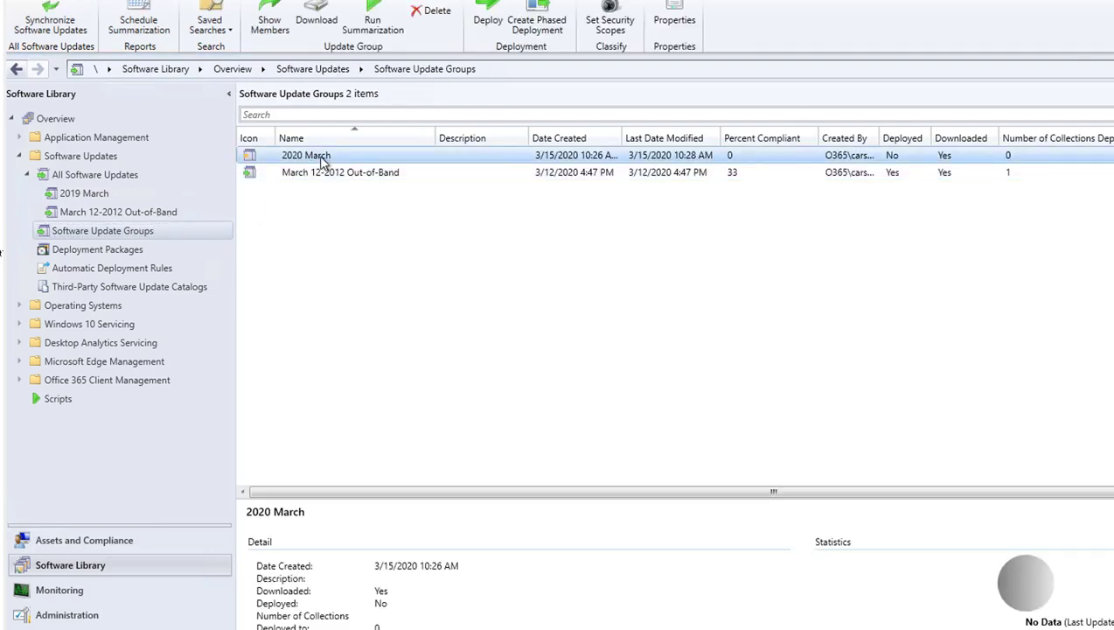
{"action": "right_click", "coordinate": [319, 158]}
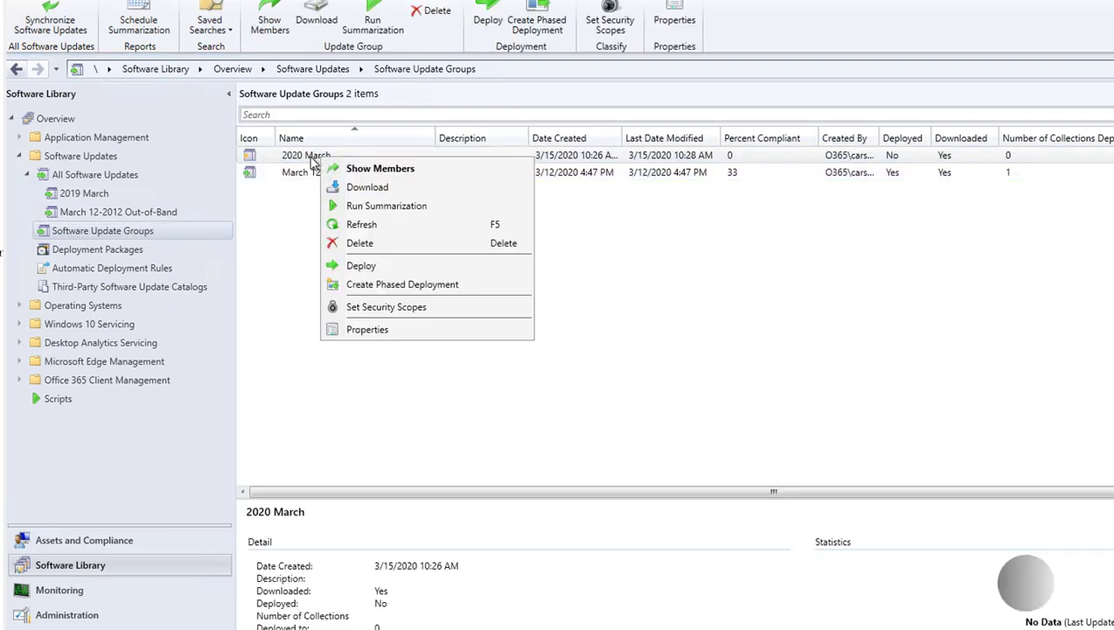
{"action": "left_click", "coordinate": [377, 271]}
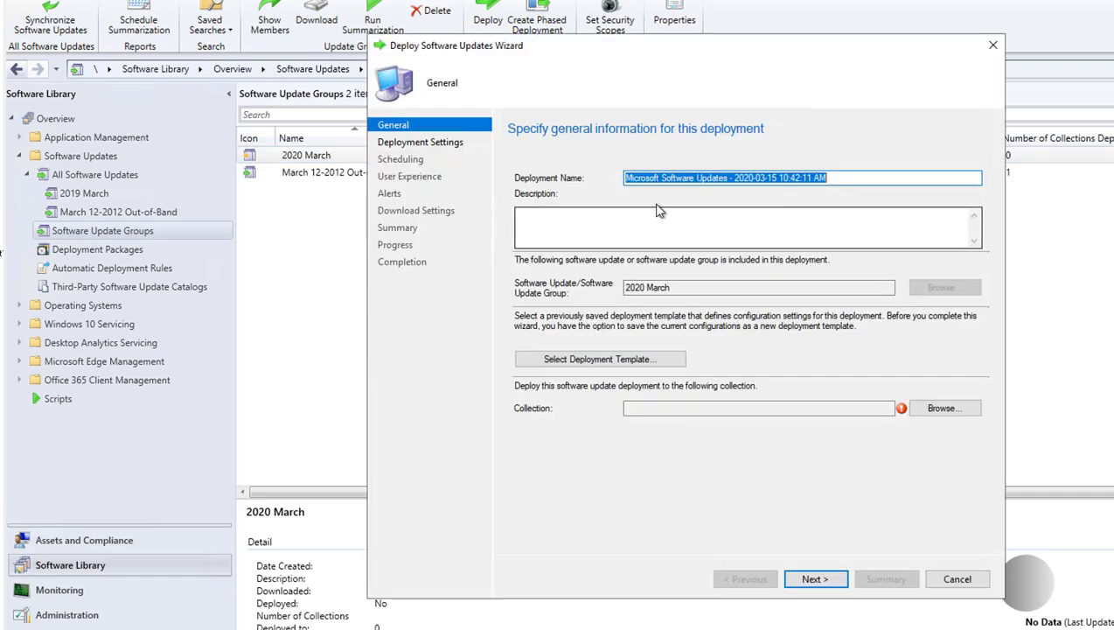
{"action": "left_click_drag", "start_coordinate": [691, 288], "coordinate": [101, 262]}
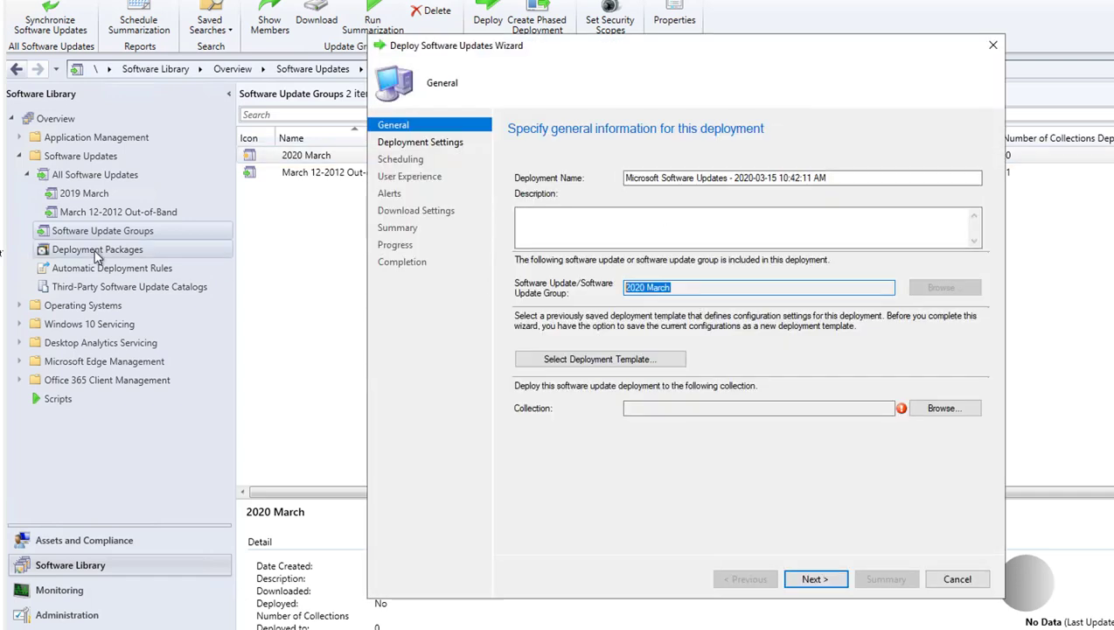
{"action": "key", "text": "ctrl+c"}
{"action": "triple_click", "coordinate": [839, 177]}
{"action": "key", "text": "ctrl+v"}
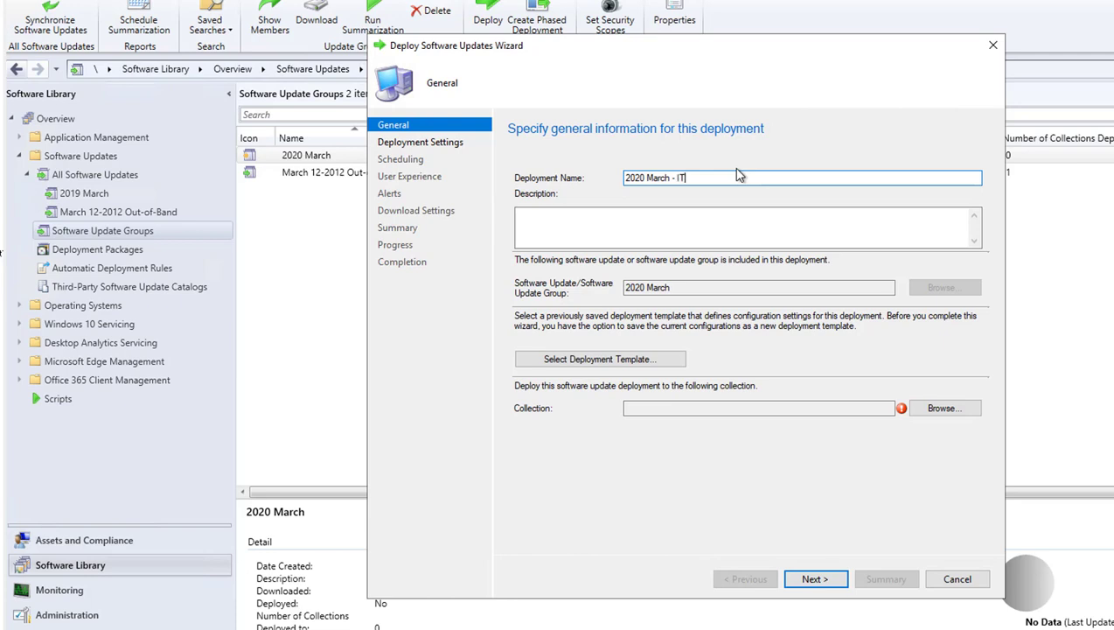
Set the deployment's target to the Pilot - IT Departs device collection from the Patch Deployment folder
{"action": "left_click", "coordinate": [943, 408]}
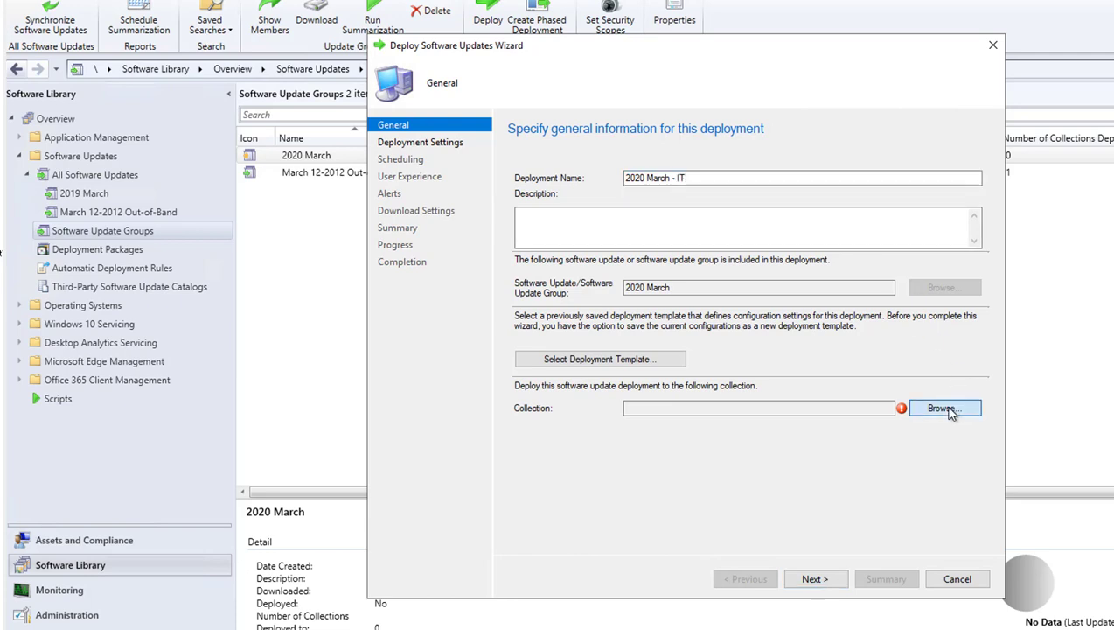
{"action": "left_click", "coordinate": [511, 211]}
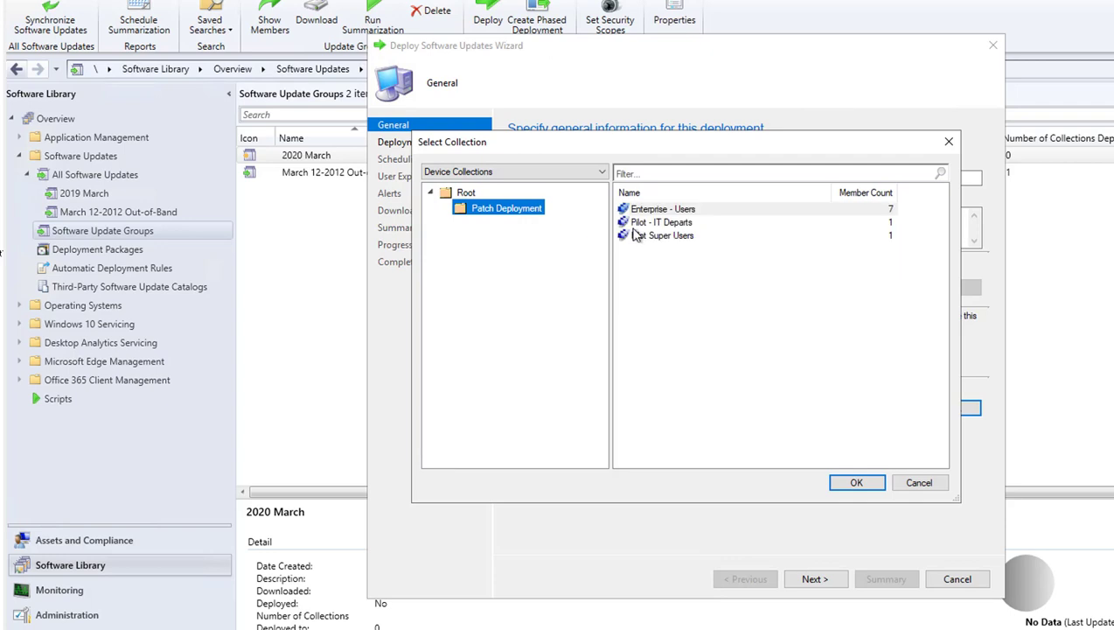
{"action": "double_click", "coordinate": [662, 222]}
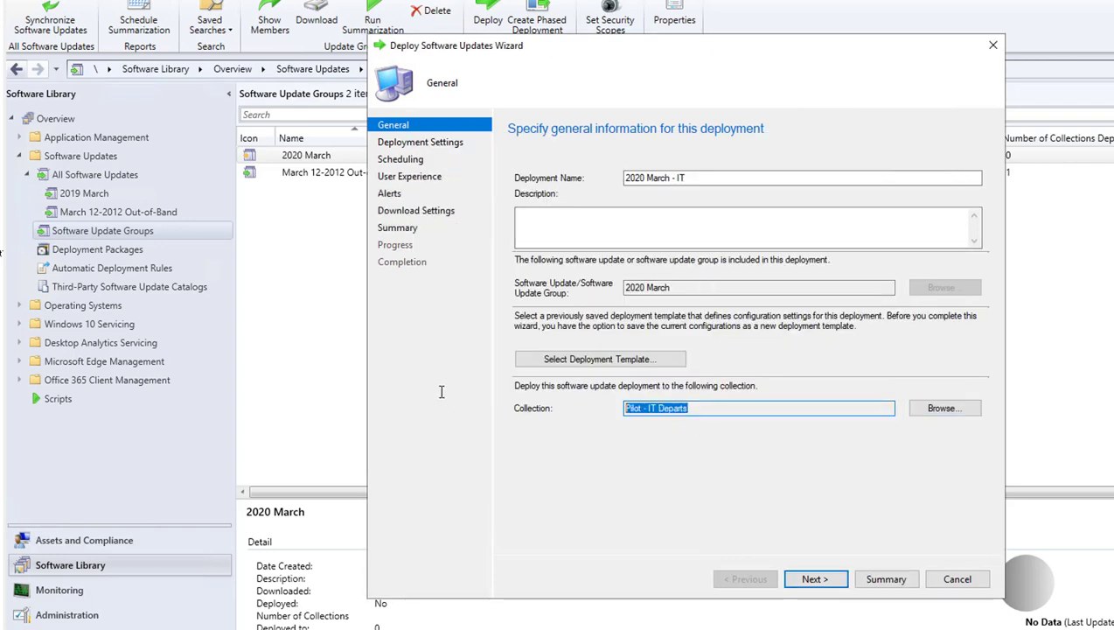
Rename the deployment "2020 March - Pilot - IT Departs", leave its description empty, and continue to the deployment settings
{"action": "double_click", "coordinate": [681, 177]}
{"action": "key", "text": "ctrl+v"}
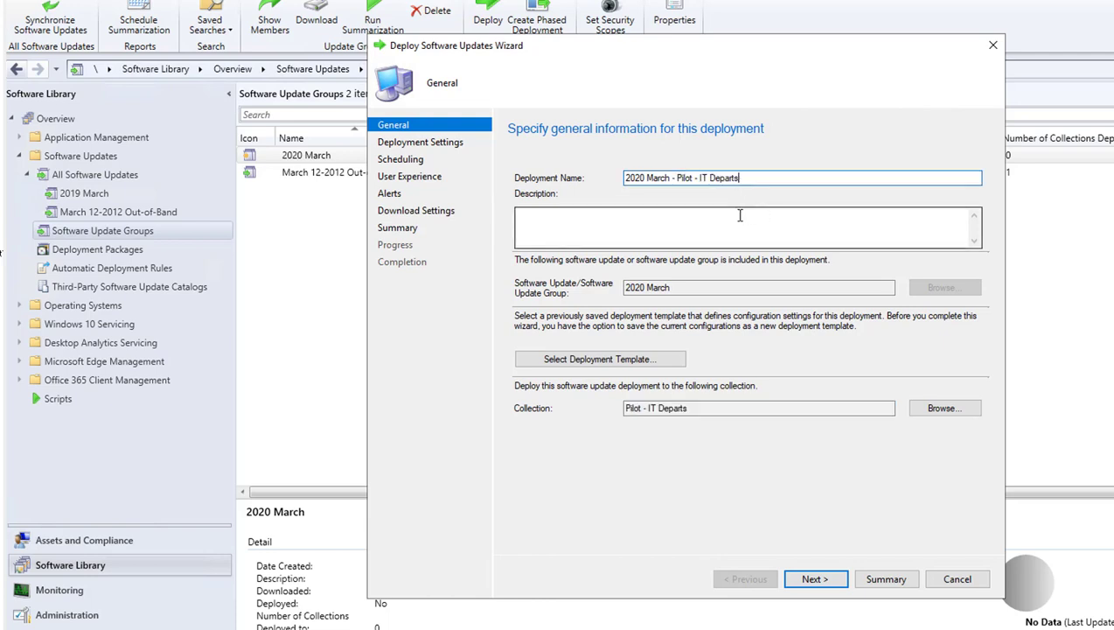
{"action": "left_click", "coordinate": [579, 225]}
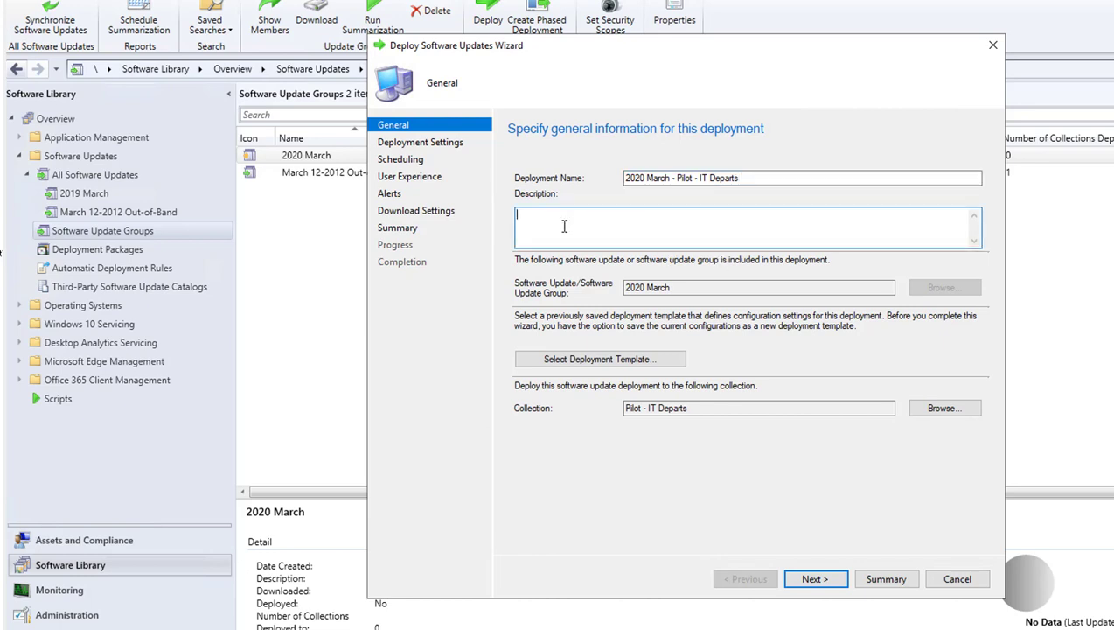
{"action": "left_click", "coordinate": [802, 583]}
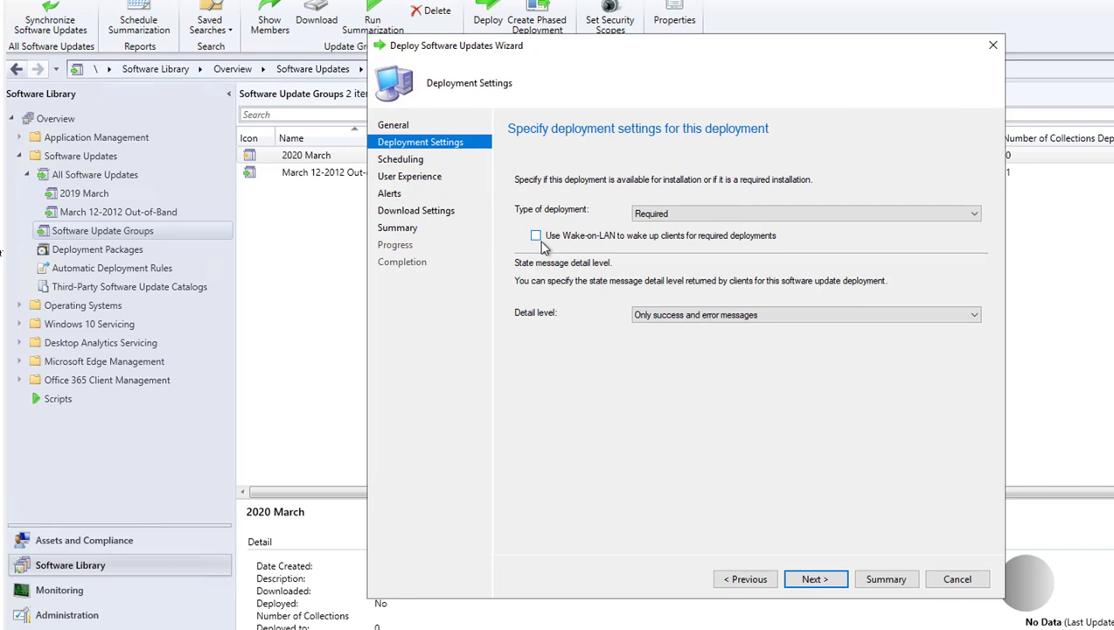
Keep the state message detail level at Only success and error messages and continue to the scheduling settings
{"action": "left_click", "coordinate": [661, 324]}
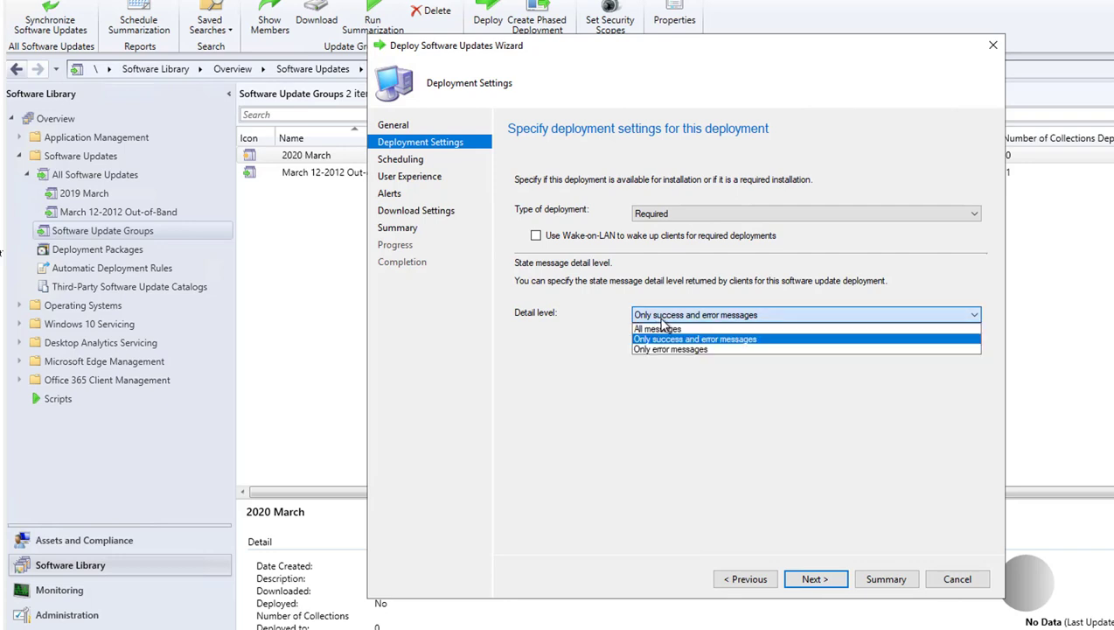
{"action": "left_click", "coordinate": [735, 342]}
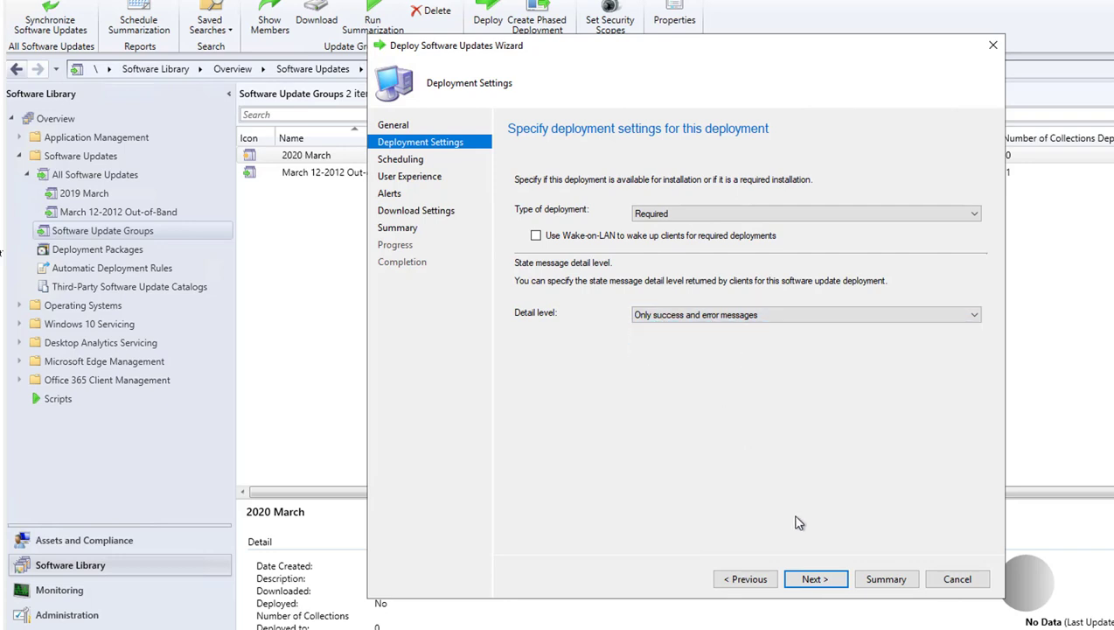
{"action": "left_click", "coordinate": [816, 580]}
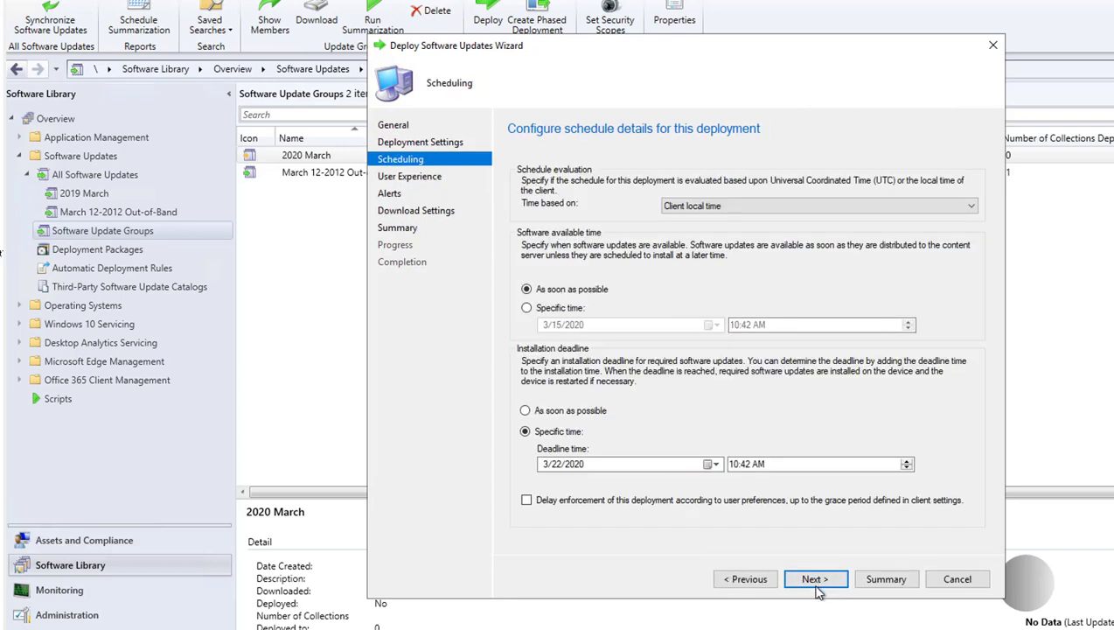
Check the time basis choices for the schedule evaluation and keep Client local time
{"action": "left_click", "coordinate": [691, 210]}
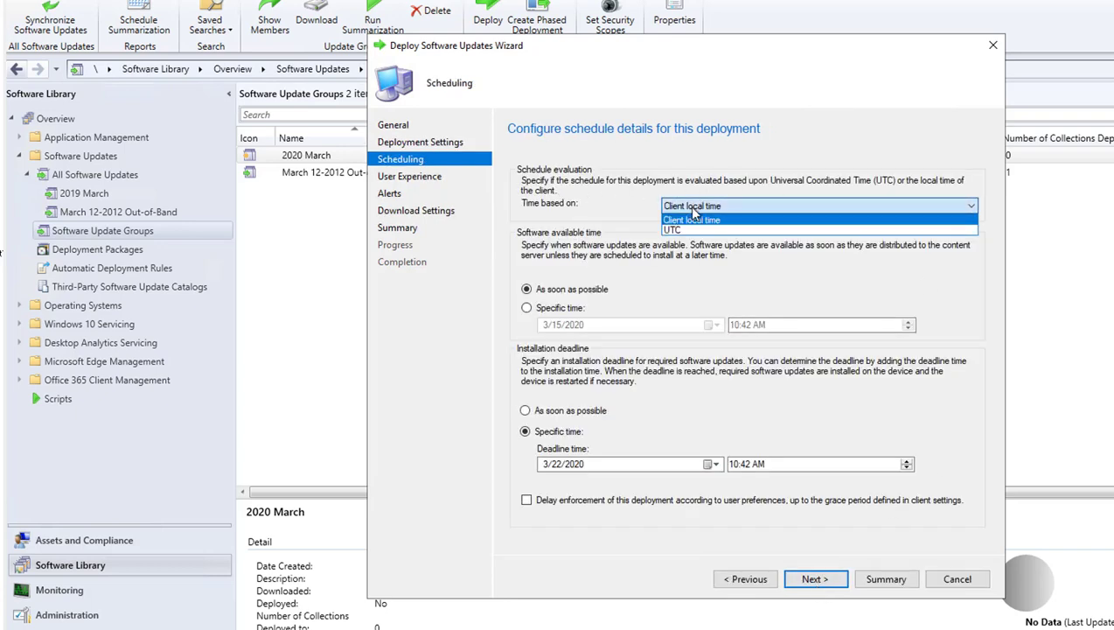
{"action": "left_click", "coordinate": [691, 209]}
{"action": "left_click", "coordinate": [690, 209]}
{"action": "left_click", "coordinate": [667, 207]}
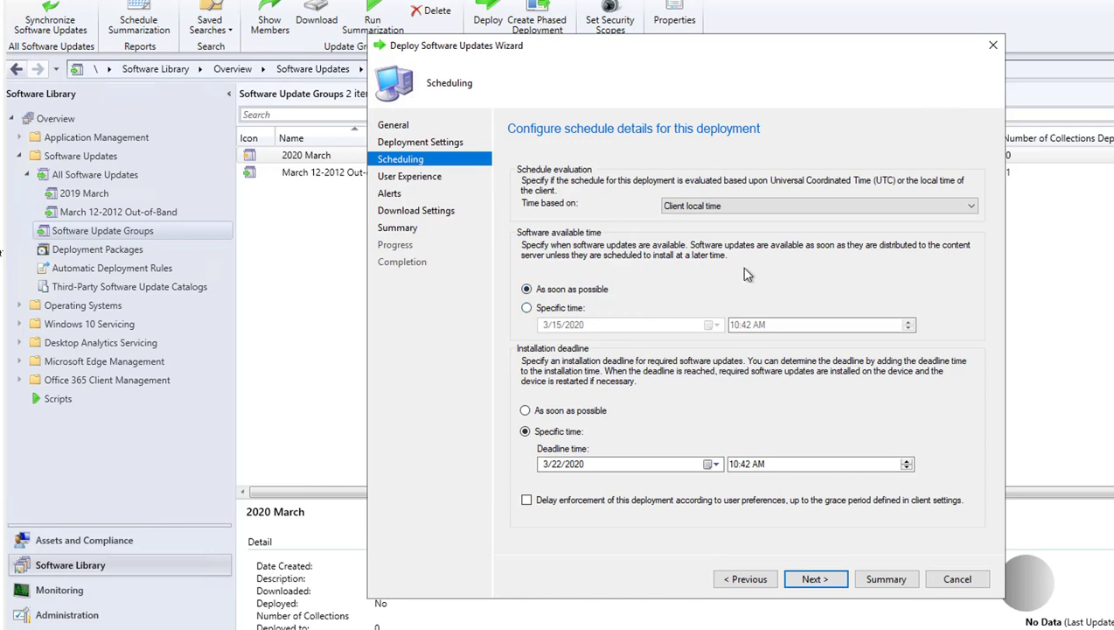
Set both the software available time and the installation deadline to As soon as possible and continue to the user experience settings
{"action": "left_click", "coordinate": [526, 310]}
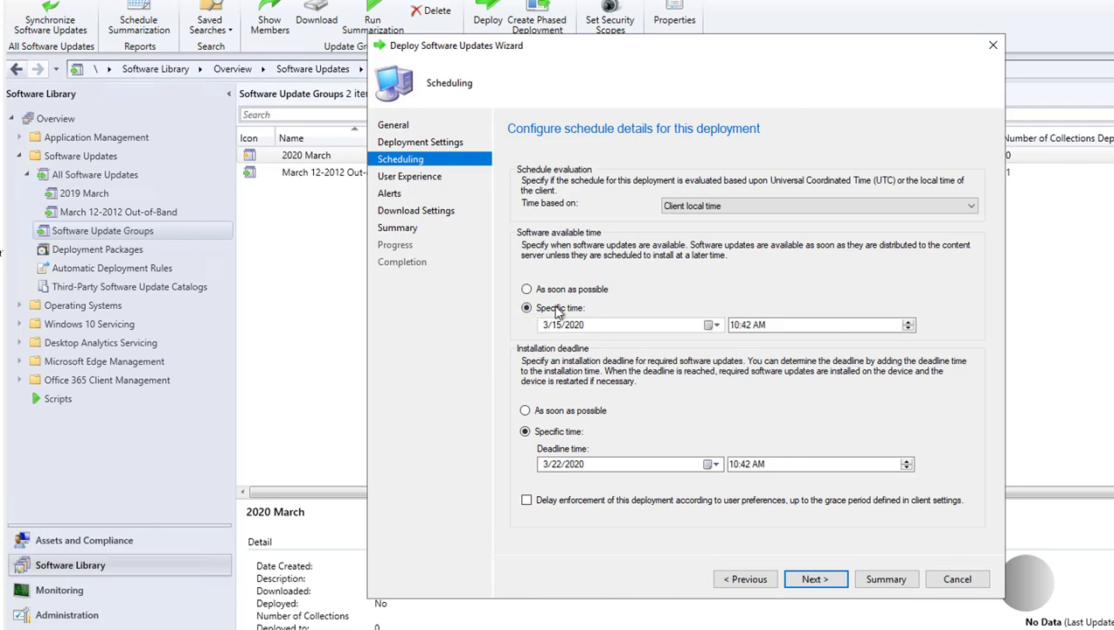
{"action": "left_click", "coordinate": [527, 291]}
{"action": "left_click", "coordinate": [526, 412]}
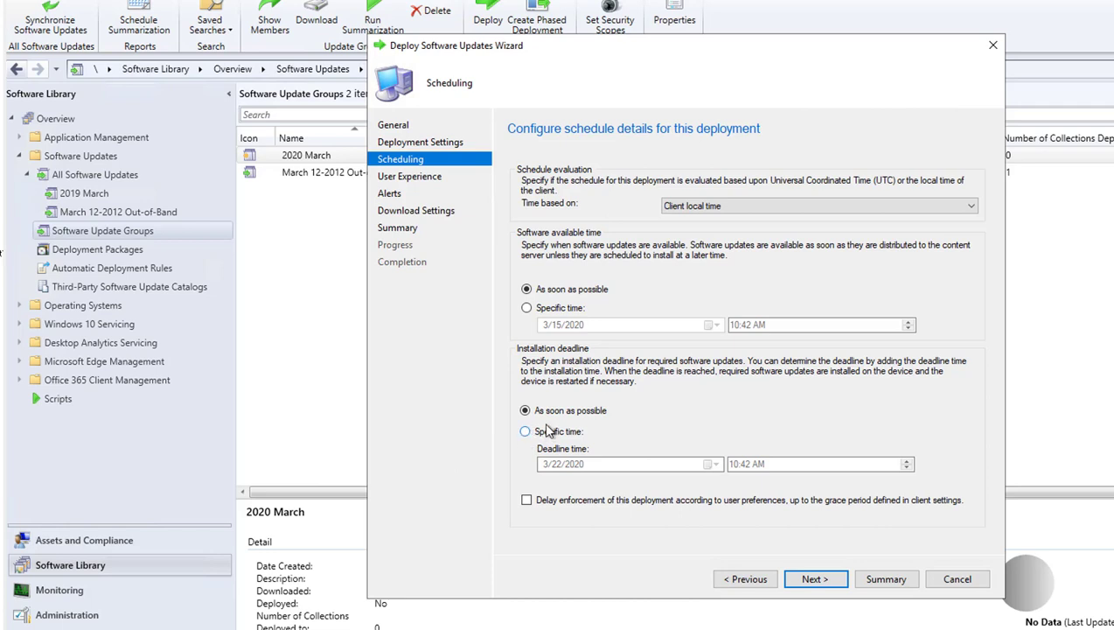
{"action": "left_click", "coordinate": [540, 434]}
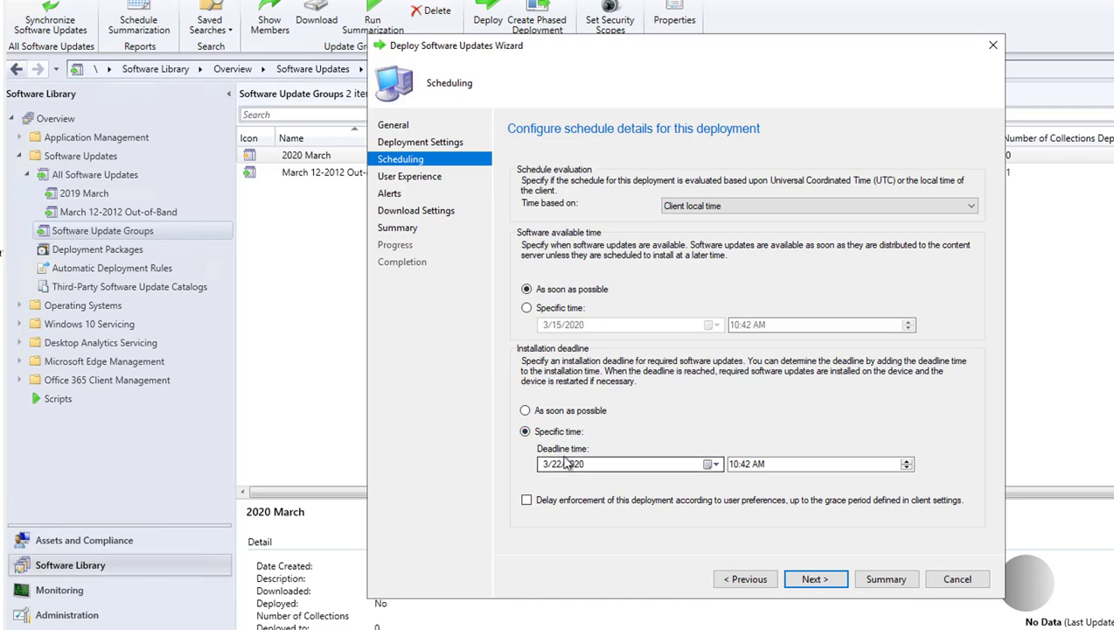
{"action": "left_click", "coordinate": [537, 414]}
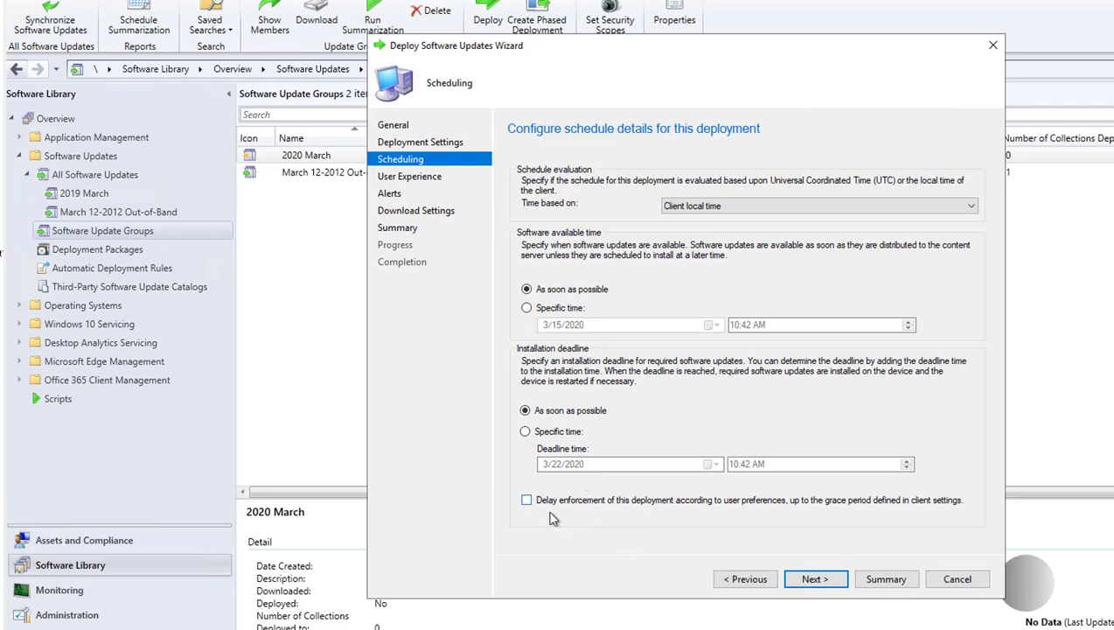
{"action": "left_click", "coordinate": [815, 581]}
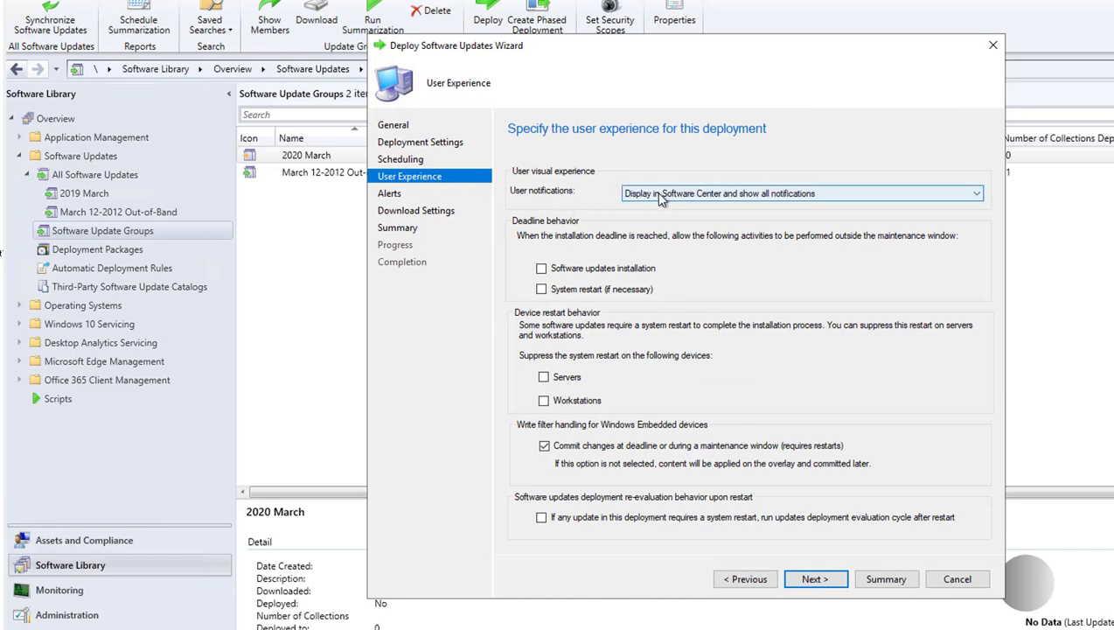
Keep the user notifications at Display in Software Center and show all notifications
{"action": "left_click", "coordinate": [723, 197]}
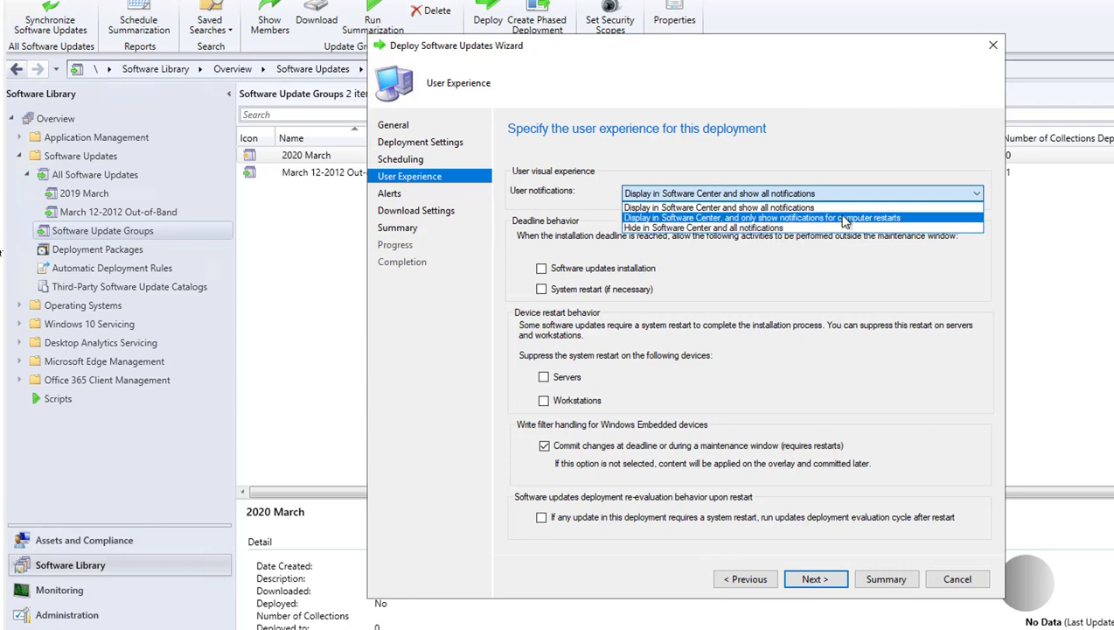
{"action": "left_click", "coordinate": [759, 210]}
{"action": "left_click", "coordinate": [757, 197]}
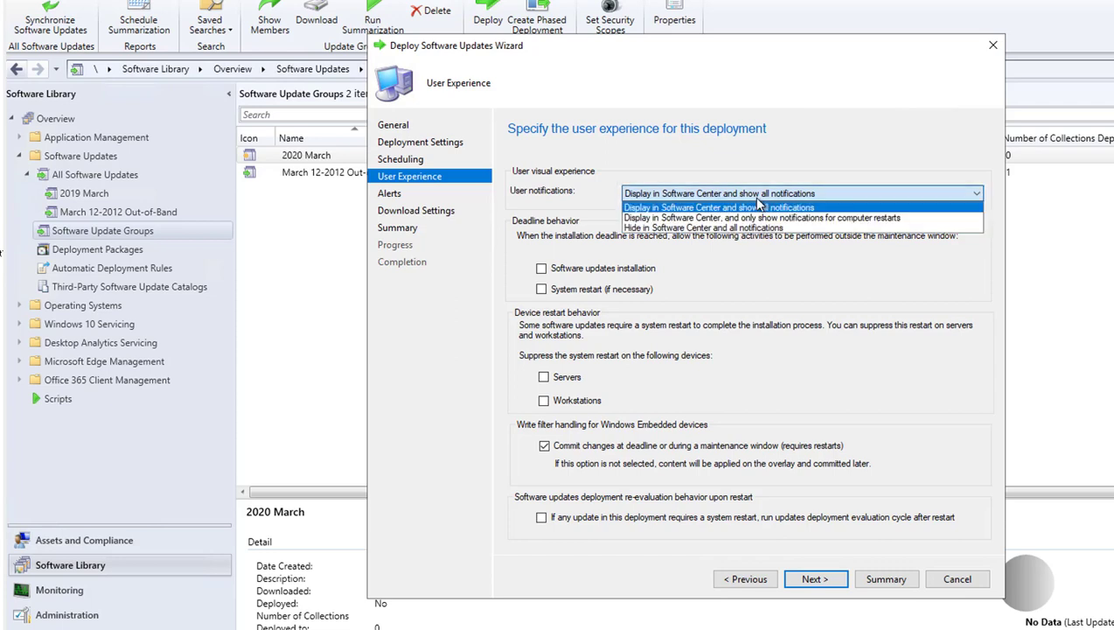
{"action": "left_click", "coordinate": [705, 208]}
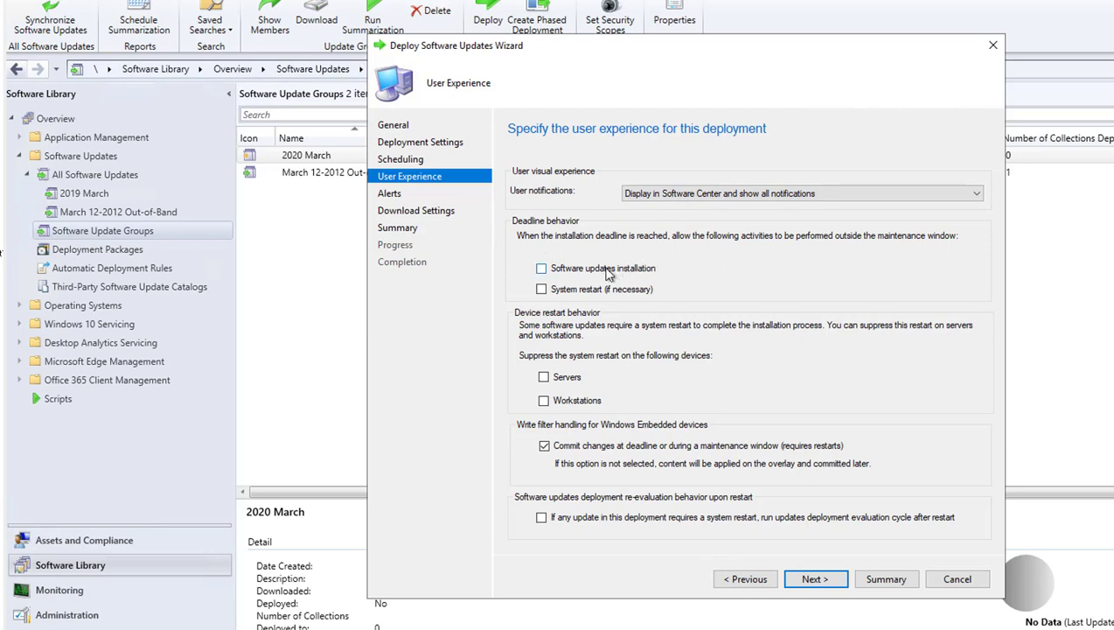
Configure the deadline behavior, server restart suppression and post-restart re-evaluation options, and continue to the alert settings
{"action": "left_click", "coordinate": [541, 268]}
{"action": "left_click", "coordinate": [542, 288]}
{"action": "left_click", "coordinate": [542, 269]}
{"action": "left_click", "coordinate": [543, 379]}
{"action": "left_click", "coordinate": [542, 518]}
{"action": "left_click", "coordinate": [814, 579]}
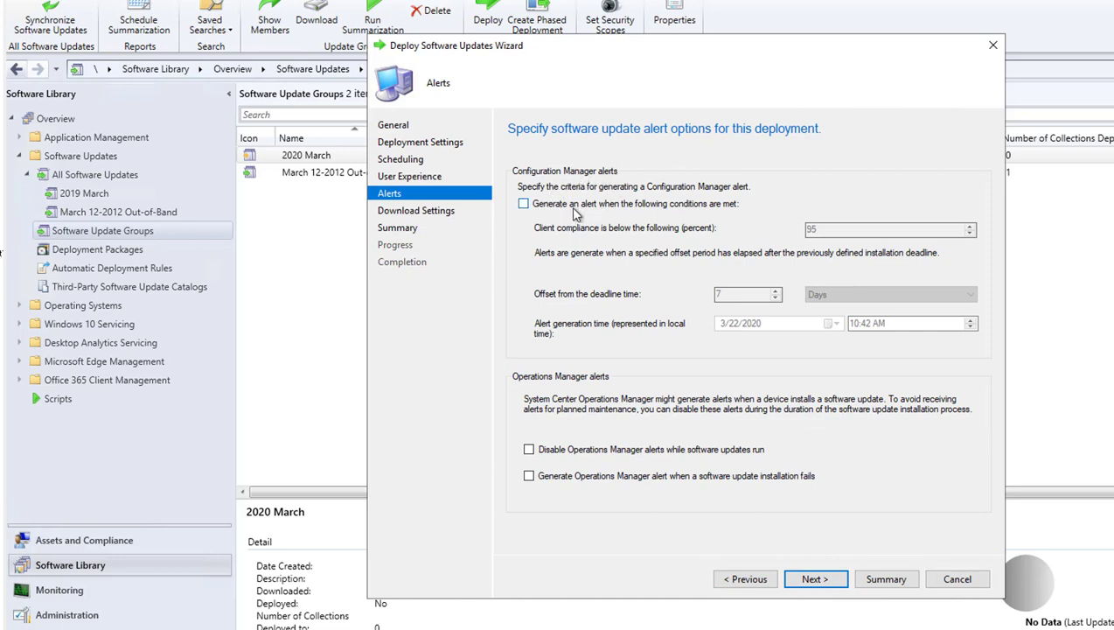
Leave the Configuration Manager client compliance alert disabled and continue to the download settings
{"action": "left_click", "coordinate": [524, 205]}
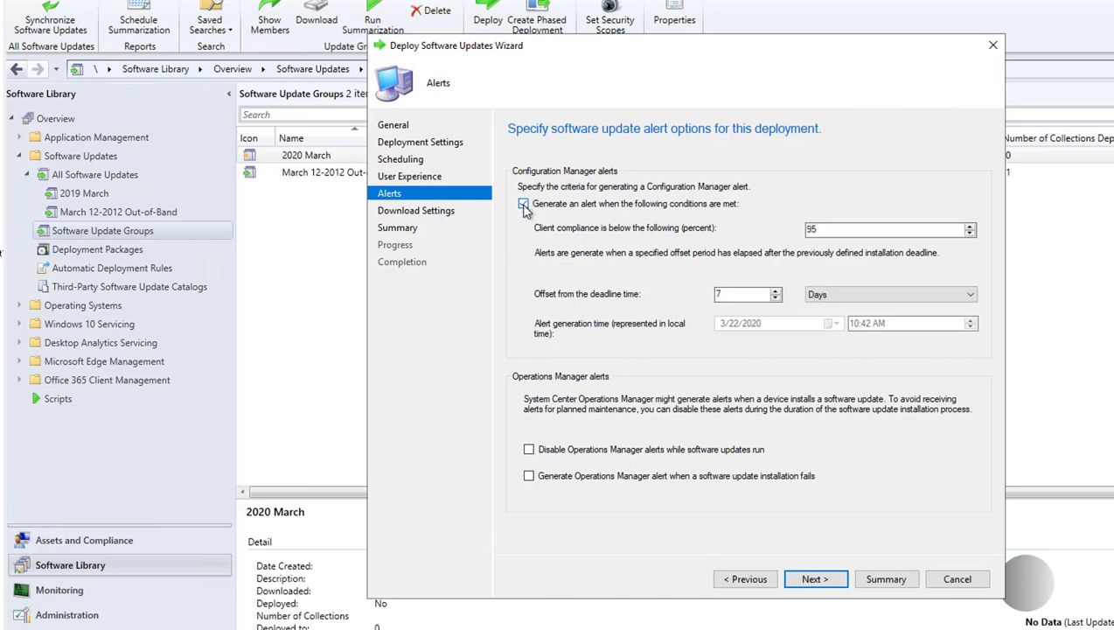
{"action": "left_click", "coordinate": [524, 204]}
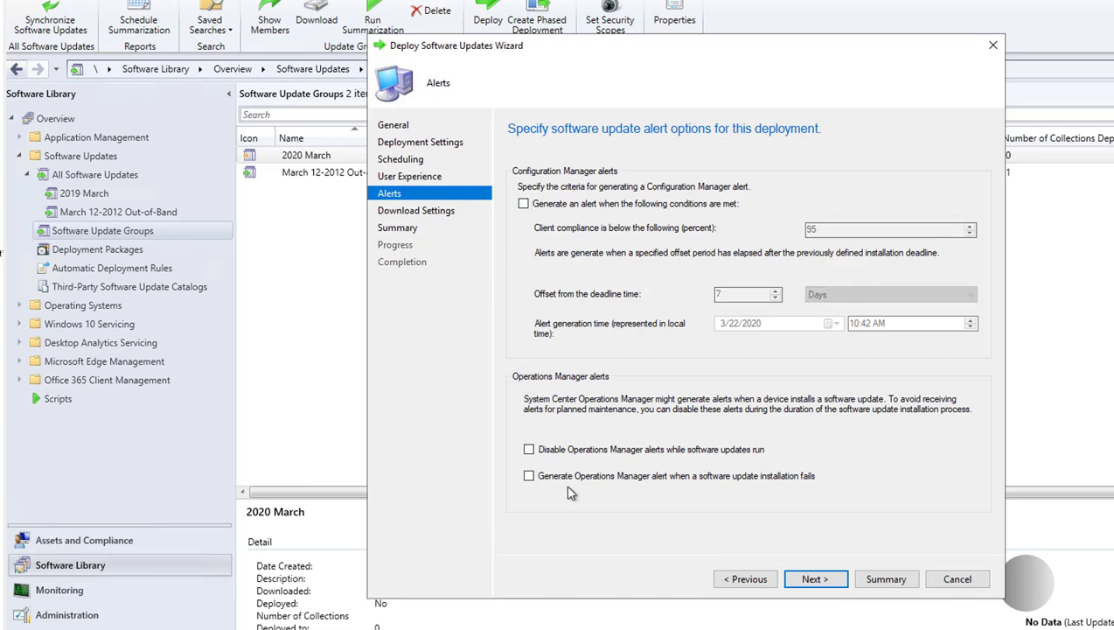
{"action": "left_click", "coordinate": [831, 580]}
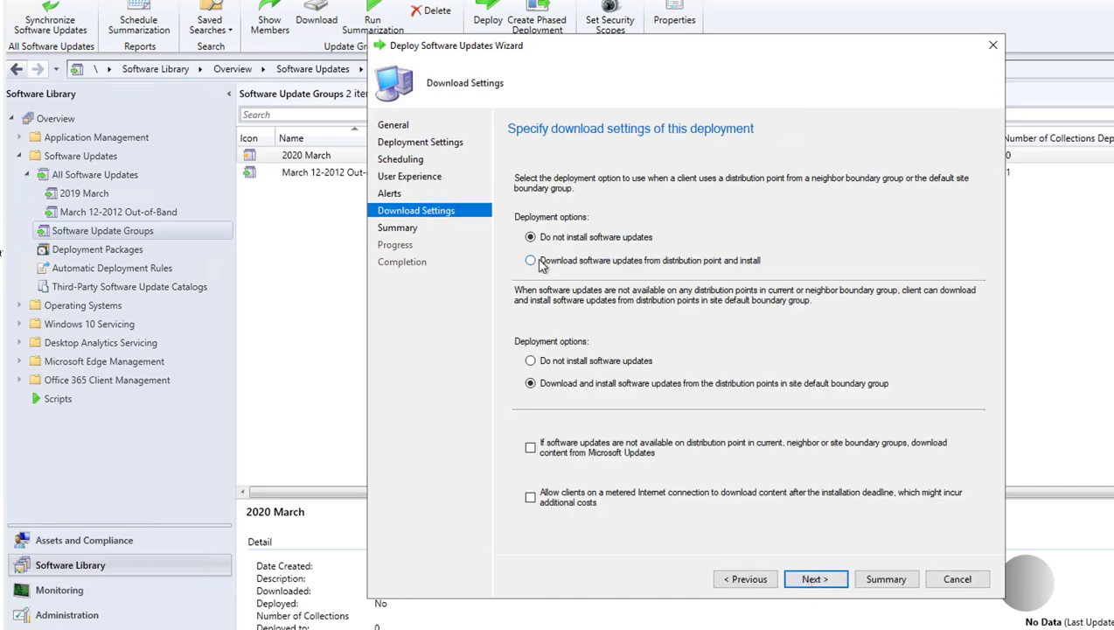
Allow update downloads from neighbor distribution points, from Microsoft Updates as a fallback, and over metered connections after the deadline
{"action": "left_click", "coordinate": [657, 264]}
{"action": "left_click", "coordinate": [531, 449]}
{"action": "left_click", "coordinate": [531, 498]}
Create the deployment with the chosen settings, review the targeted updates, and close the wizard
{"action": "left_click", "coordinate": [814, 579]}
{"action": "left_click", "coordinate": [813, 579]}
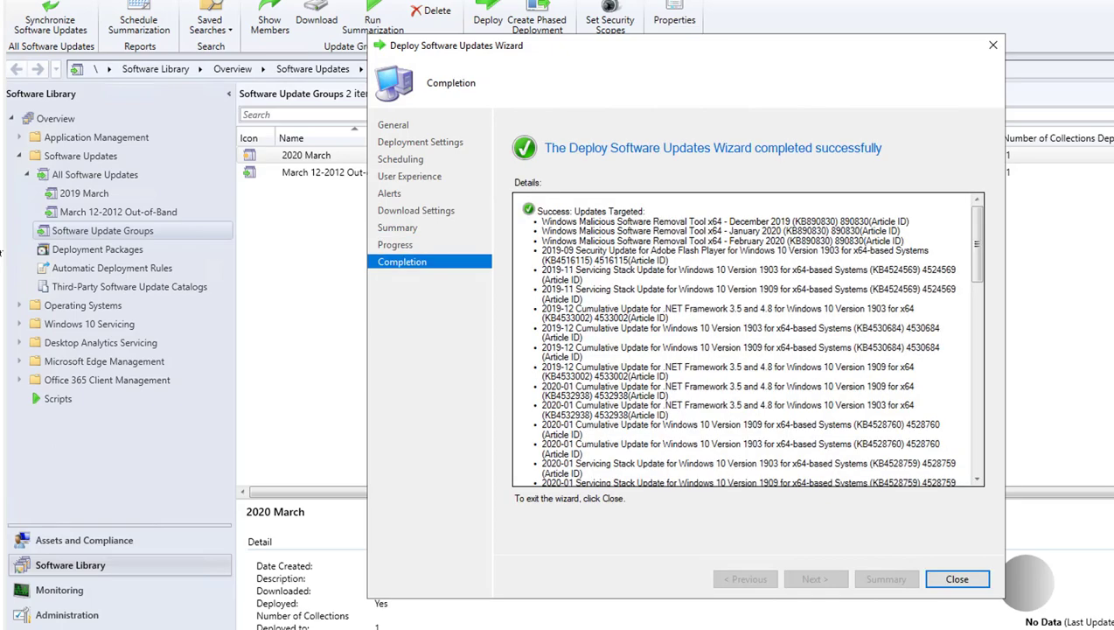
{"action": "scroll", "coordinate": [974, 243], "scroll_direction": "down", "scroll_amount": 1}
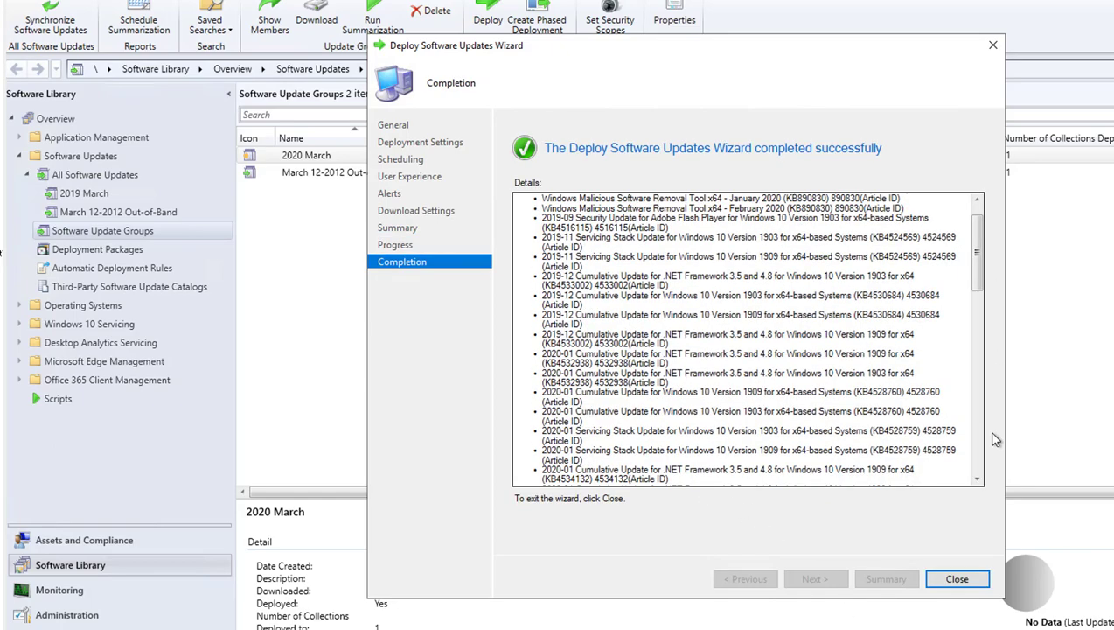
{"action": "left_click", "coordinate": [958, 580]}
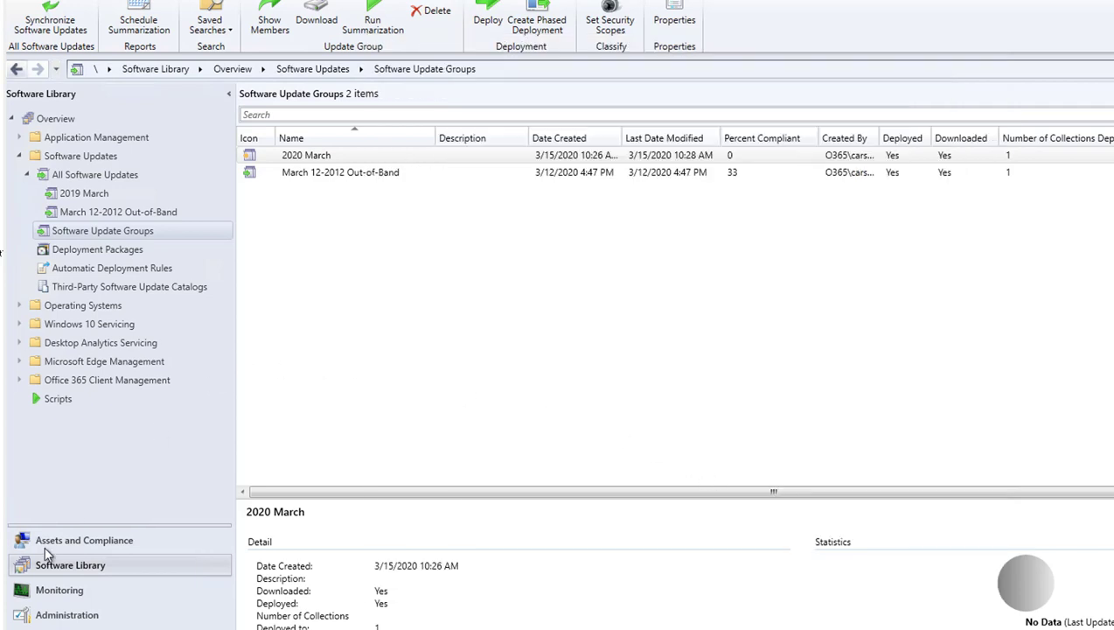
Search the monitored deployments for "202", select the 2020 March deployment, and enlarge its status details
{"action": "left_click", "coordinate": [62, 593]}
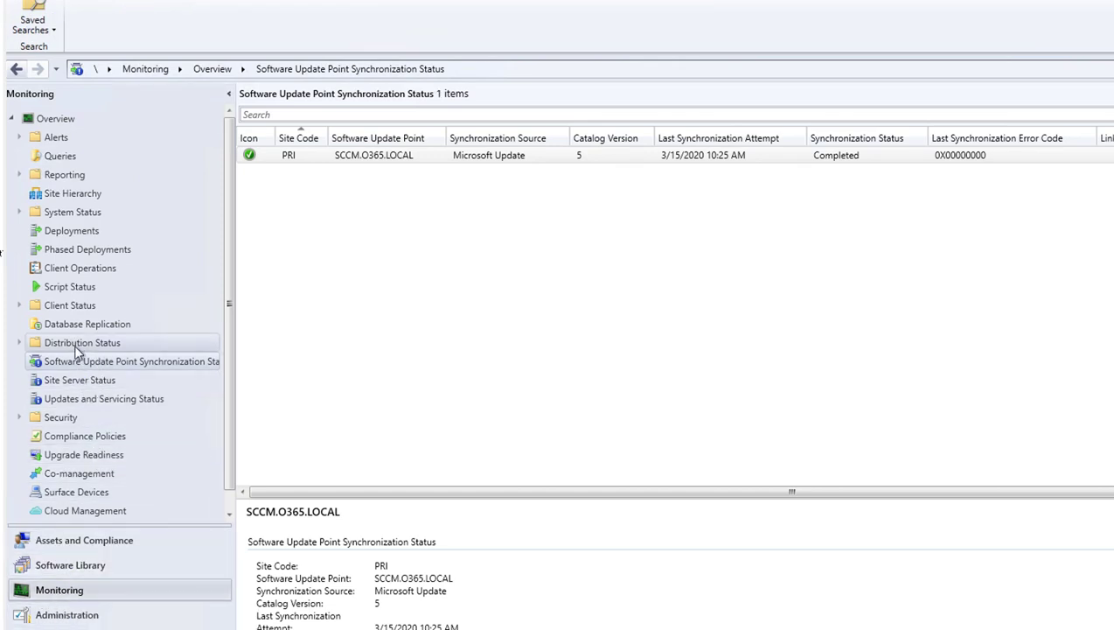
{"action": "left_click", "coordinate": [70, 232]}
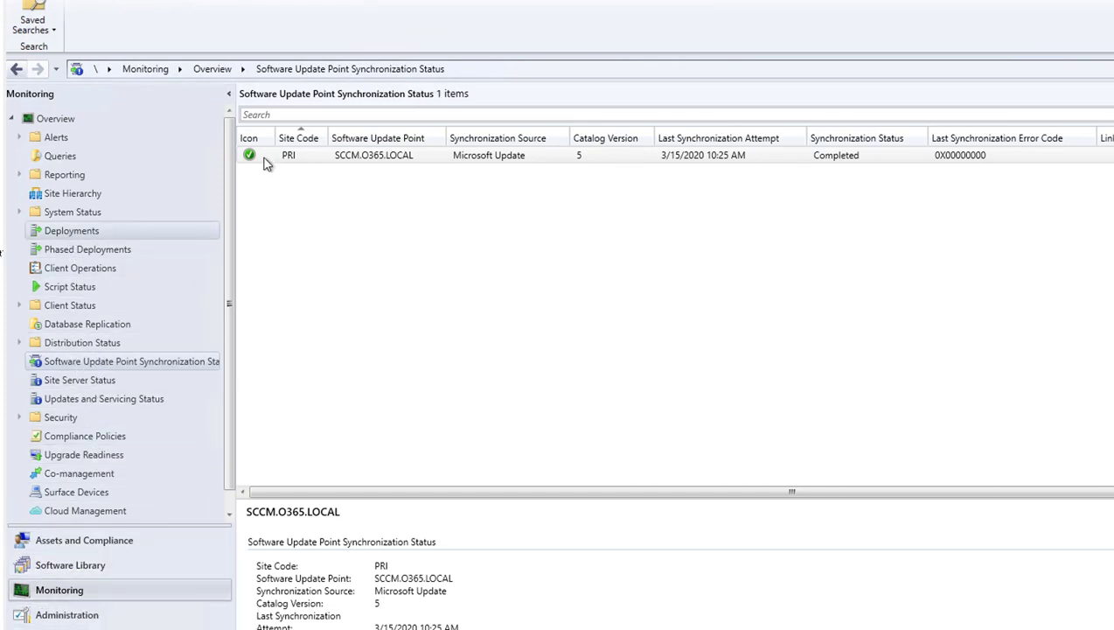
{"action": "left_click", "coordinate": [305, 114]}
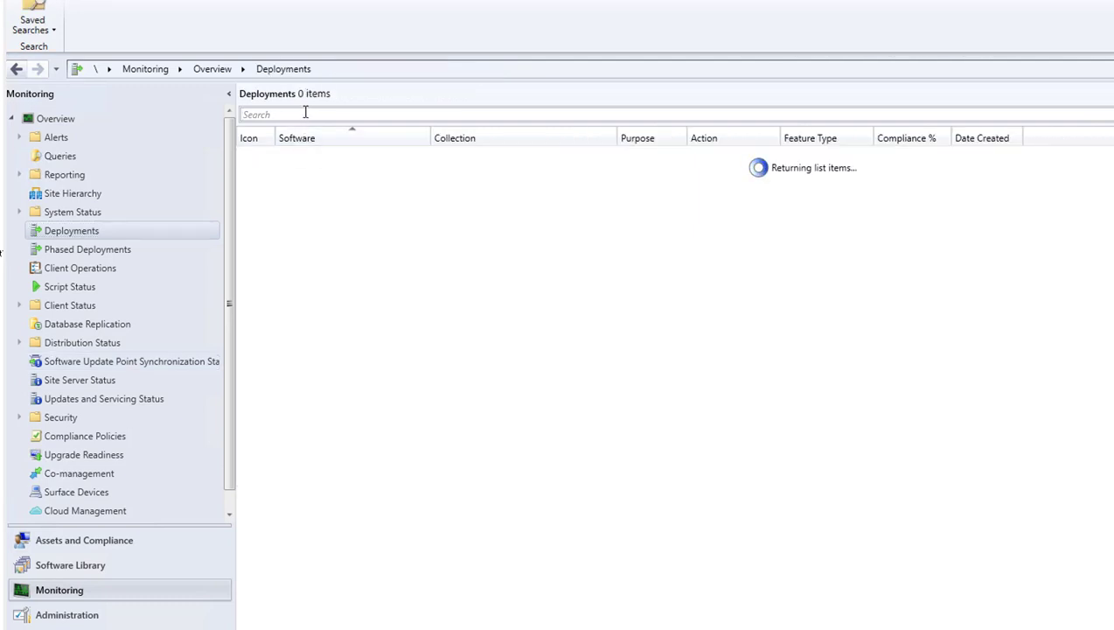
{"action": "type", "text": "202"}
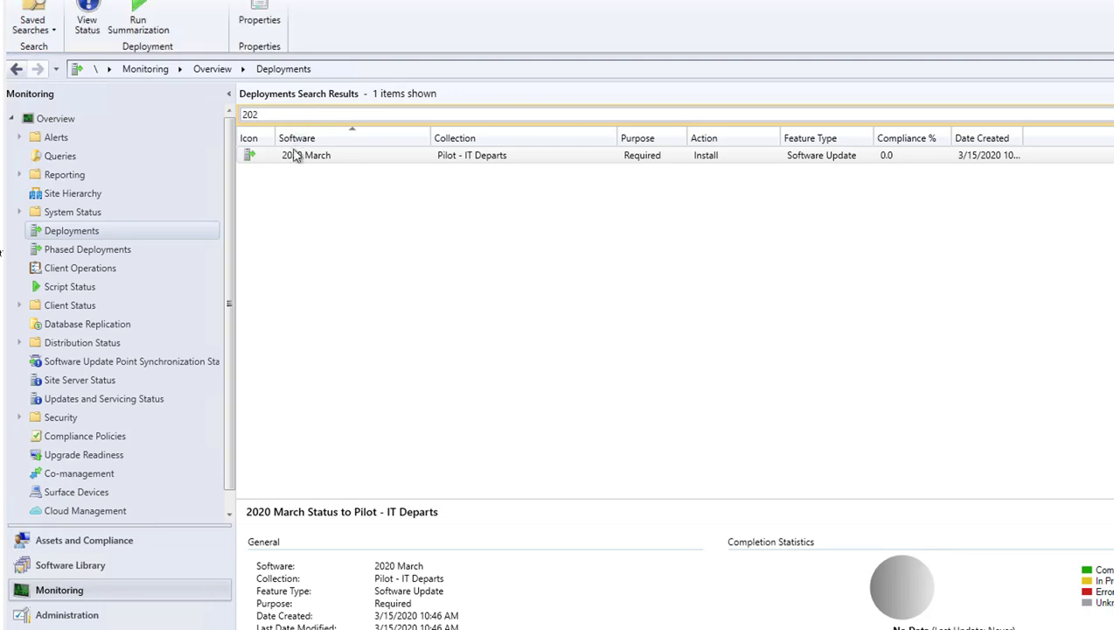
{"action": "left_click", "coordinate": [310, 156]}
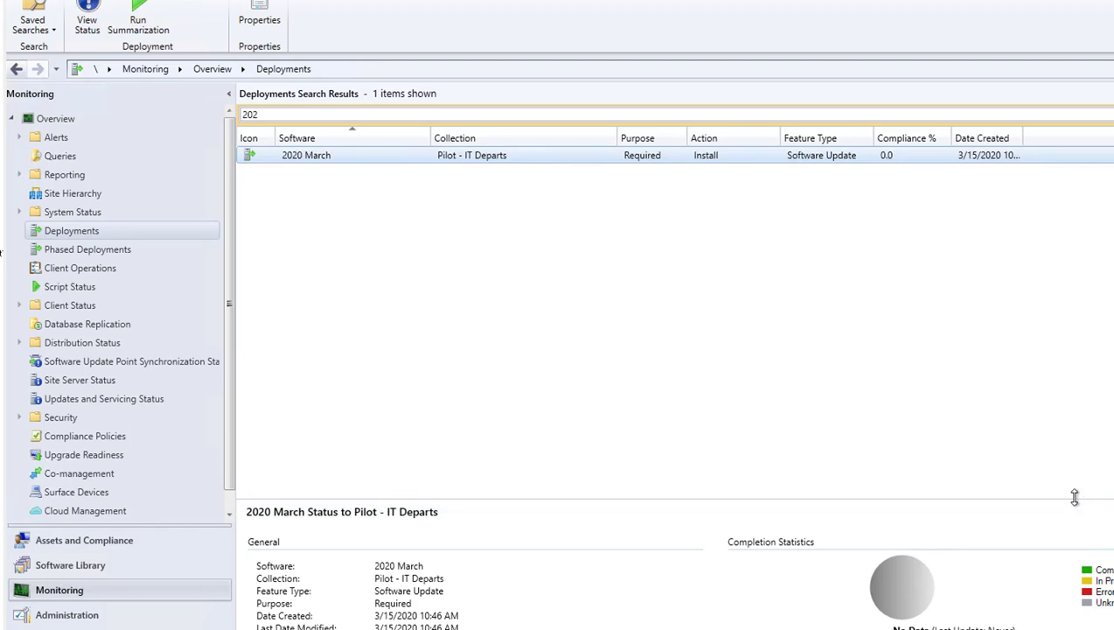
{"action": "left_click_drag", "start_coordinate": [1075, 497], "coordinate": [1047, 282]}
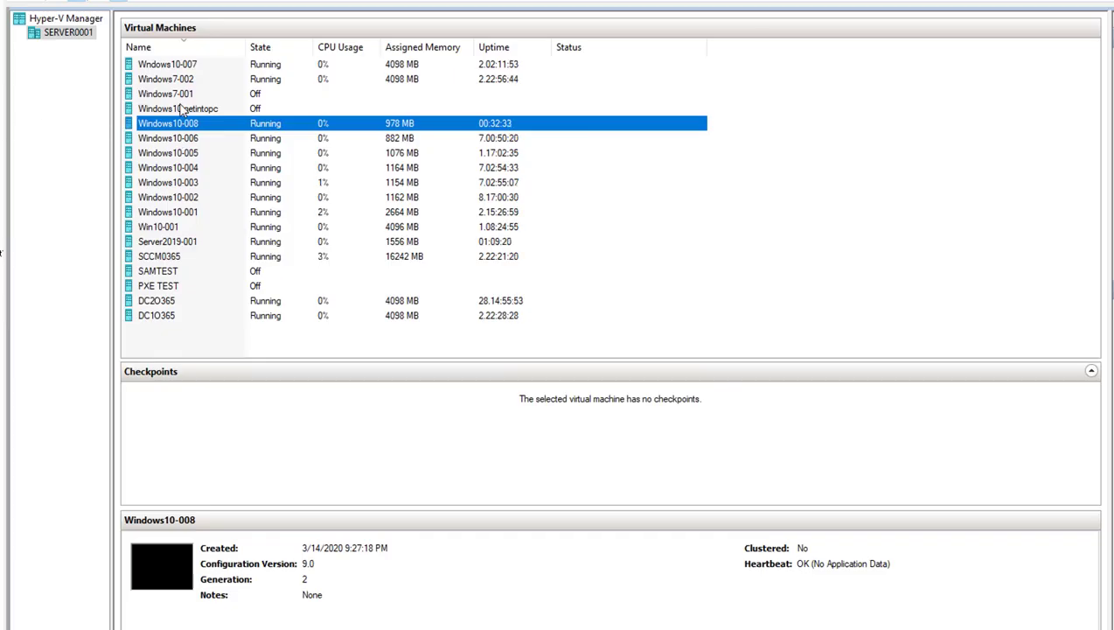
Switch to Hyper-V Manager and connect to the Windows10-001 virtual machine at 1366 by 768 pixels
{"action": "left_click", "coordinate": [174, 213]}
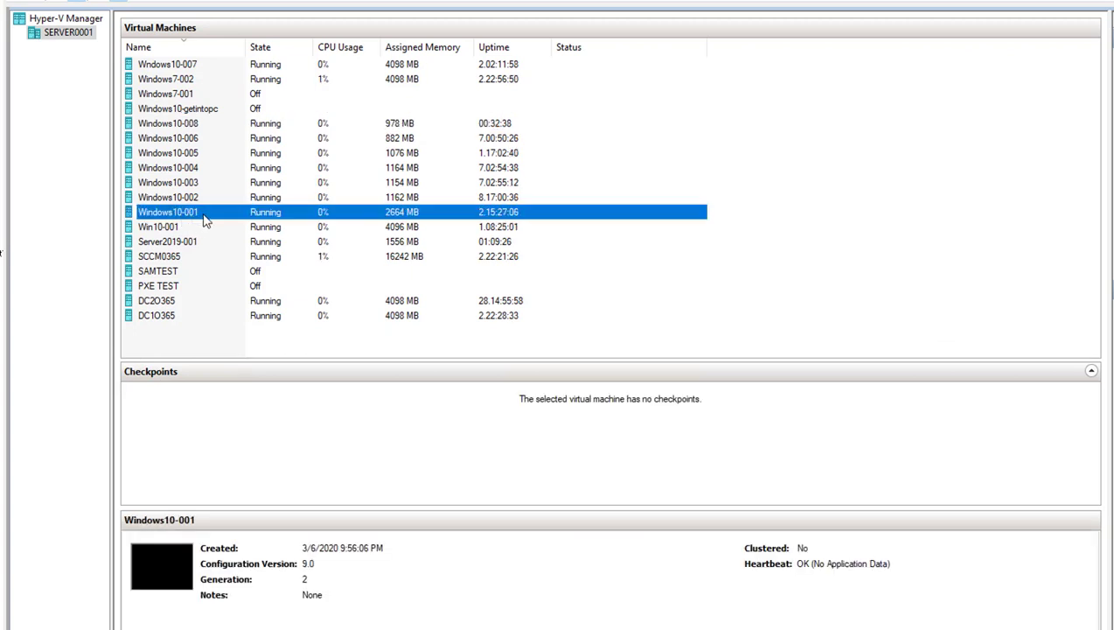
{"action": "double_click", "coordinate": [202, 216]}
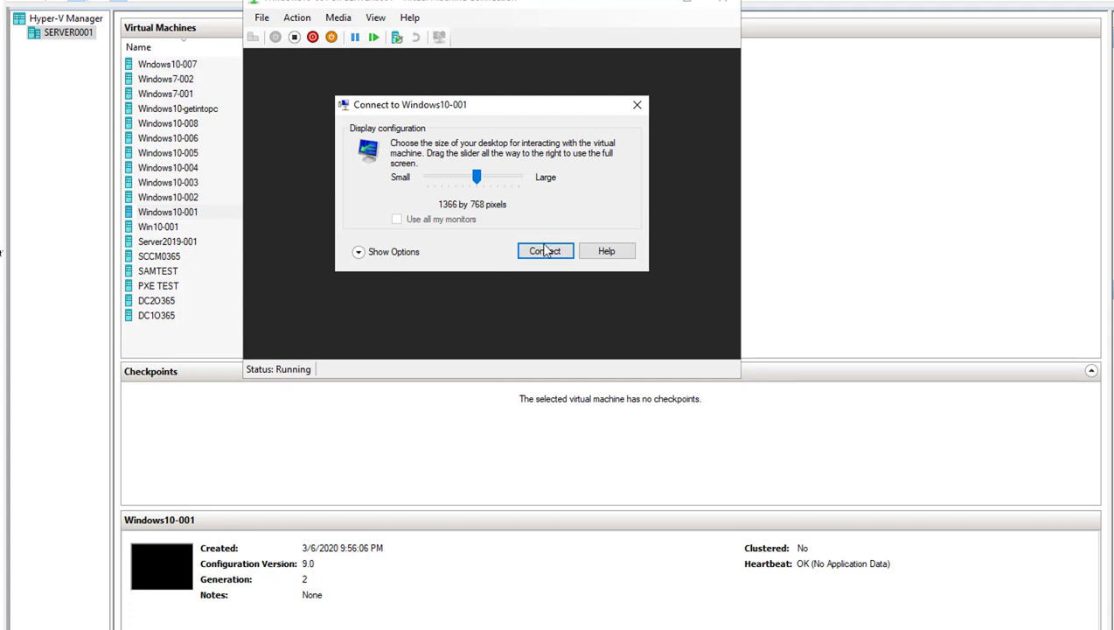
{"action": "left_click", "coordinate": [545, 251]}
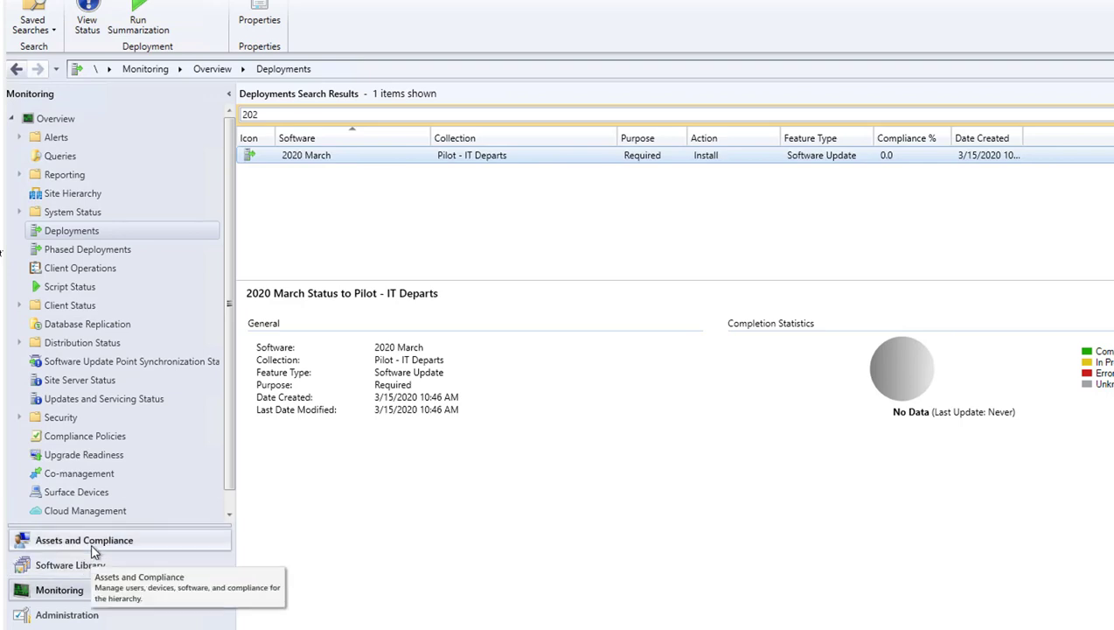
Show the members of the Pilot - IT Departs collection in Configuration Manager's Patch Deployment folder and select its device
{"action": "left_click", "coordinate": [93, 542]}
{"action": "left_click", "coordinate": [90, 233]}
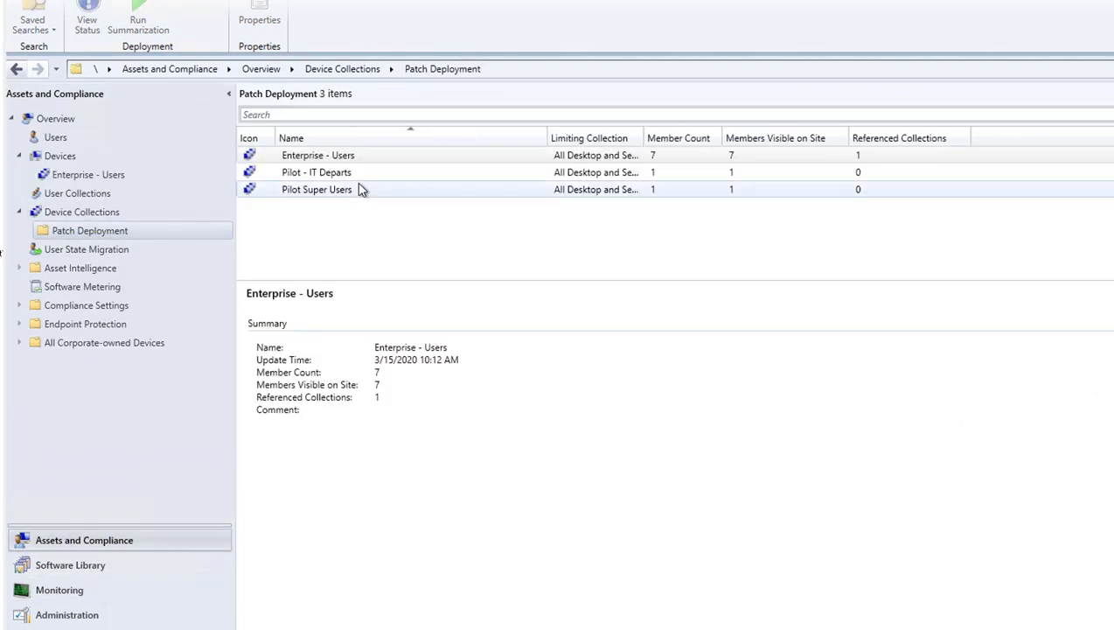
{"action": "left_click", "coordinate": [363, 176]}
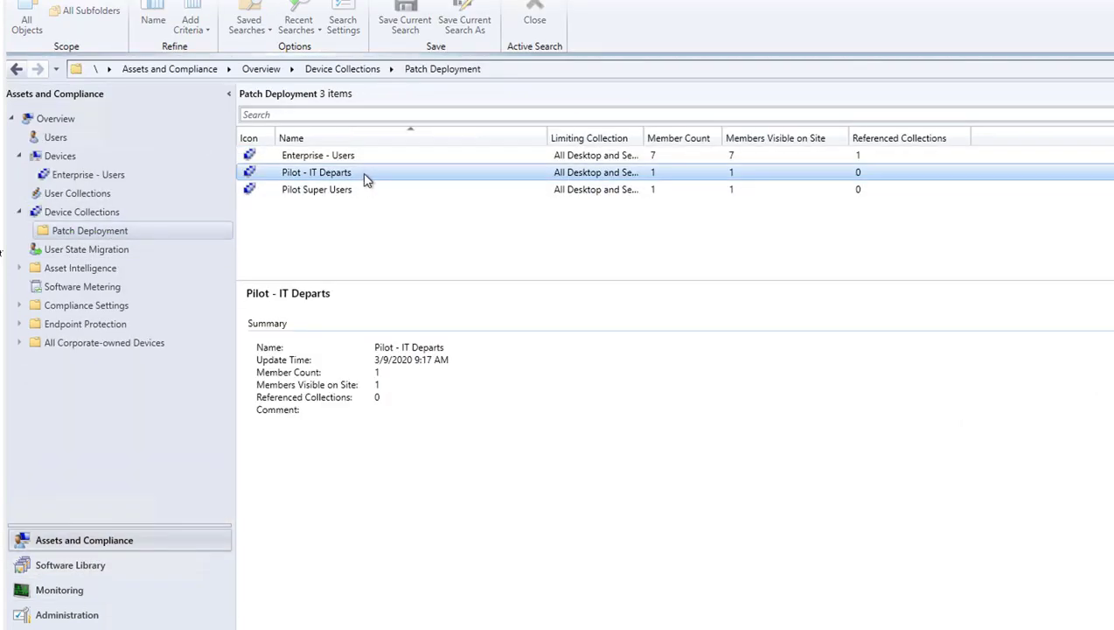
{"action": "right_click", "coordinate": [362, 174]}
{"action": "left_click", "coordinate": [383, 182]}
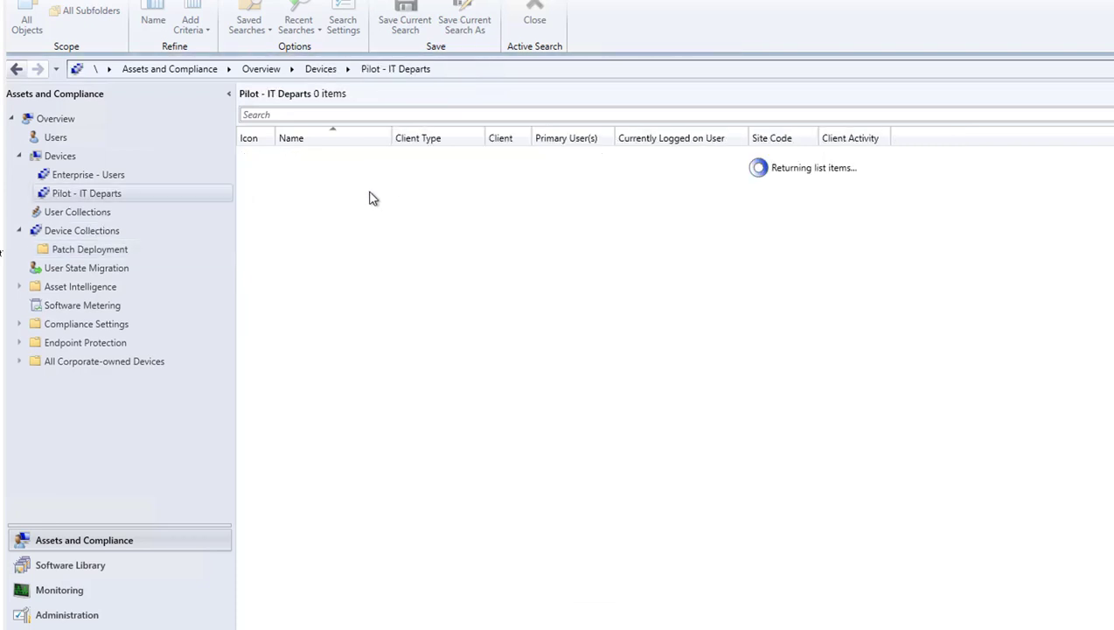
{"action": "left_click", "coordinate": [346, 155]}
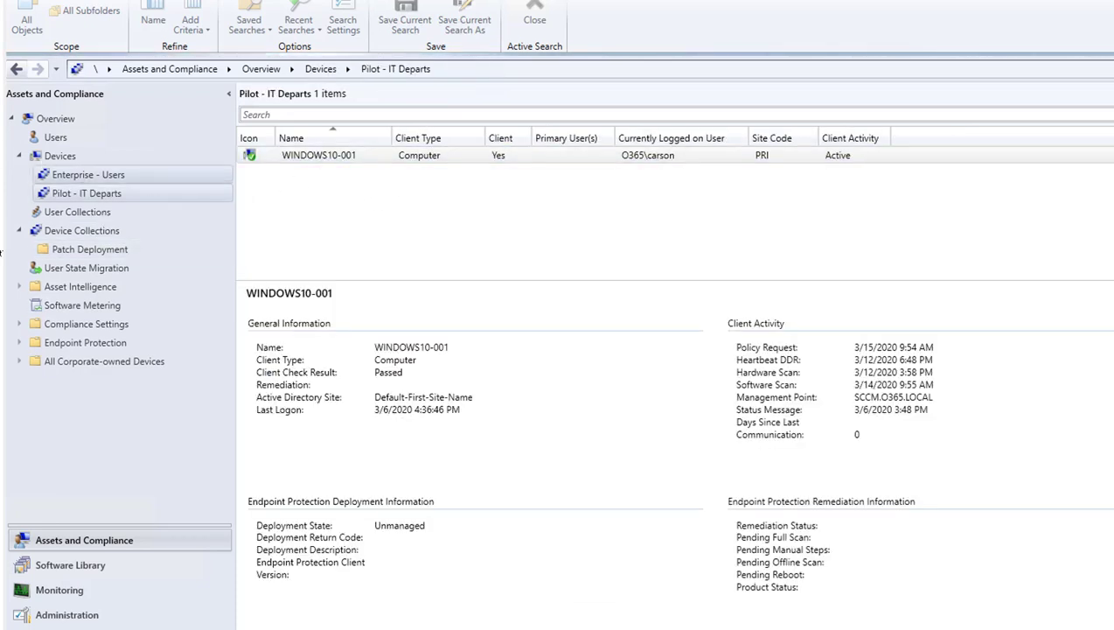
Switch to the Windows10-001 virtual machine and sign in to the preselected account with its password
{"action": "left_click", "coordinate": [107, 1]}
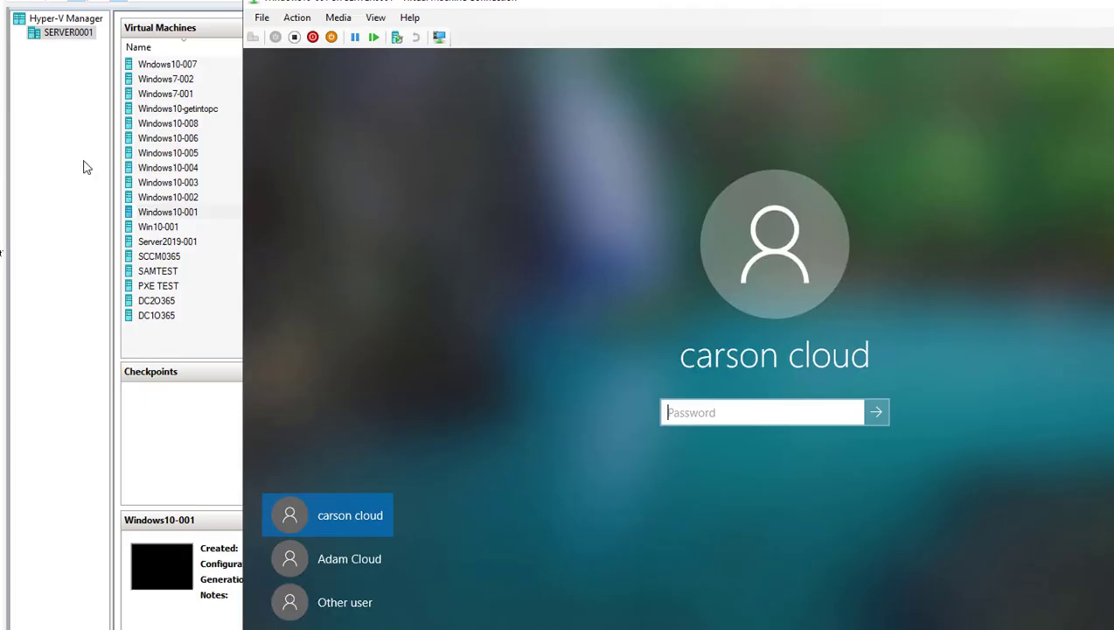
{"action": "left_click", "coordinate": [711, 409]}
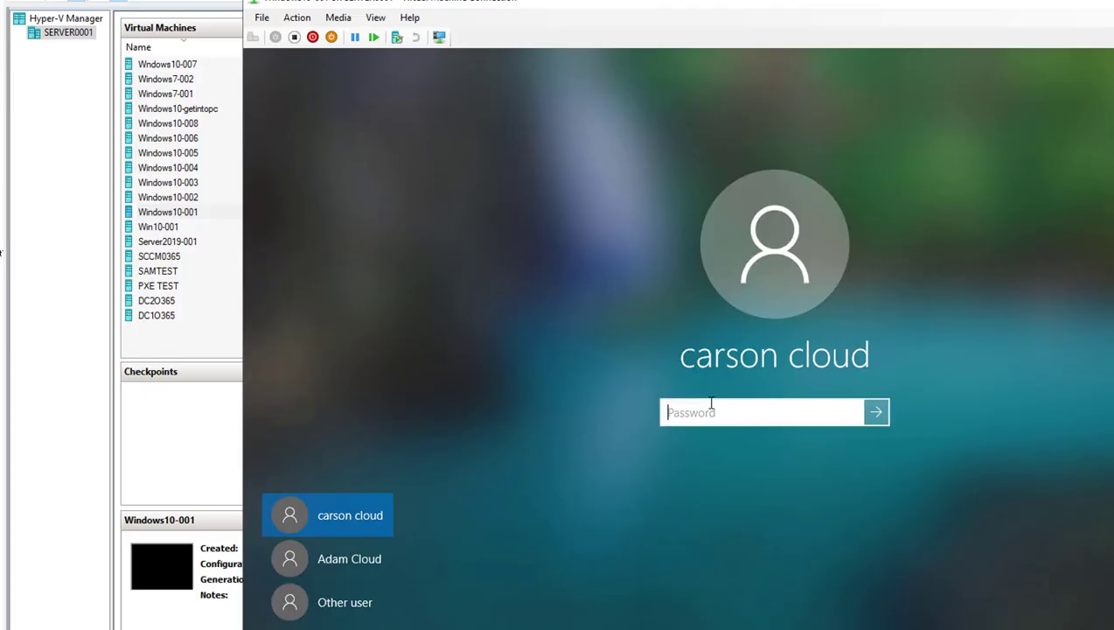
{"action": "type", "text": "•••"}
{"action": "key", "text": "Return"}
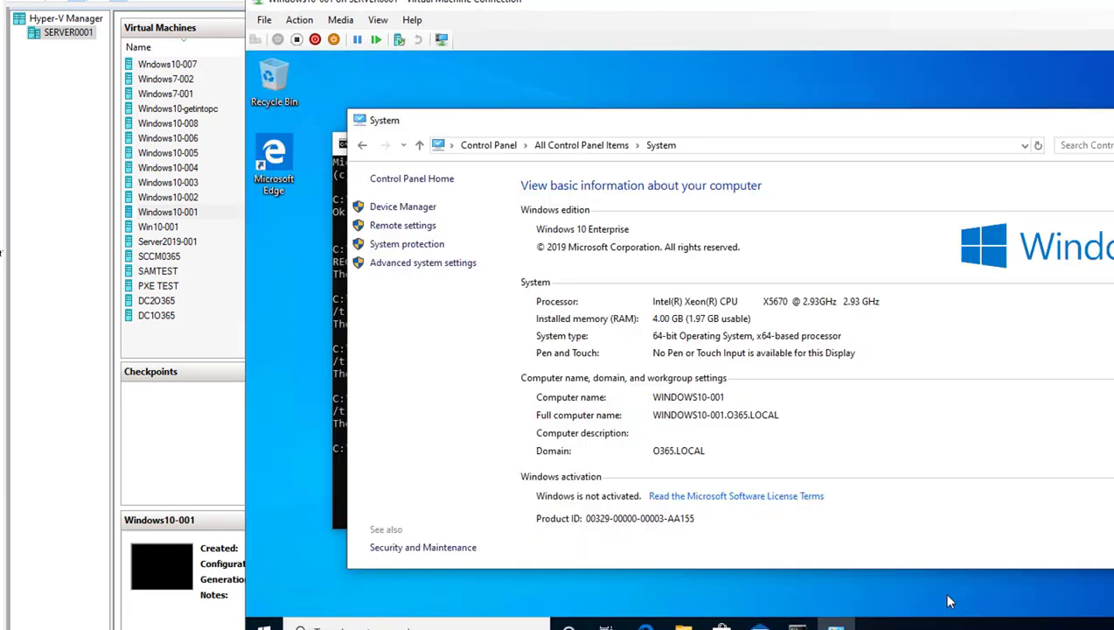
Close the System window and the administrator Command Prompt on the client's desktop
{"action": "left_click", "coordinate": [603, 149]}
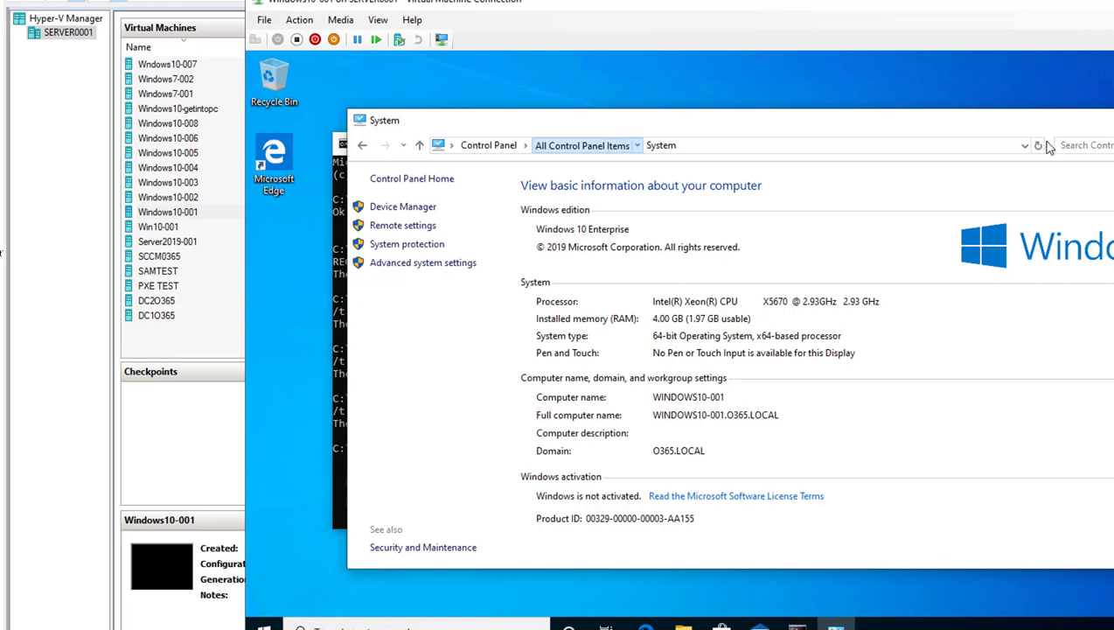
{"action": "left_click", "coordinate": [1112, 120]}
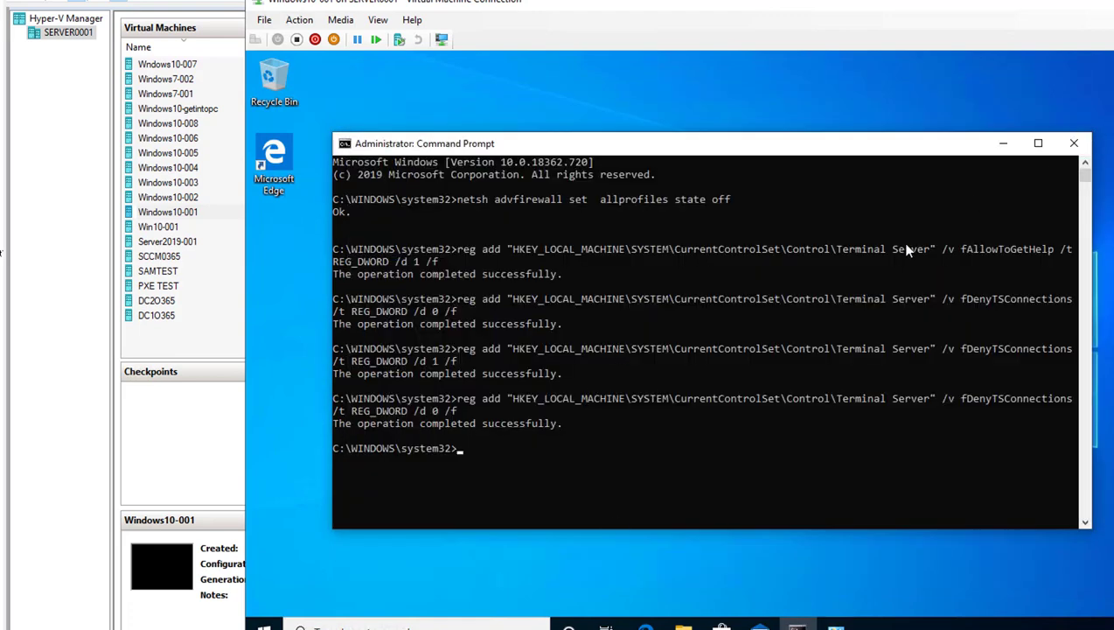
{"action": "left_click", "coordinate": [1072, 143]}
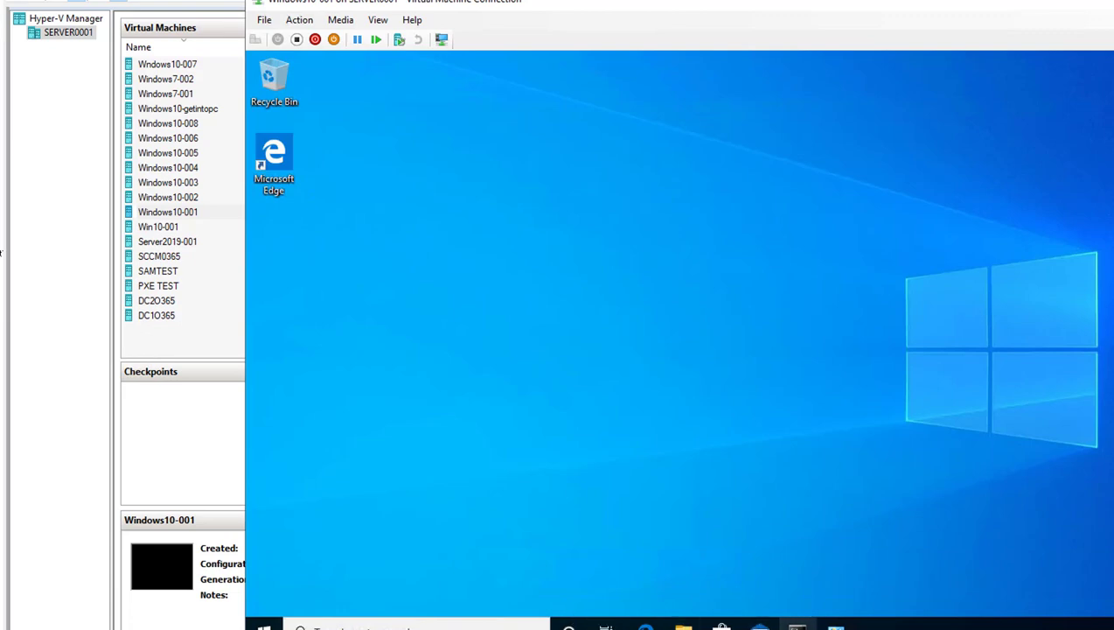
Open All Control Panel Items on the client, search Windows for "soft", and launch Software Center
{"action": "mouse_move", "coordinate": [836, 623]}
{"action": "left_click", "coordinate": [810, 537]}
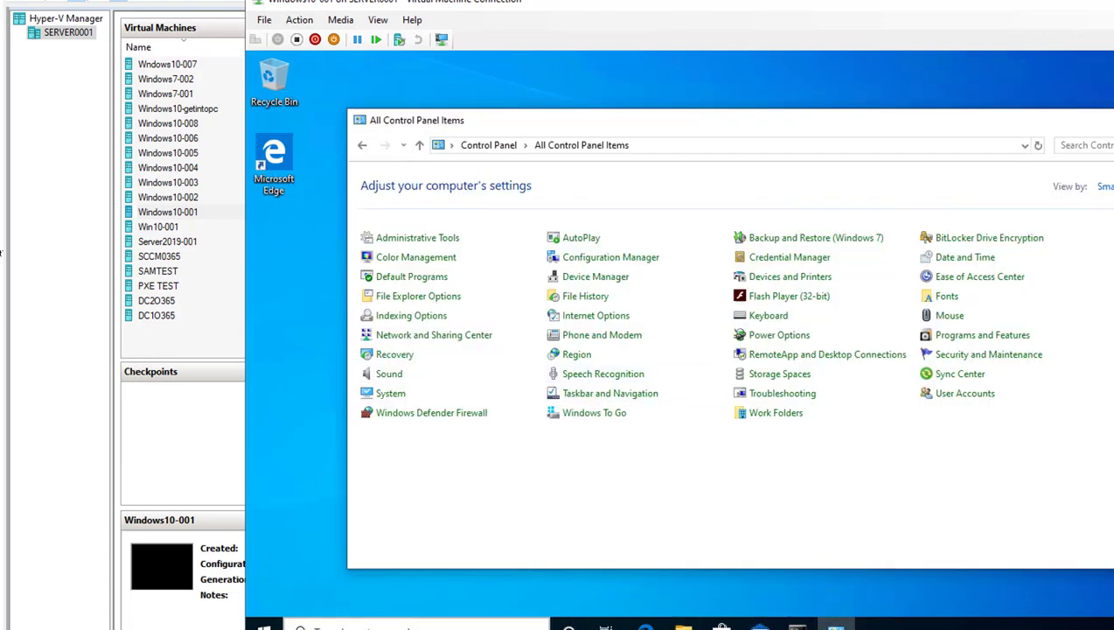
{"action": "left_click", "coordinate": [392, 627]}
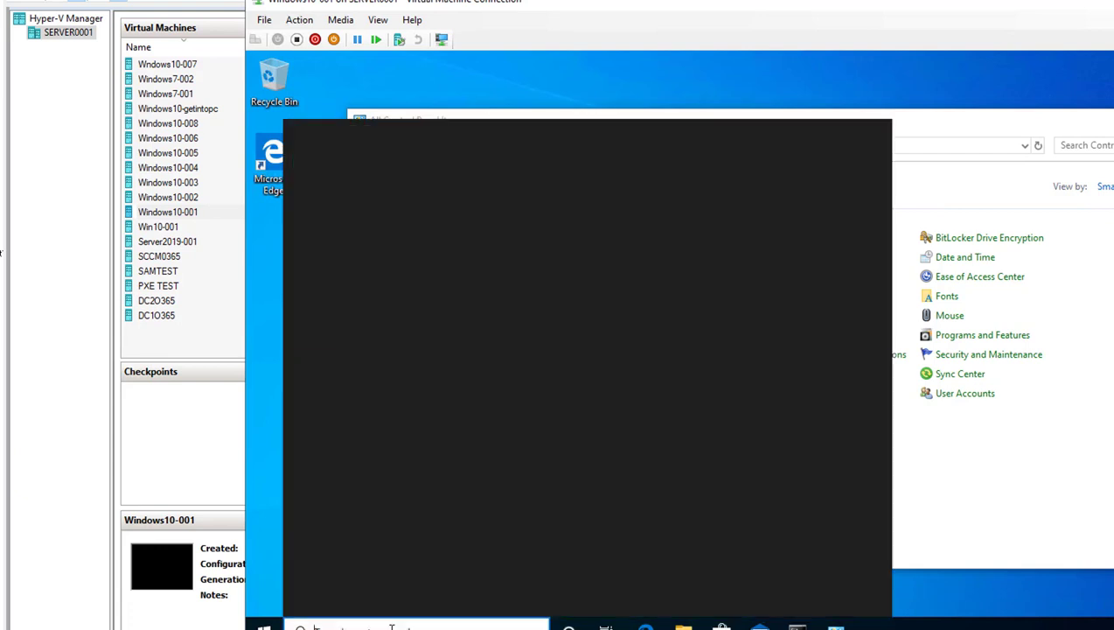
{"action": "type", "text": "soft"}
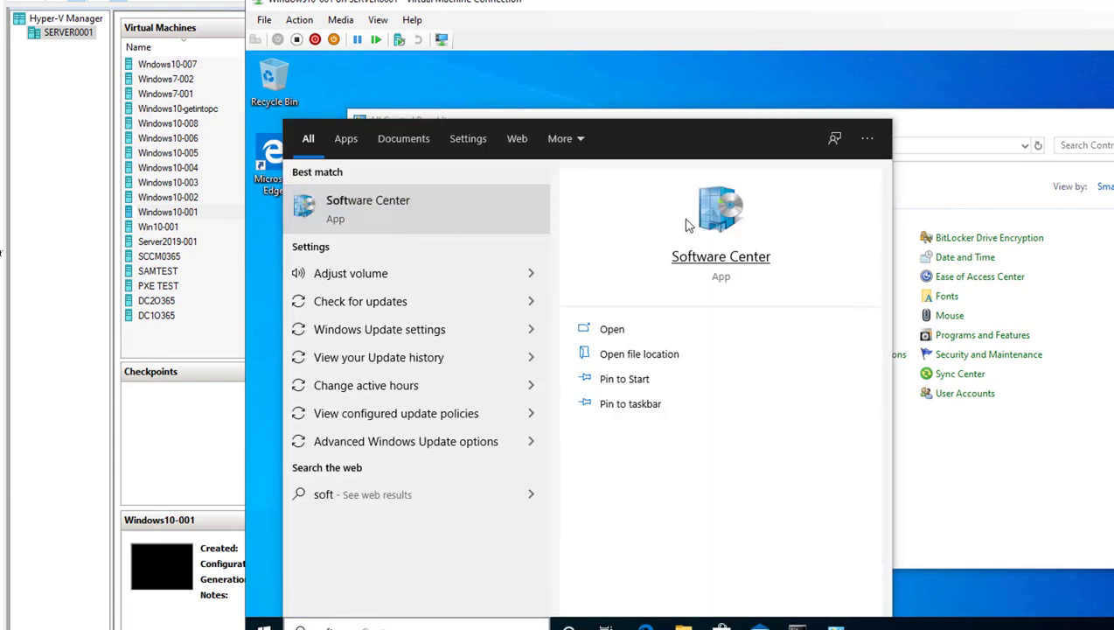
{"action": "left_click", "coordinate": [730, 264]}
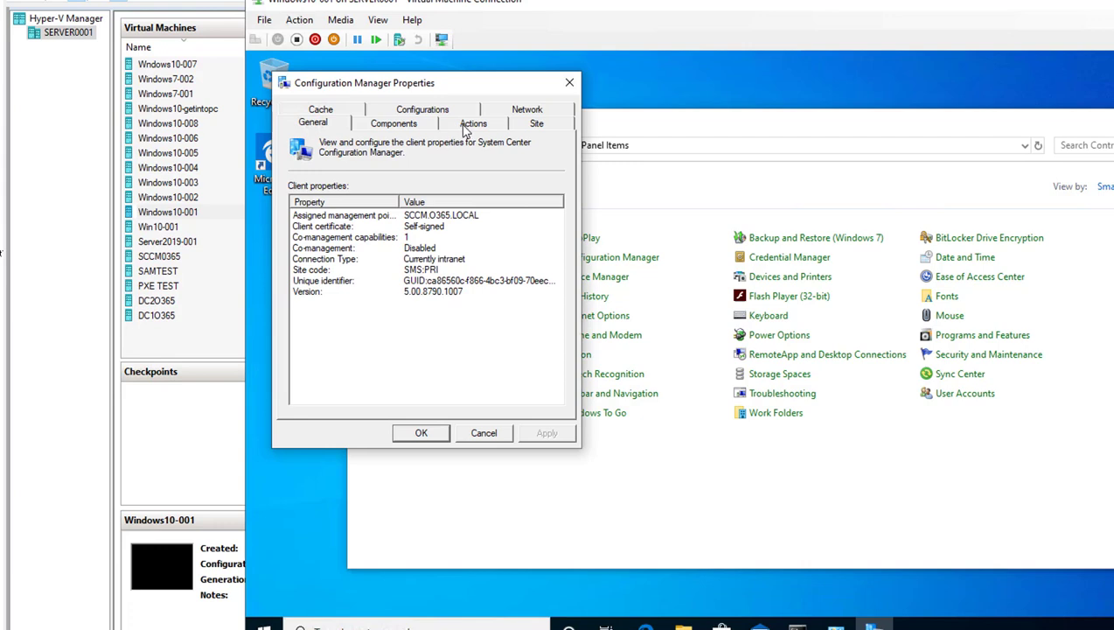
Run the Machine Policy Retrieval & Evaluation Cycle twice from the Configuration Manager client properties
{"action": "left_click", "coordinate": [472, 123]}
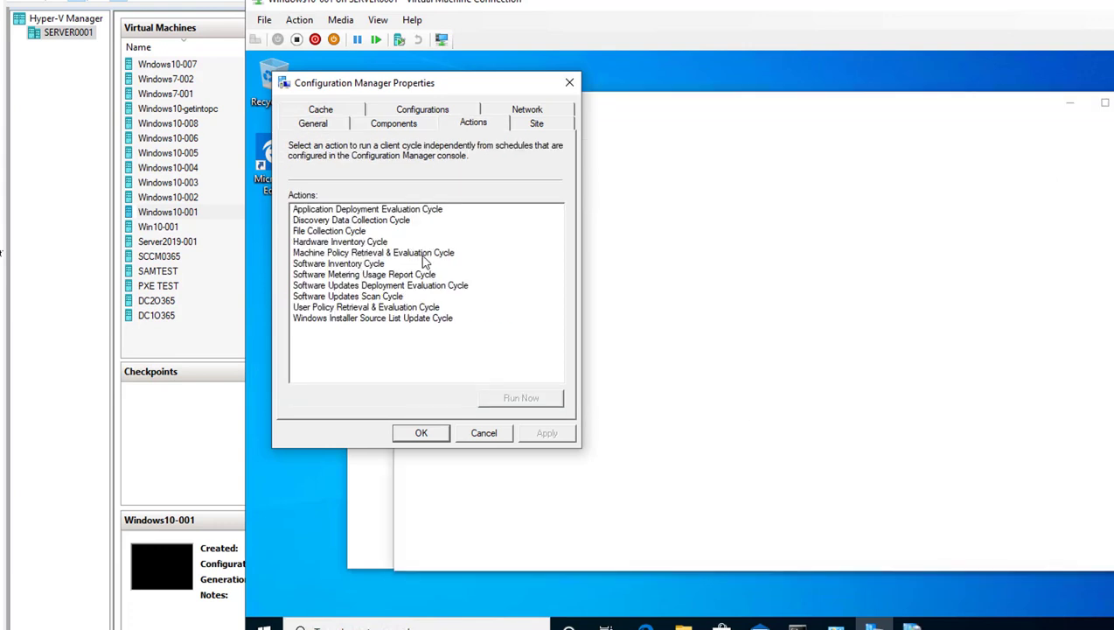
{"action": "left_click", "coordinate": [424, 253]}
{"action": "left_click", "coordinate": [535, 399]}
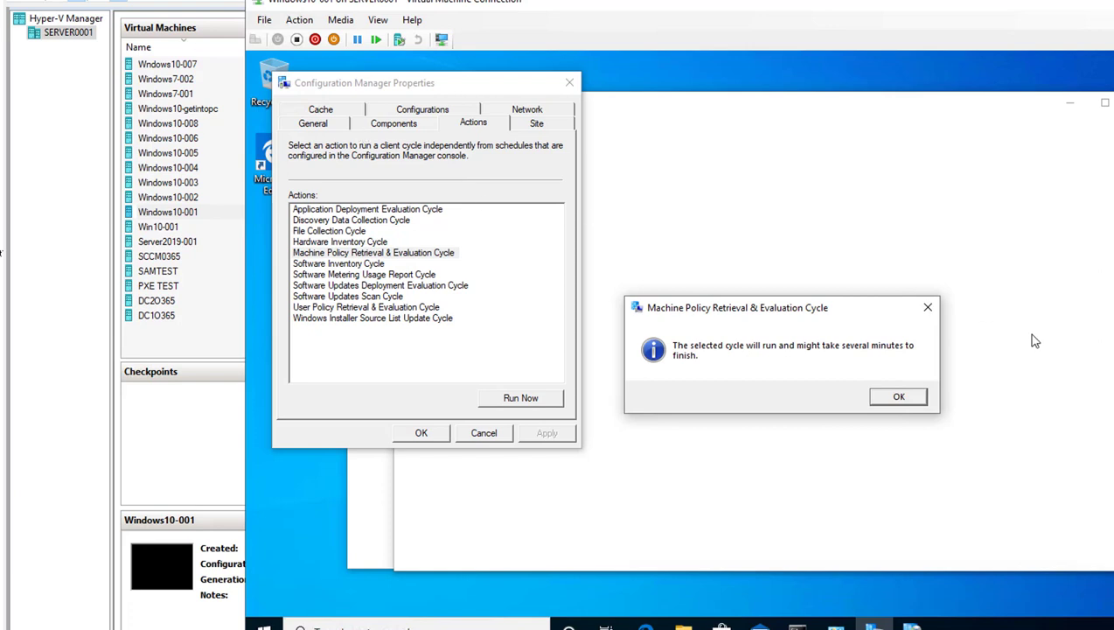
{"action": "left_click", "coordinate": [906, 401]}
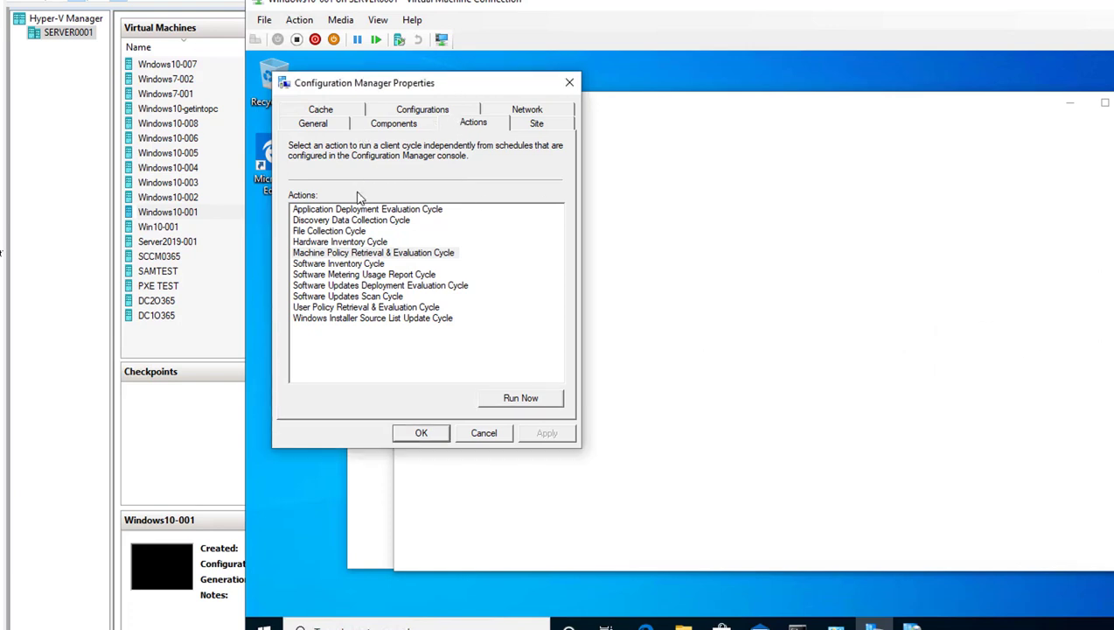
{"action": "left_click", "coordinate": [365, 254]}
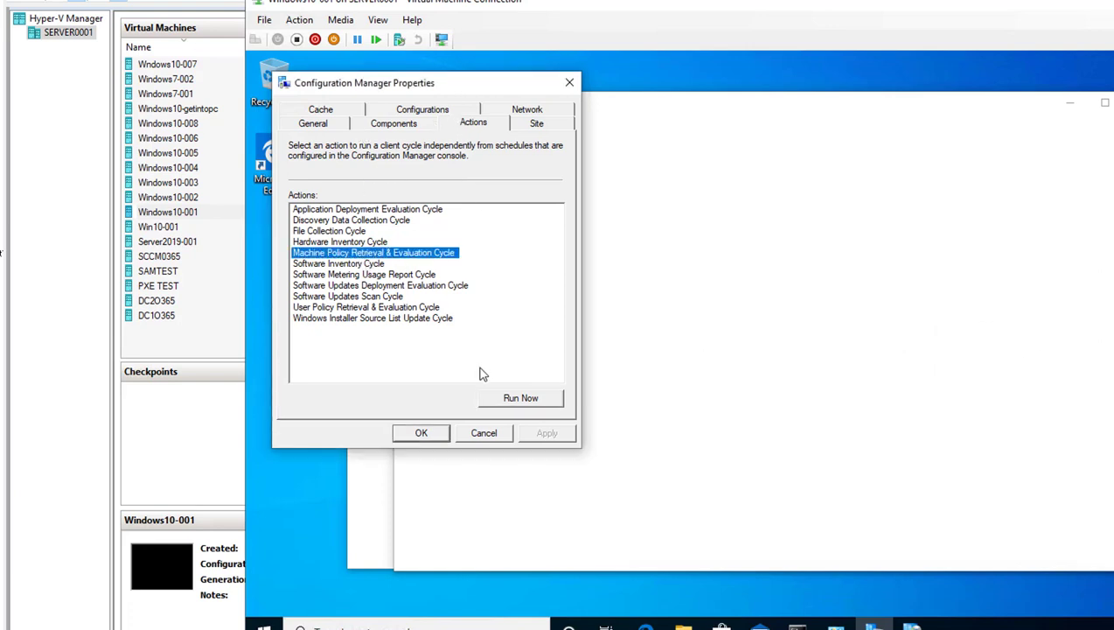
{"action": "left_click", "coordinate": [522, 399]}
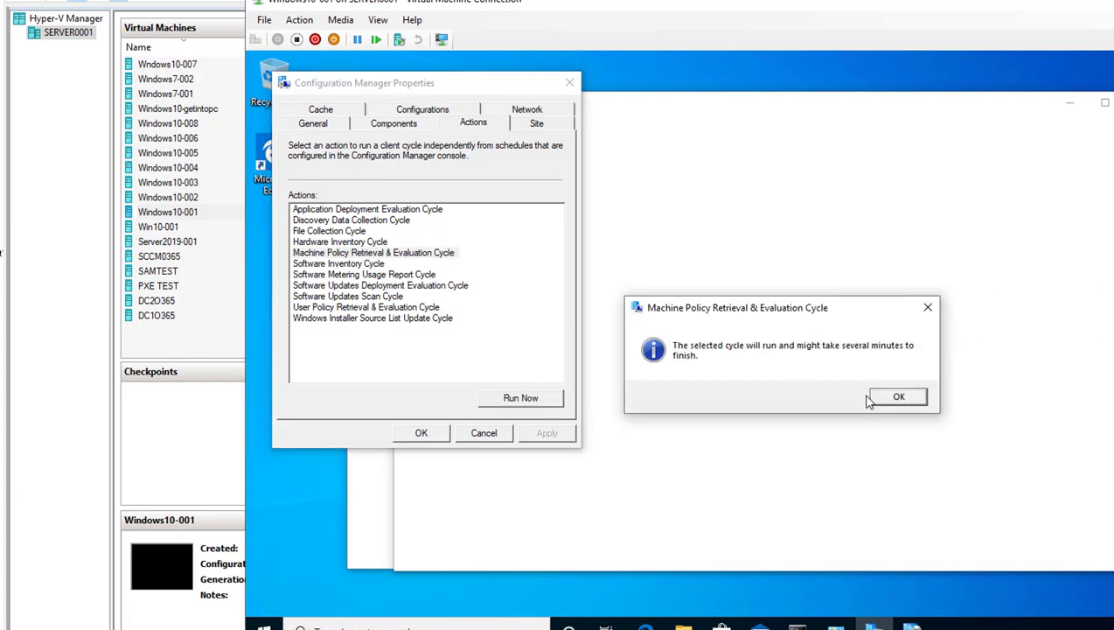
{"action": "left_click", "coordinate": [898, 398]}
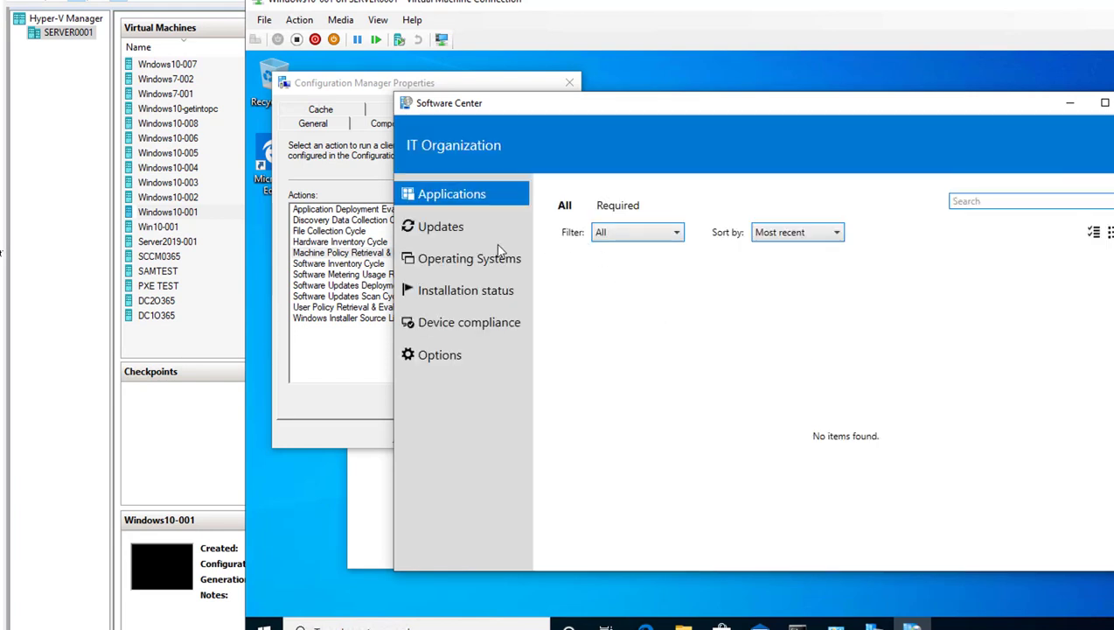
Check the updates in Software Center, then inspect ccmcache folder 2 with permanent access granted and return to ccmcache
{"action": "left_click", "coordinate": [453, 229]}
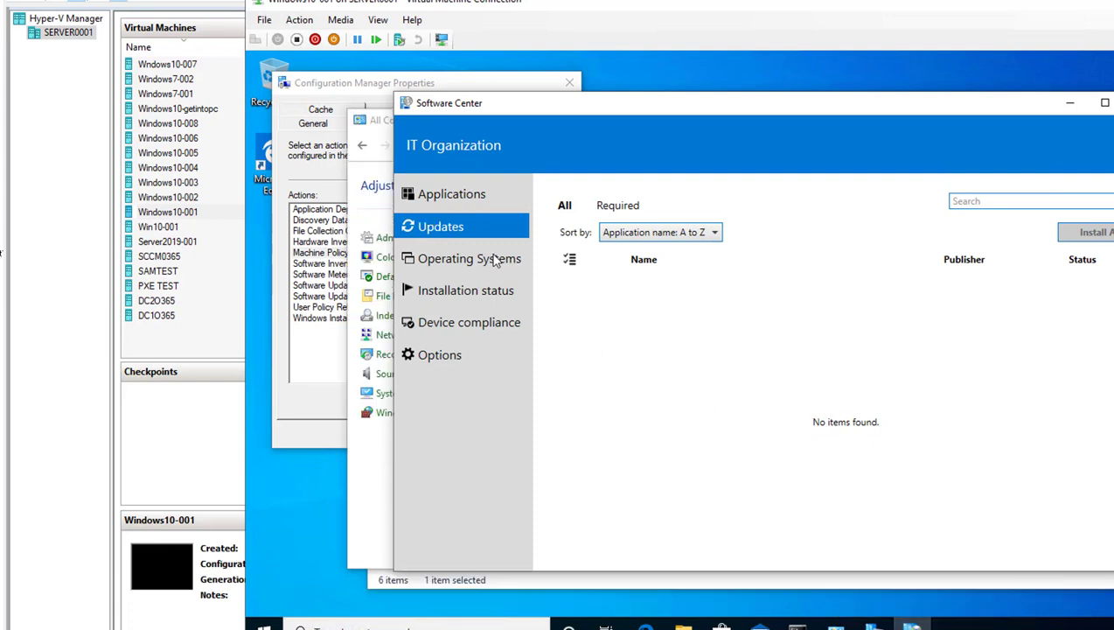
{"action": "left_click", "coordinate": [684, 623]}
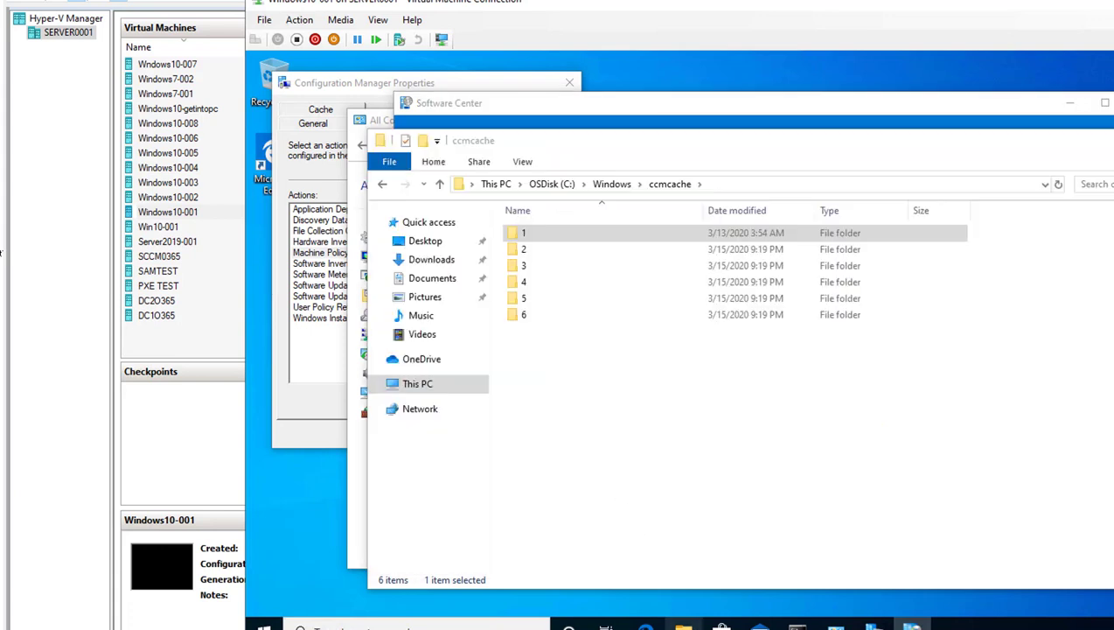
{"action": "left_click", "coordinate": [575, 251]}
{"action": "double_click", "coordinate": [575, 252]}
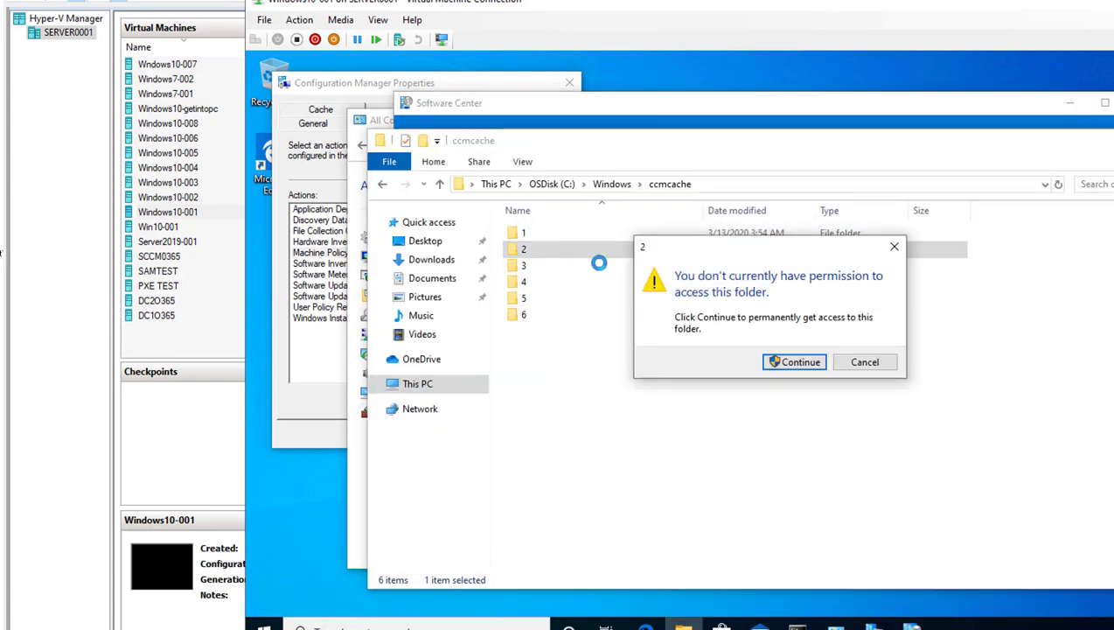
{"action": "left_click", "coordinate": [759, 358]}
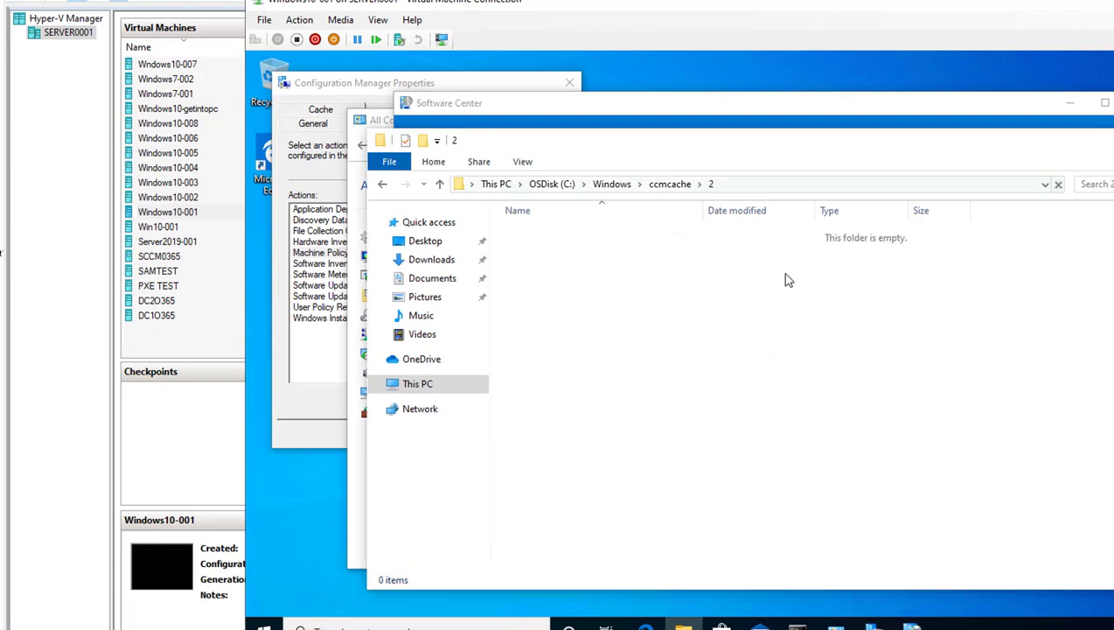
{"action": "left_click", "coordinate": [669, 185]}
Inspect folder 6 in ccmcache, granting permanent access to it, and return to the ccmcache folder
{"action": "left_click", "coordinate": [574, 314]}
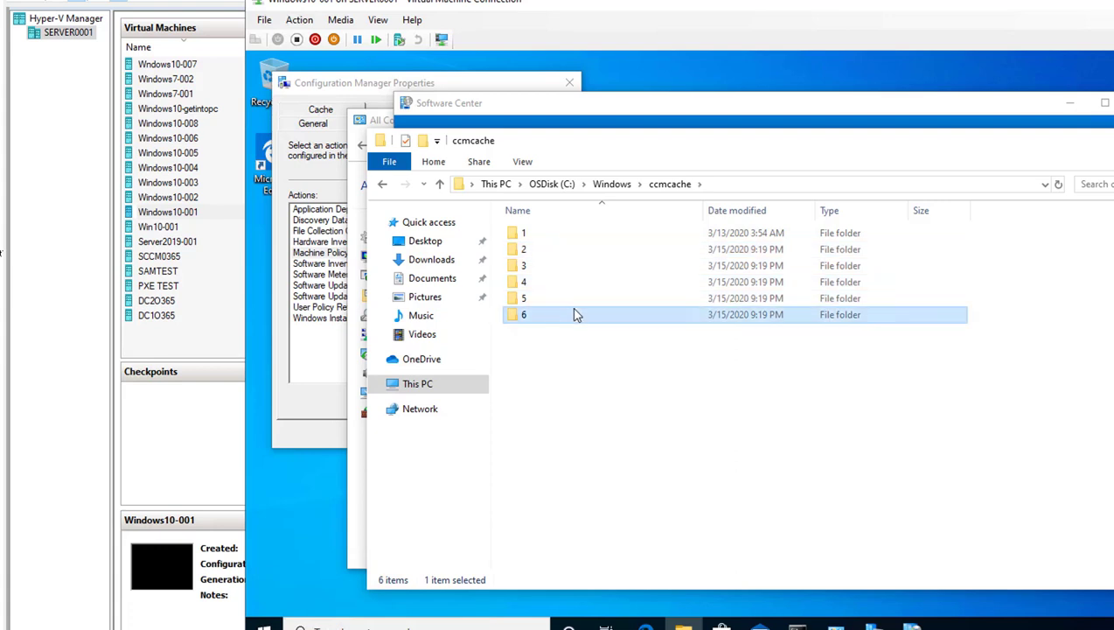
{"action": "double_click", "coordinate": [574, 315]}
{"action": "left_click", "coordinate": [791, 363]}
{"action": "left_click", "coordinate": [678, 186]}
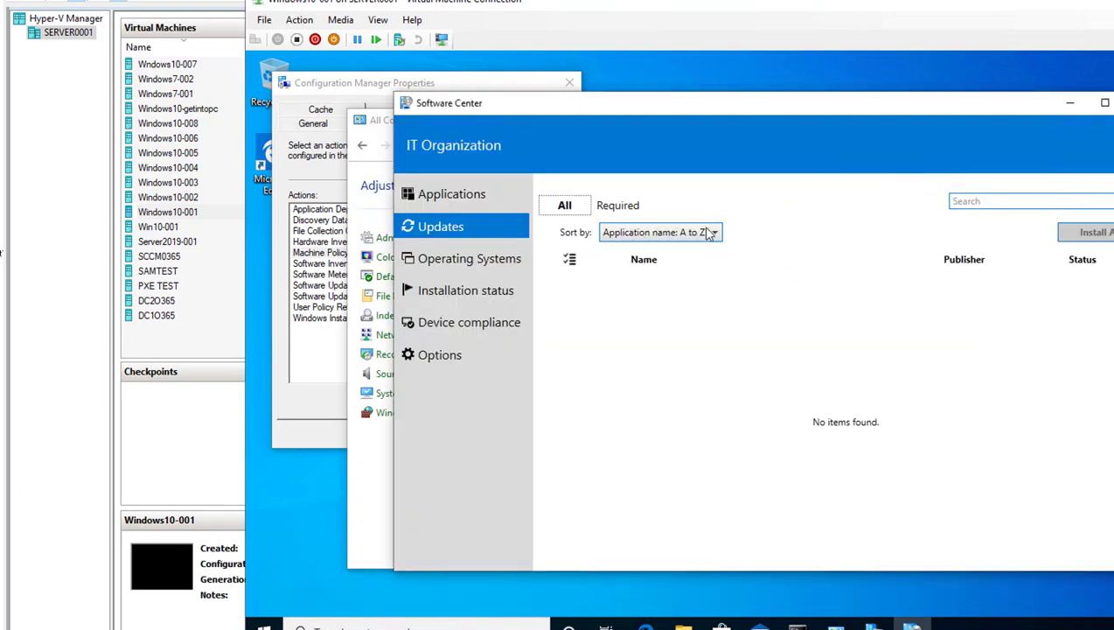
Reload Software Center's list of updates by switching to other sections and back
{"action": "left_click", "coordinate": [463, 261]}
{"action": "left_click", "coordinate": [452, 205]}
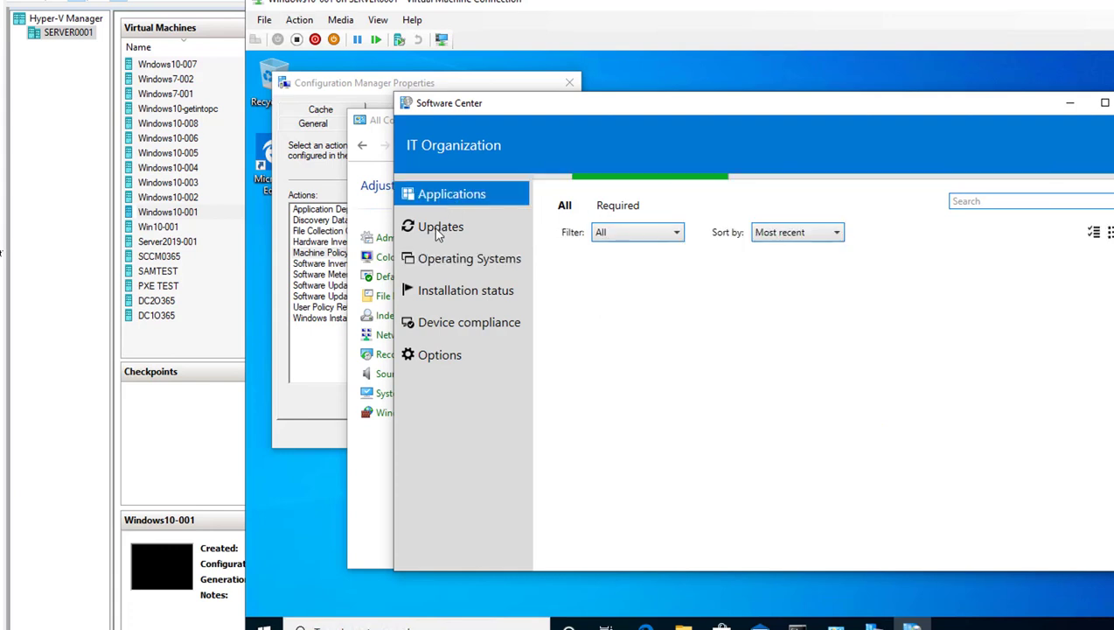
{"action": "left_click", "coordinate": [438, 225]}
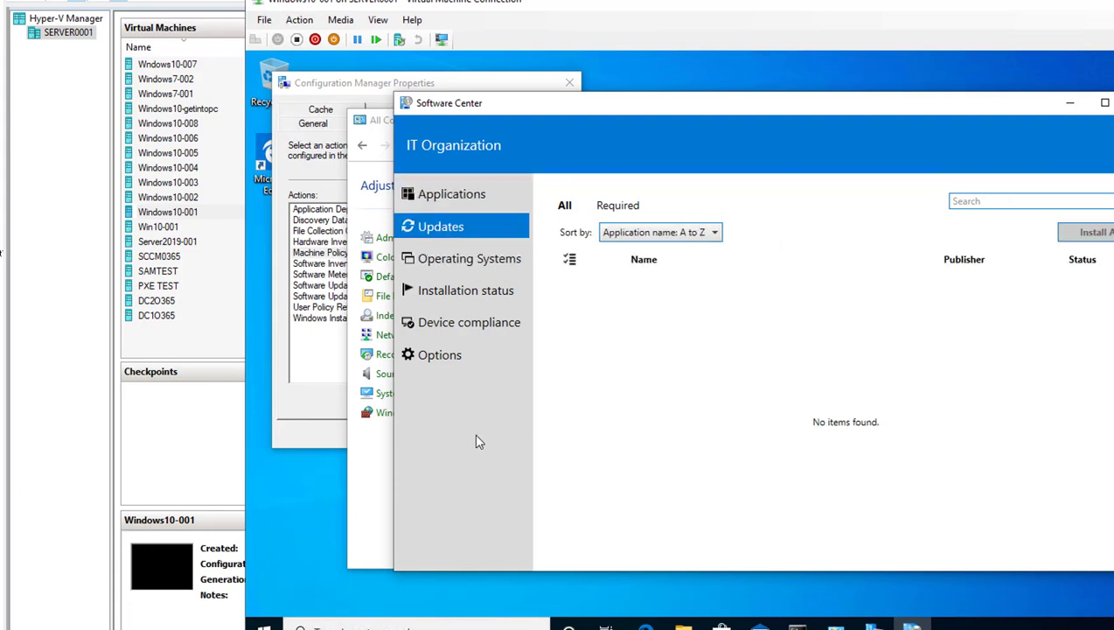